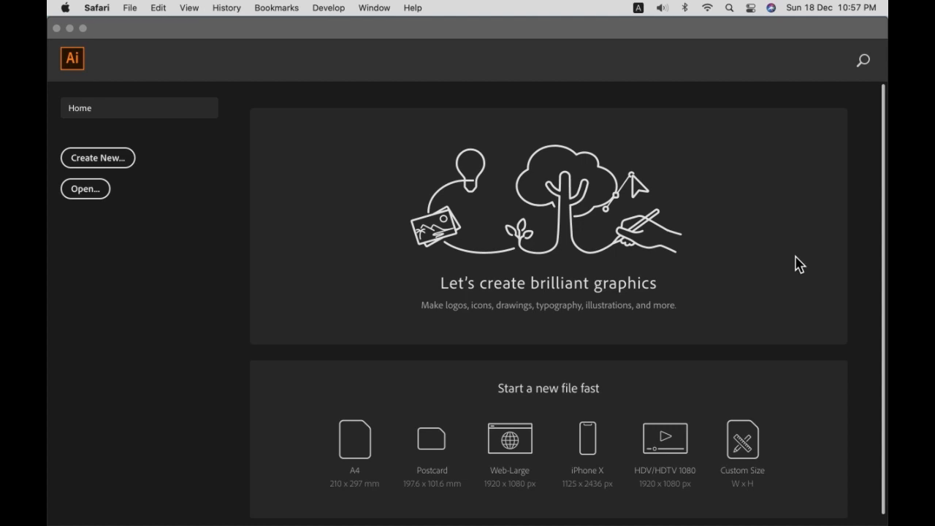
# - Switch to Safari and search Google for "youtube banner size"
pyautogui.moveTo(50, 343)
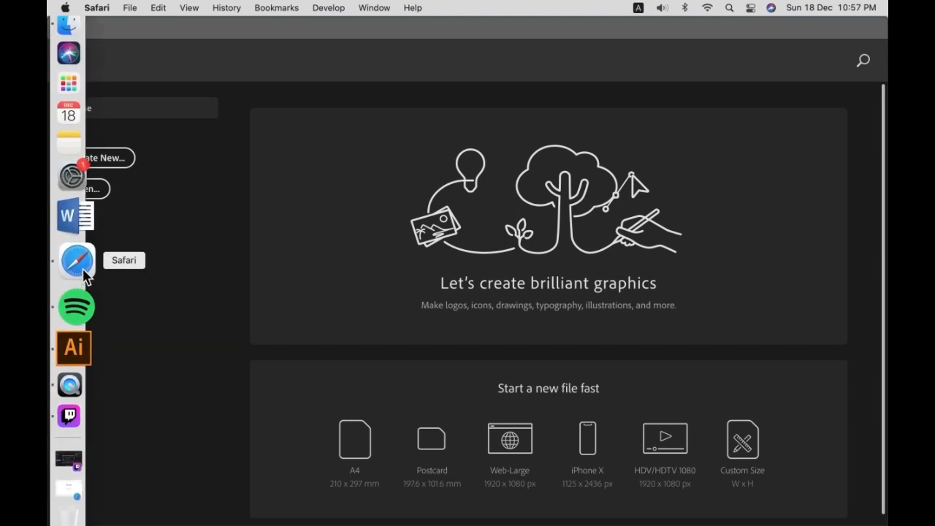
pyautogui.click(77, 263)
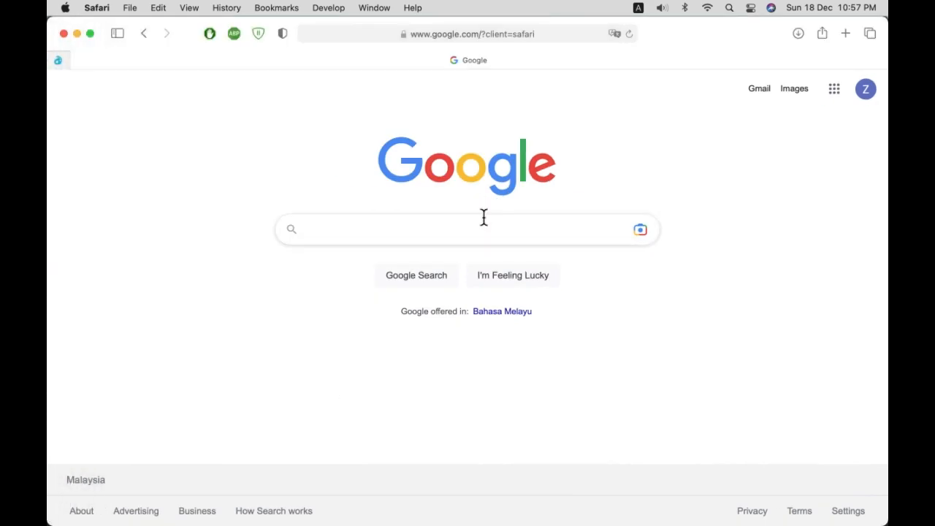
pyautogui.click(486, 229)
pyautogui.write('you')
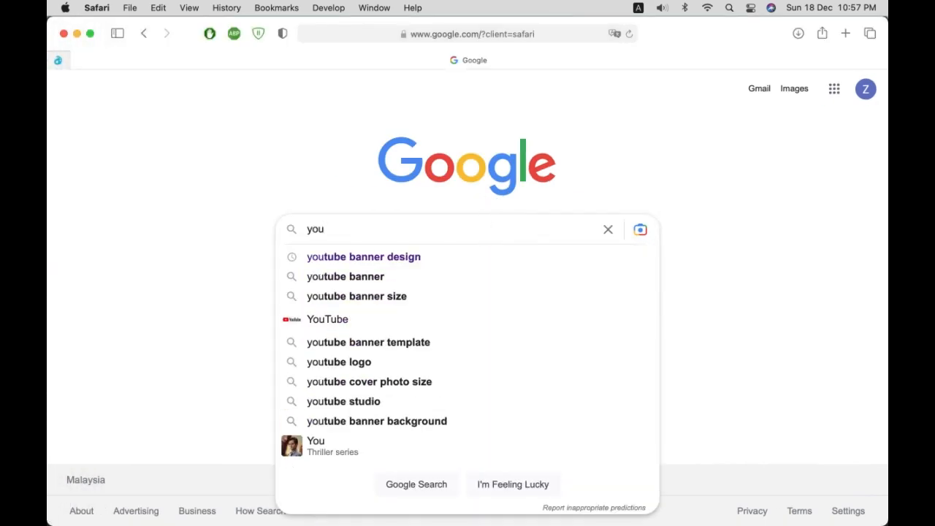
pyautogui.press('Down')
pyautogui.press('Down')
pyautogui.press('Down')
pyautogui.press('Return')
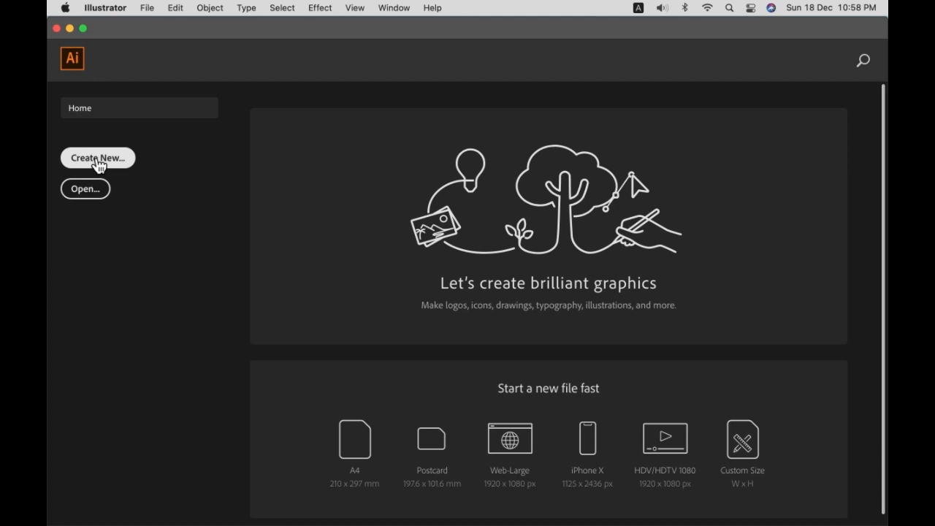
# - Start a new document in Illustrator and check the recommended YouTube banner dimensions in Safari
pyautogui.click(99, 159)
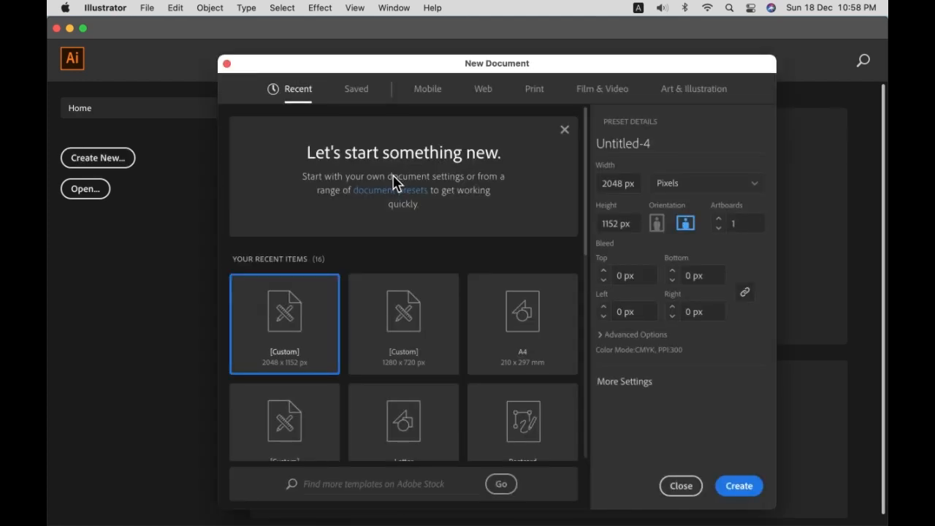
pyautogui.click(638, 183)
pyautogui.moveTo(48, 314)
pyautogui.click(78, 264)
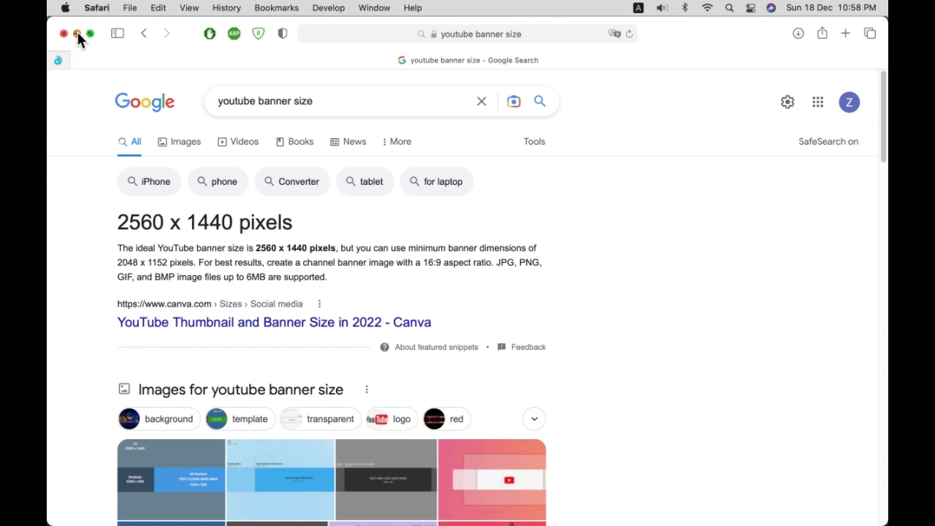
pyautogui.click(77, 34)
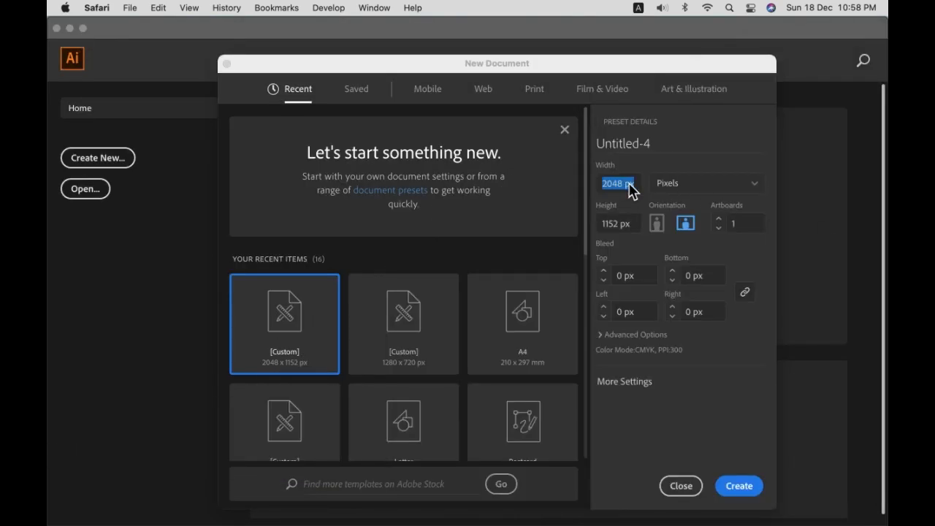
# - Create the new document with a width of 2560 px and a height of 1440 px, keeping pixels as the unit
pyautogui.click(632, 191)
pyautogui.click(629, 183)
pyautogui.tripleClick(624, 183)
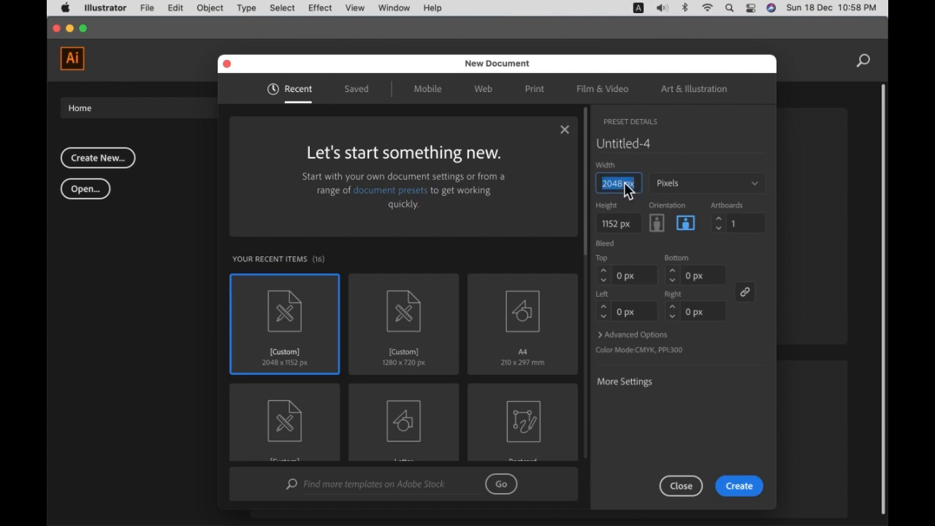
pyautogui.write('2560')
pyautogui.moveTo(620, 223); pyautogui.dragTo(590, 225)
pyautogui.write('1440')
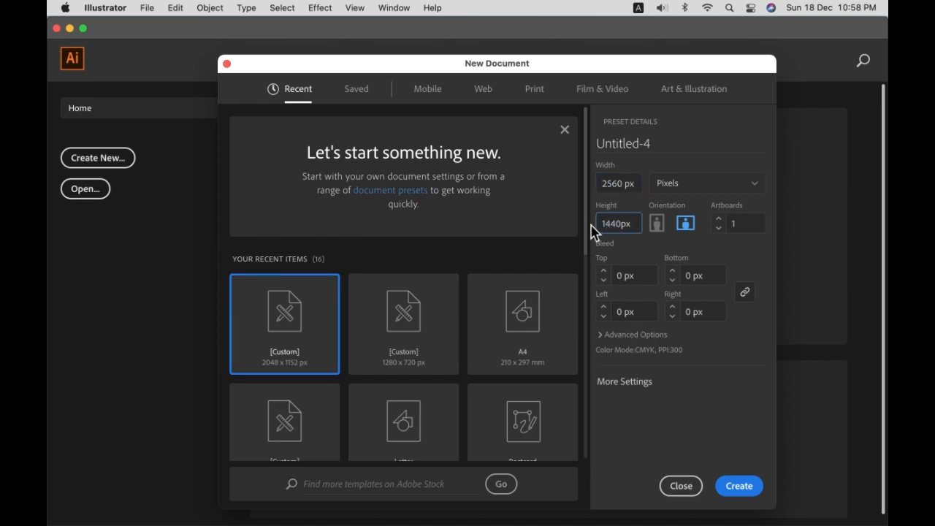
pyautogui.click(756, 184)
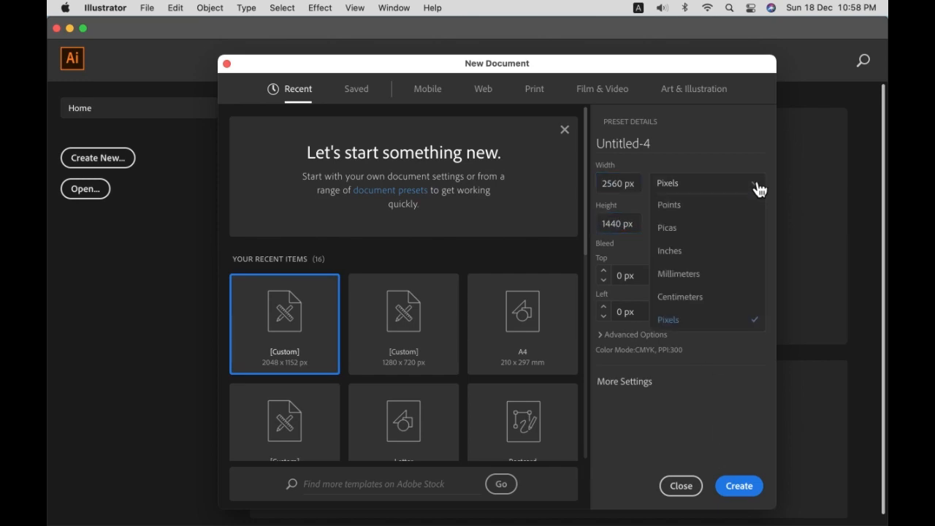
pyautogui.click(757, 187)
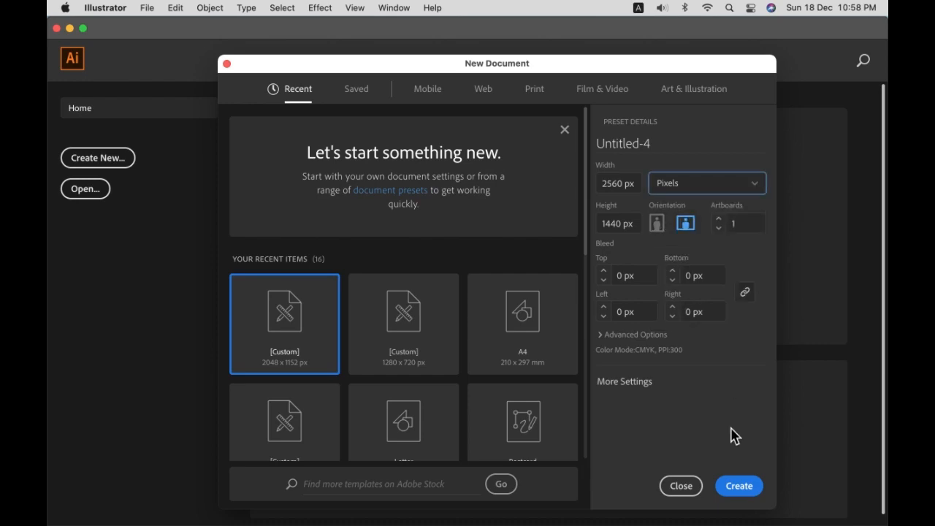
pyautogui.click(733, 491)
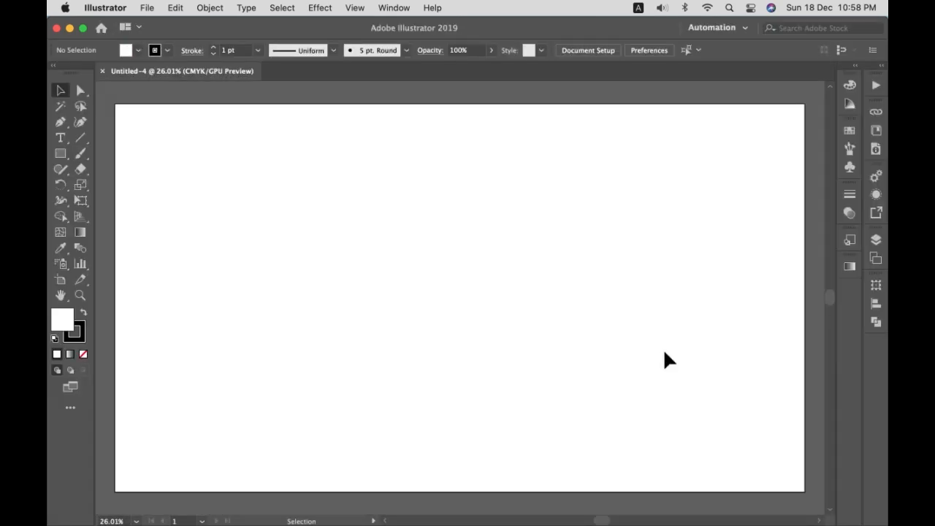
# - Load the seven available JPEG and PNG images from the Downloads folder for placing as linked files
pyautogui.press('super+minus')
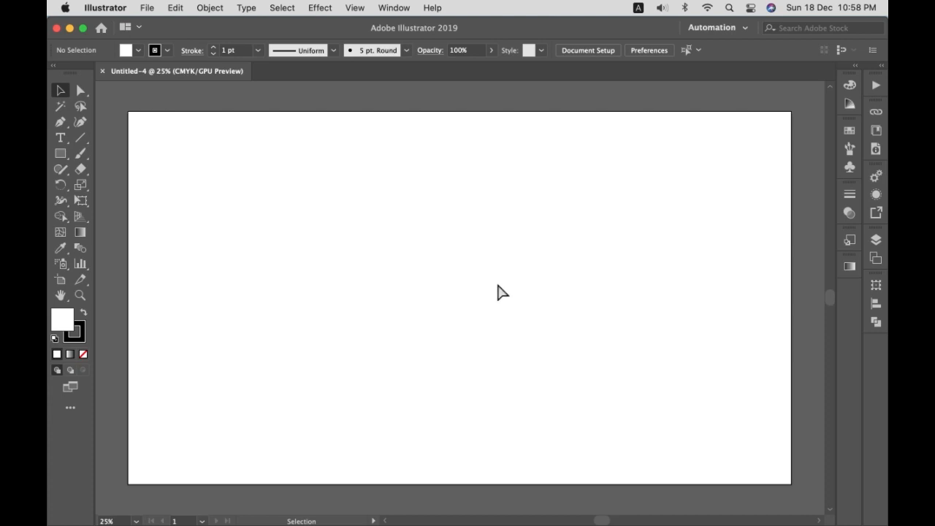
pyautogui.press('super+minus')
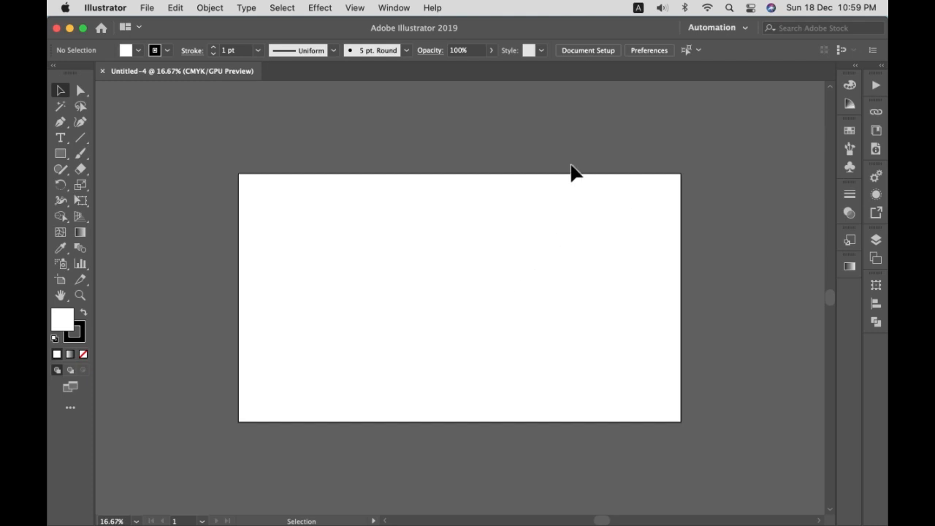
pyautogui.click(147, 10)
pyautogui.click(161, 229)
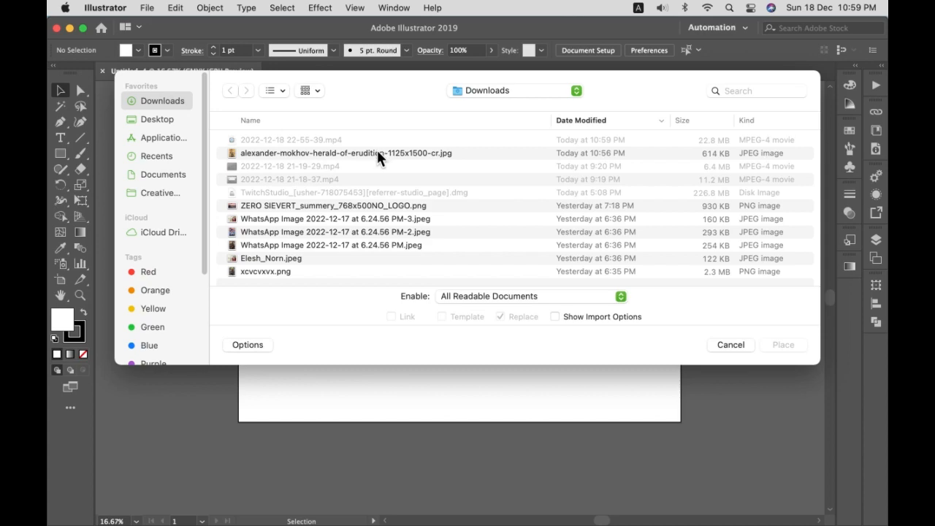
pyautogui.click(387, 154)
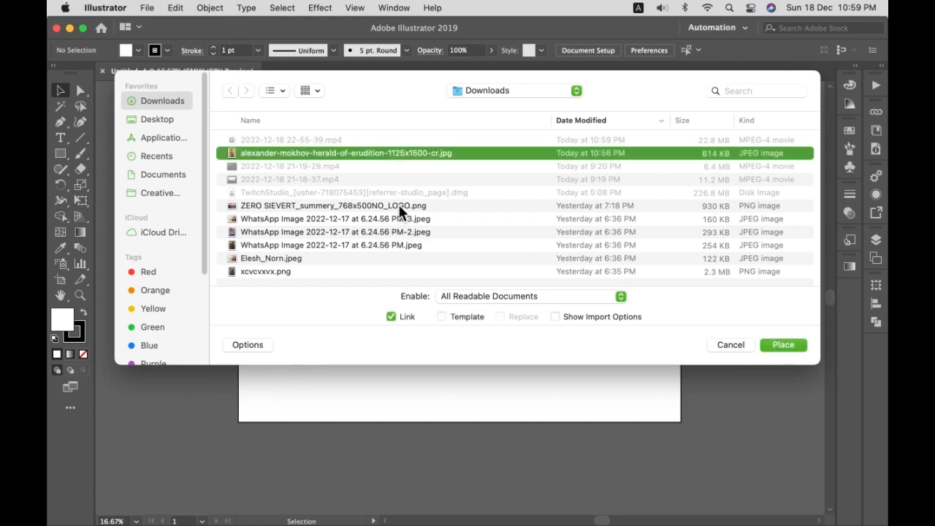
pyautogui.keyDown('super'); pyautogui.click(398, 205); pyautogui.keyUp('super')
pyautogui.keyDown('super'); pyautogui.click(399, 232); pyautogui.keyUp('super')
pyautogui.keyDown('super'); pyautogui.click(401, 219); pyautogui.keyUp('super')
pyautogui.keyDown('super'); pyautogui.click(400, 245); pyautogui.keyUp('super')
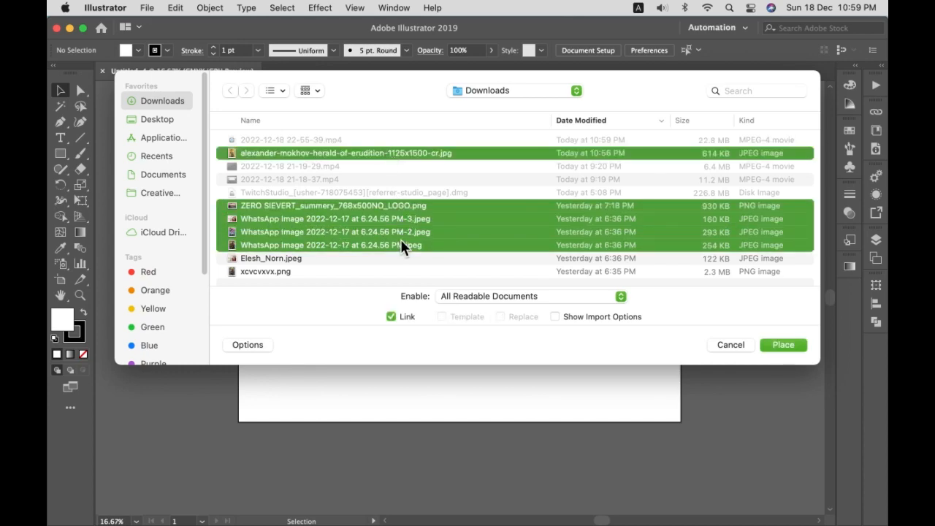
pyautogui.keyDown('super'); pyautogui.click(321, 260); pyautogui.keyUp('super')
pyautogui.keyDown('super'); pyautogui.click(319, 271); pyautogui.keyUp('super')
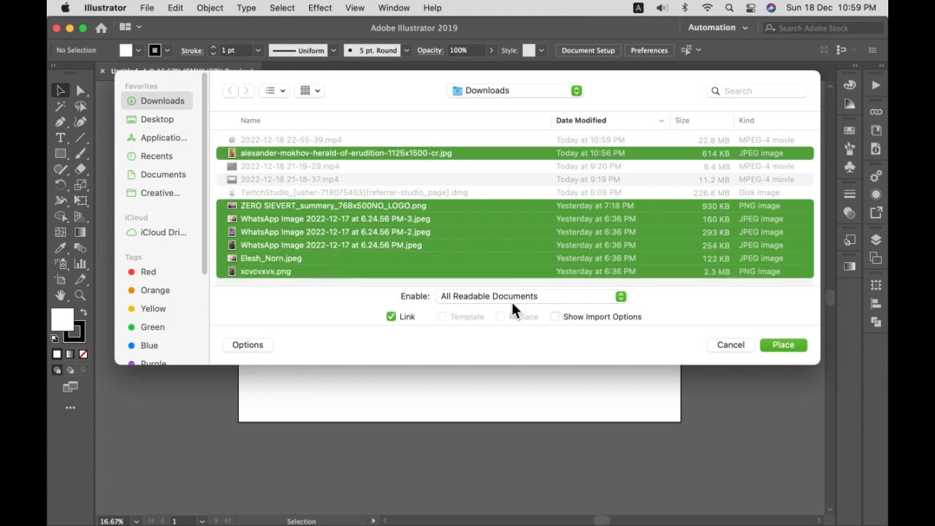
pyautogui.click(778, 348)
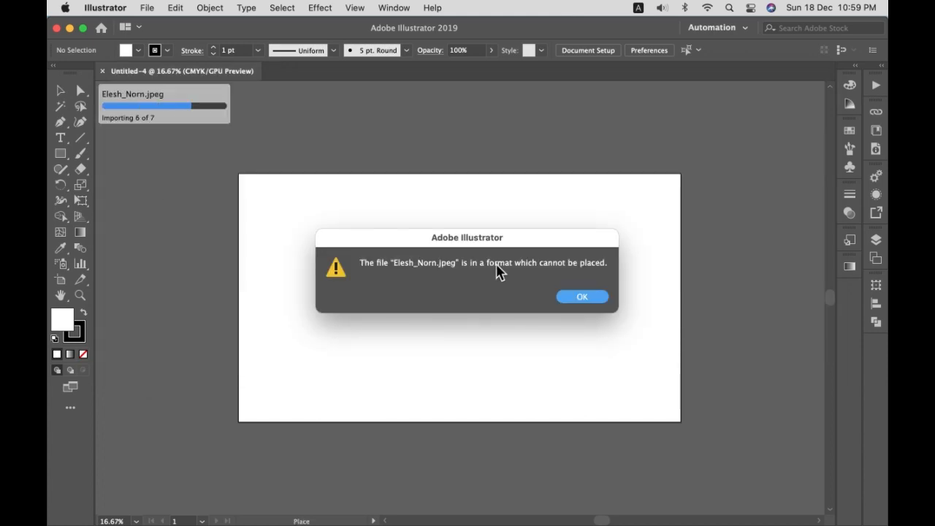
pyautogui.click(580, 297)
# - Place the loaded images one by one at separate spots on and around the artboard
pyautogui.click(150, 159)
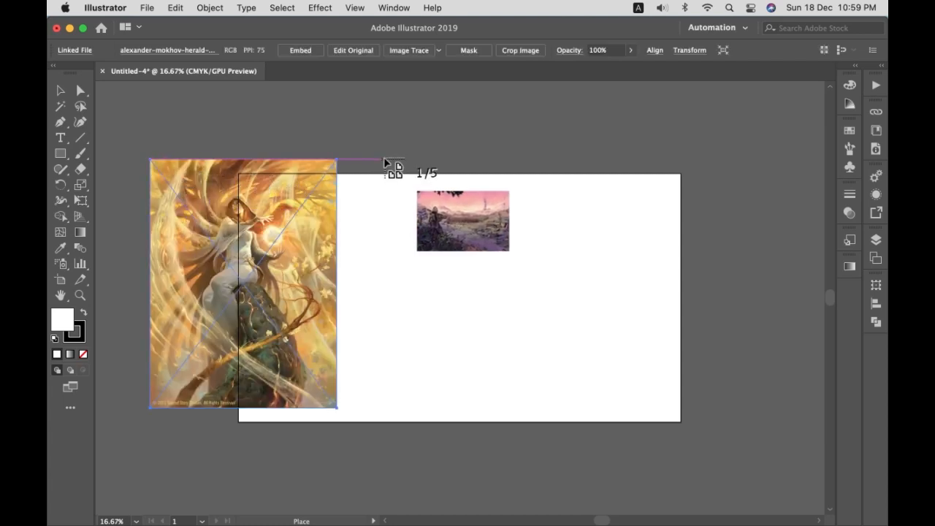
pyautogui.click(383, 159)
pyautogui.click(514, 132)
pyautogui.click(533, 316)
pyautogui.click(380, 320)
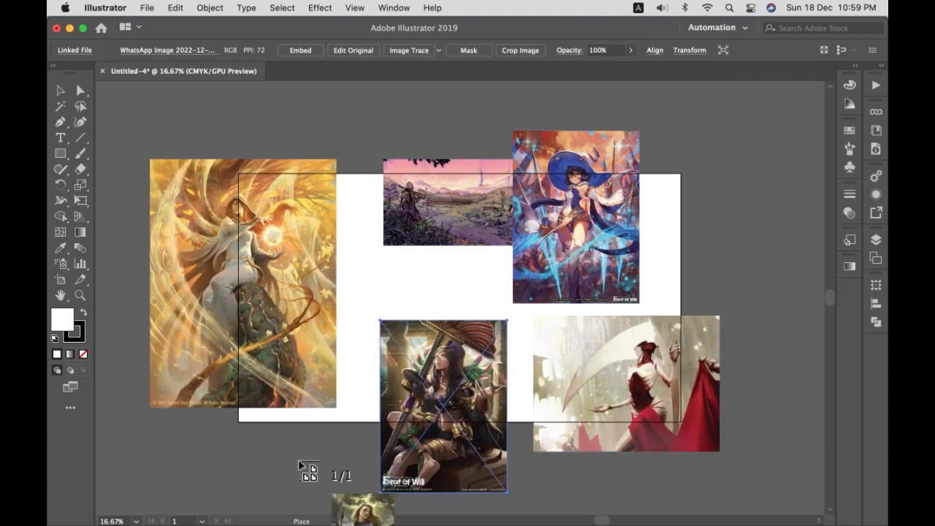
pyautogui.click(220, 431)
# - Embed all placed images in the document and move them together off the artboard, to its left and below
pyautogui.press('super+a')
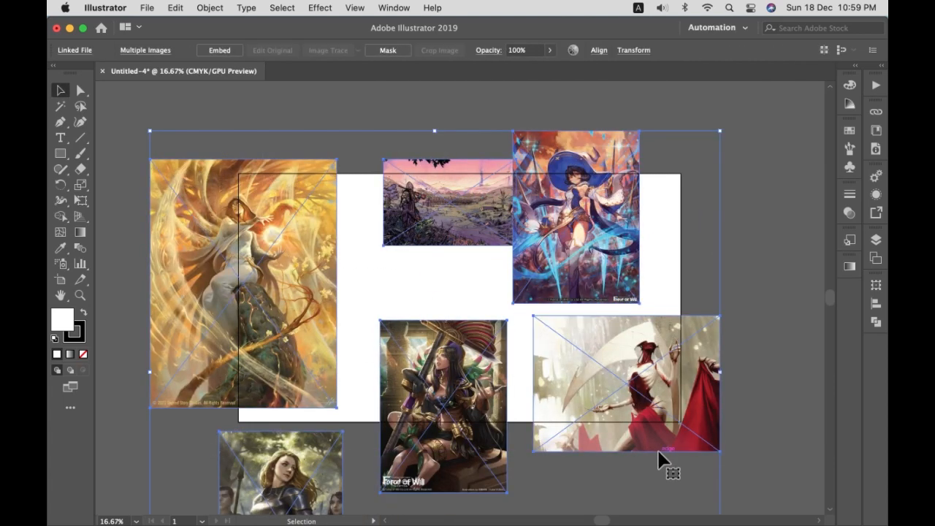
pyautogui.press('super+minus')
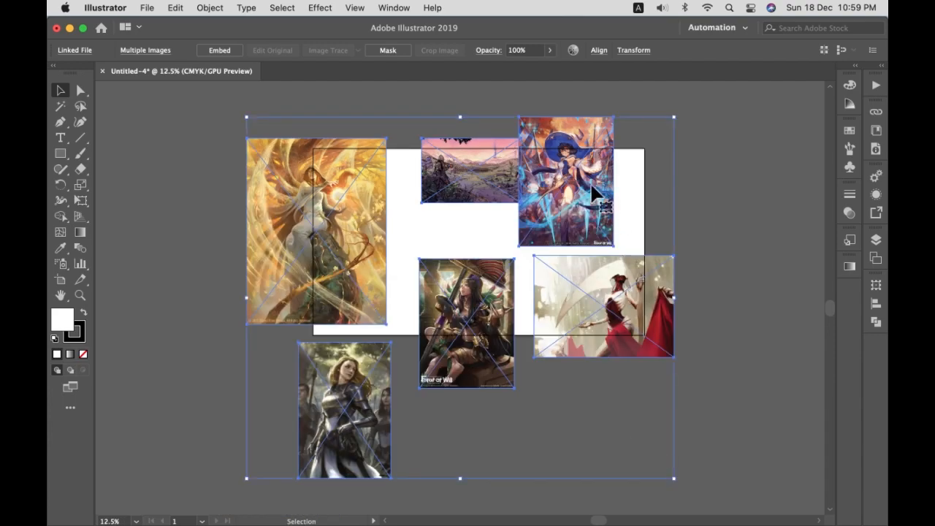
pyautogui.click(232, 52)
pyautogui.moveTo(572, 175); pyautogui.dragTo(265, 293)
pyautogui.click(428, 358)
# - Switch to Safari and search Google Images for "youtube banner design"
pyautogui.moveTo(69, 346)
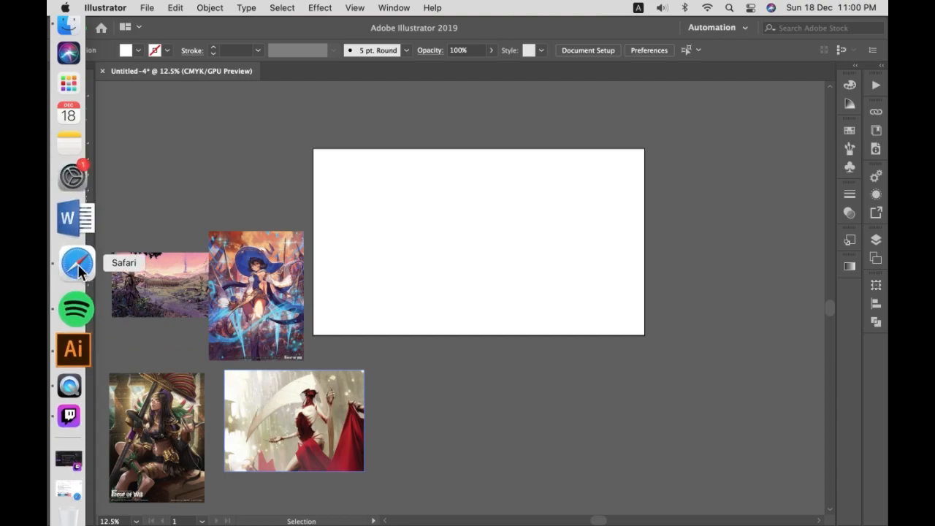
pyautogui.click(77, 264)
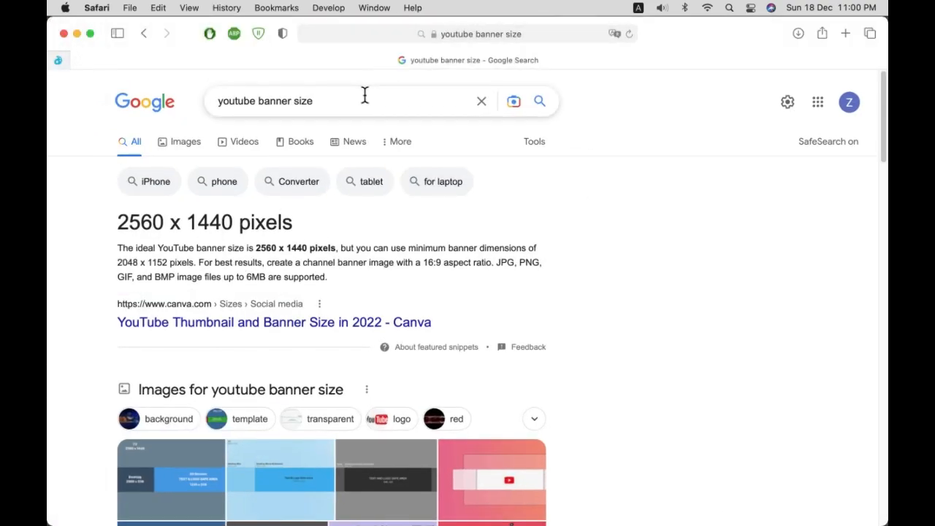
pyautogui.doubleClick(303, 100)
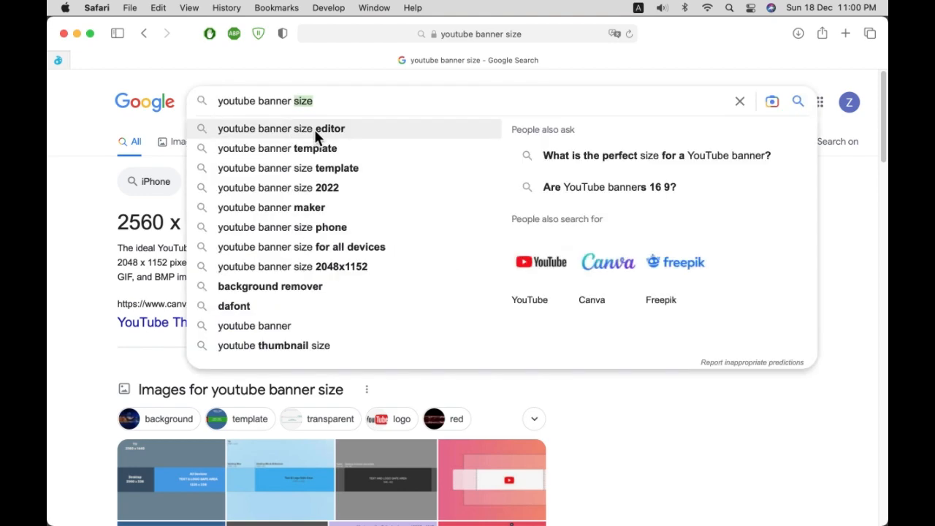
pyautogui.write('design')
pyautogui.press('Return')
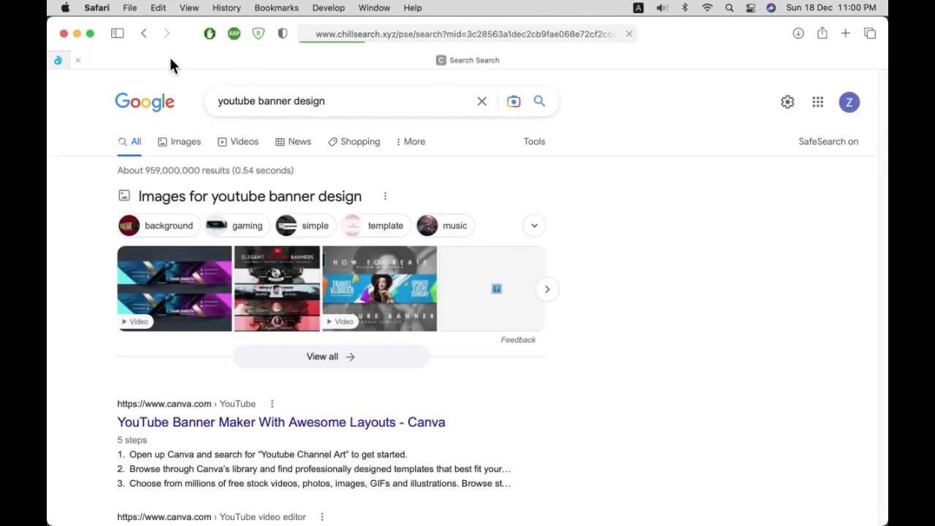
pyautogui.click(146, 33)
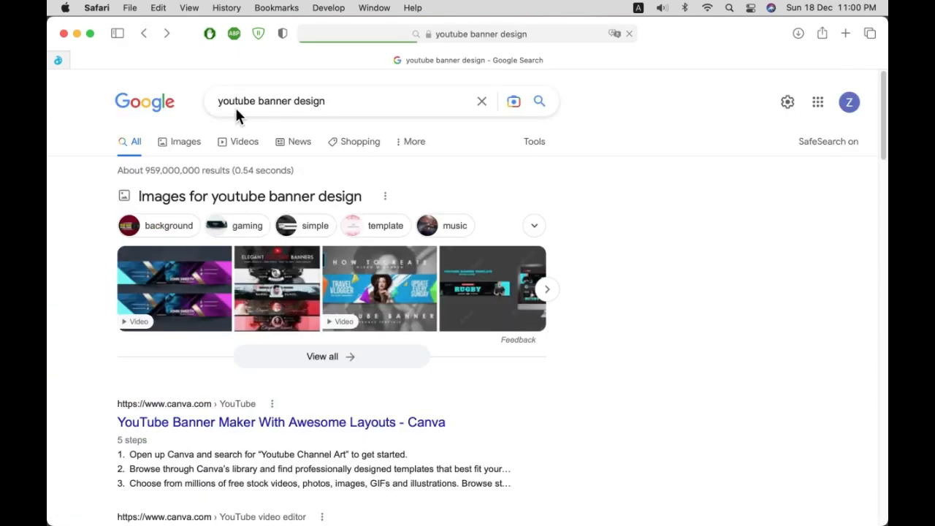
pyautogui.click(197, 143)
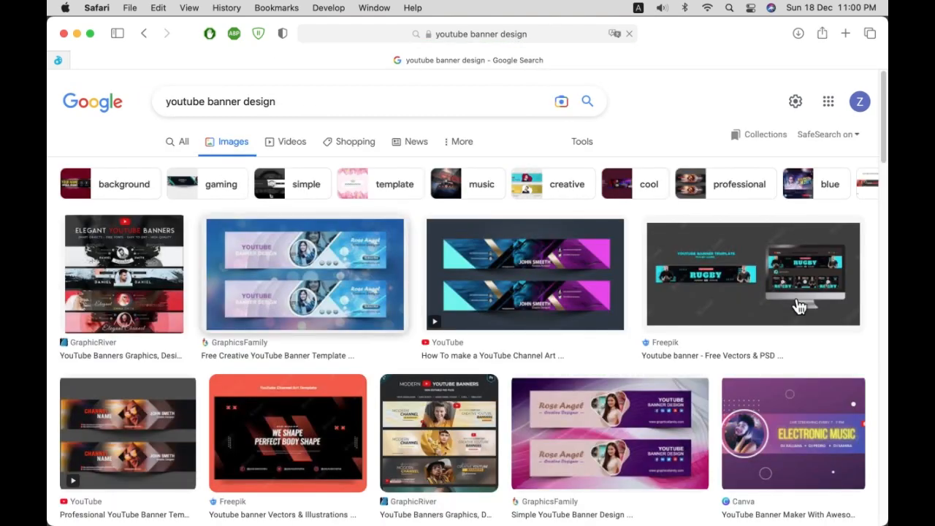
# - Browse the banner design images for layout ideas and examine the preview of the Travel Vlogger banner and its related content
pyautogui.scroll(-4, 799, 306)
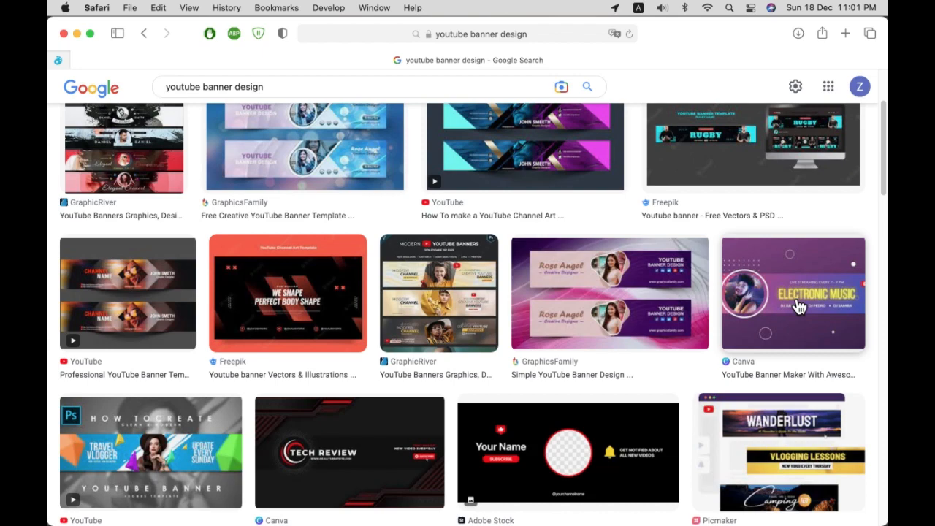
pyautogui.scroll(-5, 798, 306)
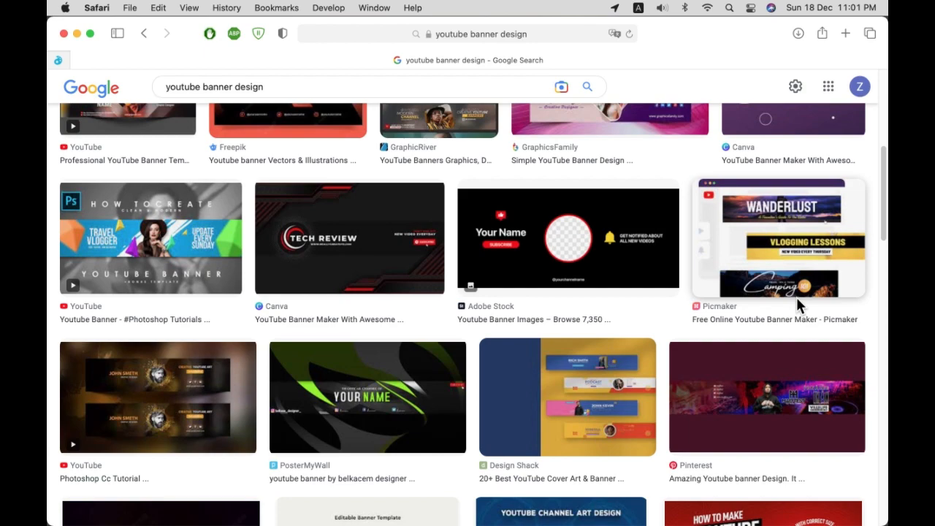
pyautogui.scroll(-5, 796, 302)
pyautogui.scroll(14, 770, 438)
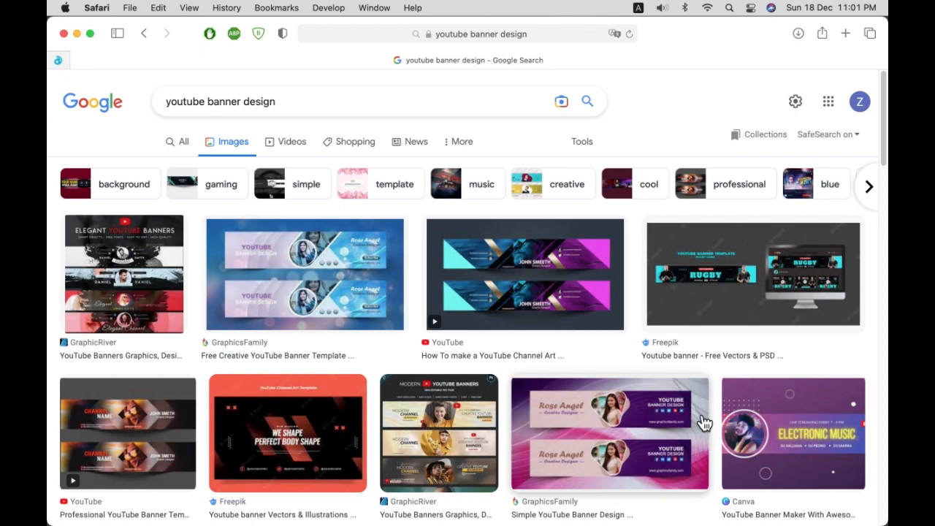
pyautogui.scroll(-10, 547, 377)
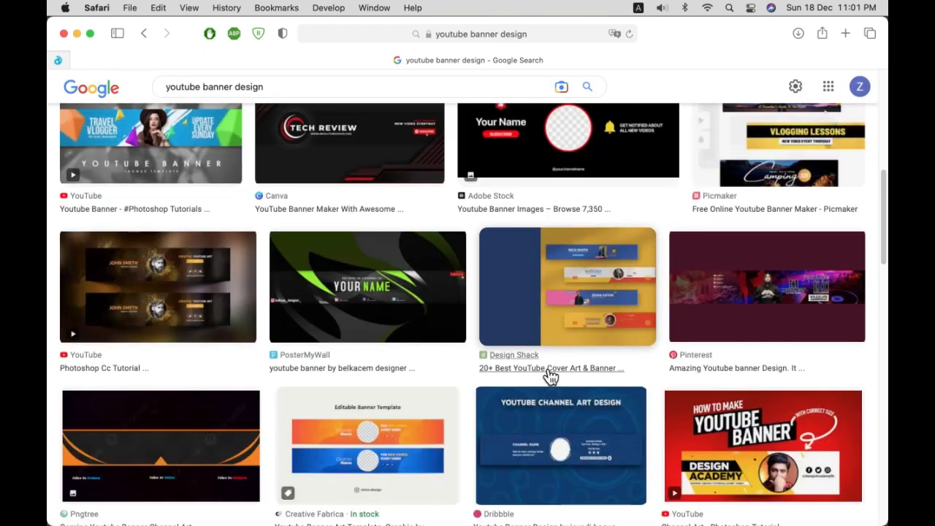
pyautogui.click(119, 130)
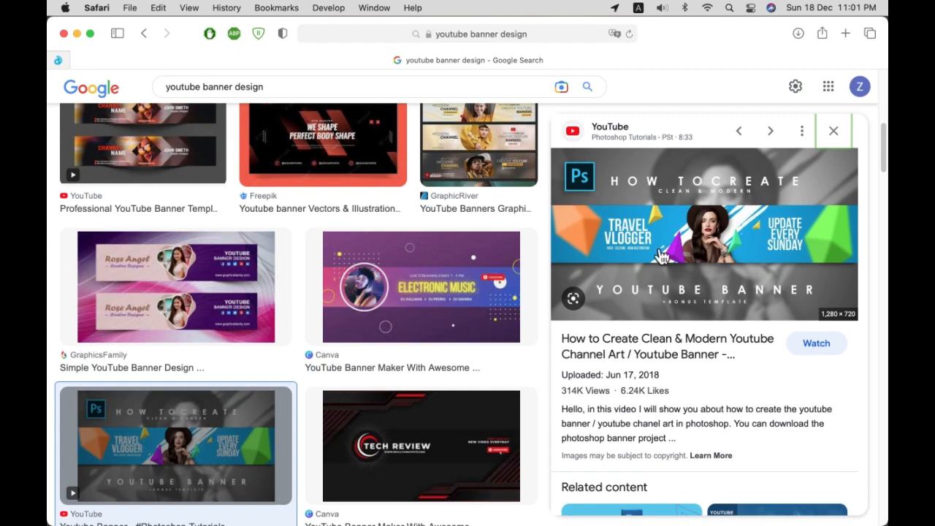
pyautogui.scroll(-5, 597, 340)
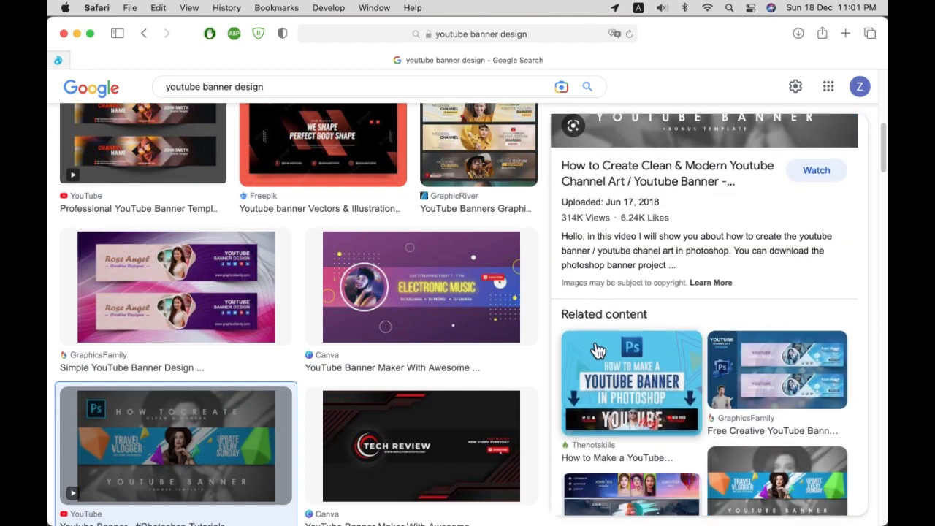
# - Open the Web Knowledge Free banner templates from the related content and examine their layouts alongside the other banner results
pyautogui.scroll(-3, 597, 350)
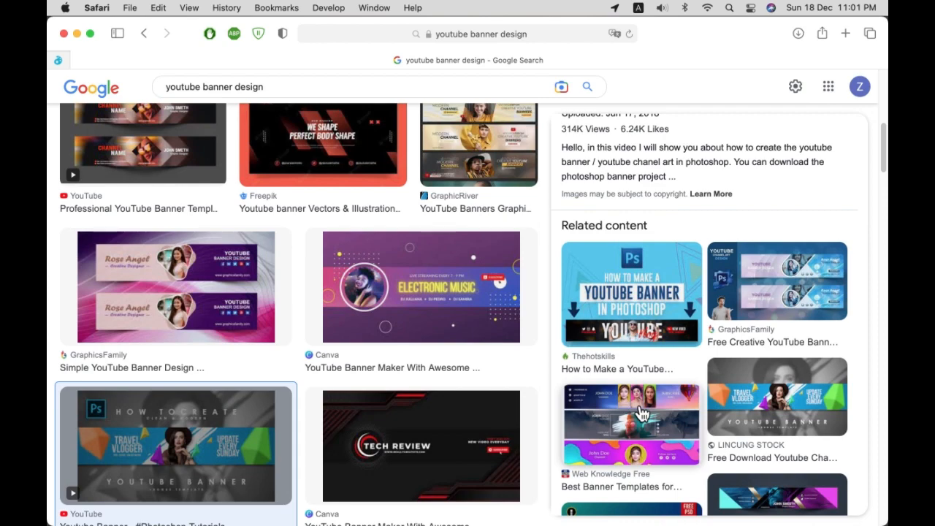
pyautogui.click(641, 413)
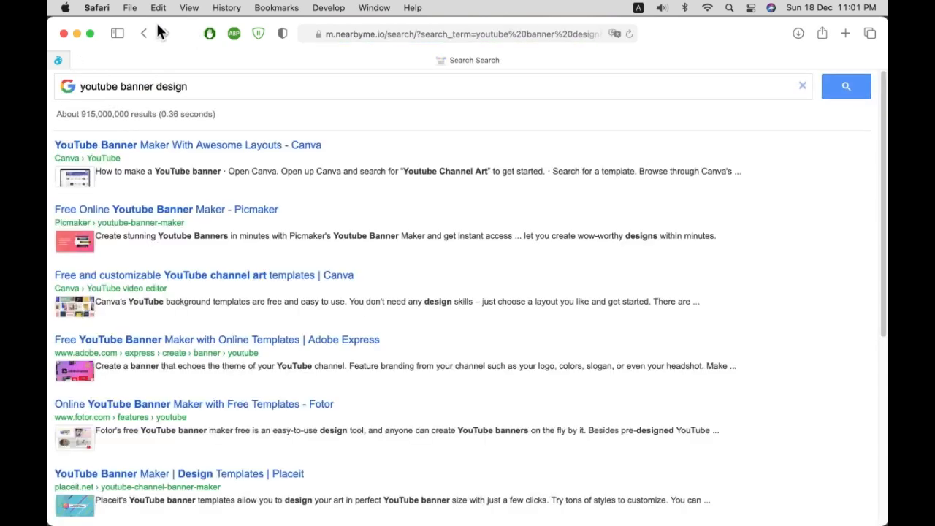
pyautogui.click(139, 34)
pyautogui.scroll(-5, 526, 405)
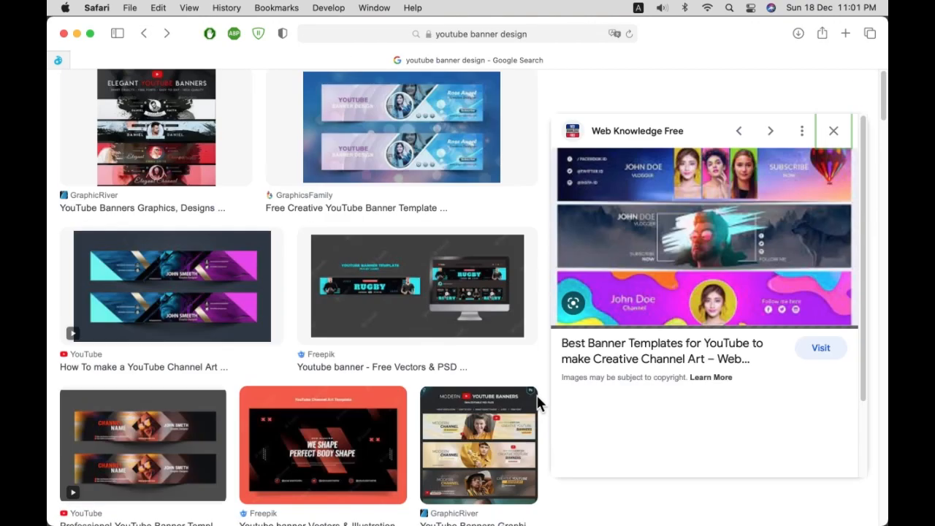
pyautogui.scroll(-3, 526, 405)
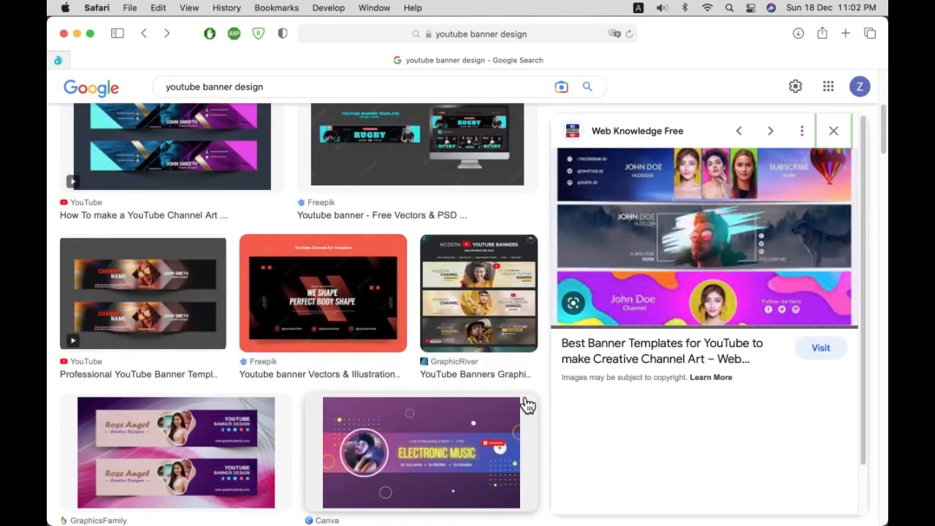
pyautogui.scroll(-2, 525, 405)
pyautogui.scroll(-3, 525, 398)
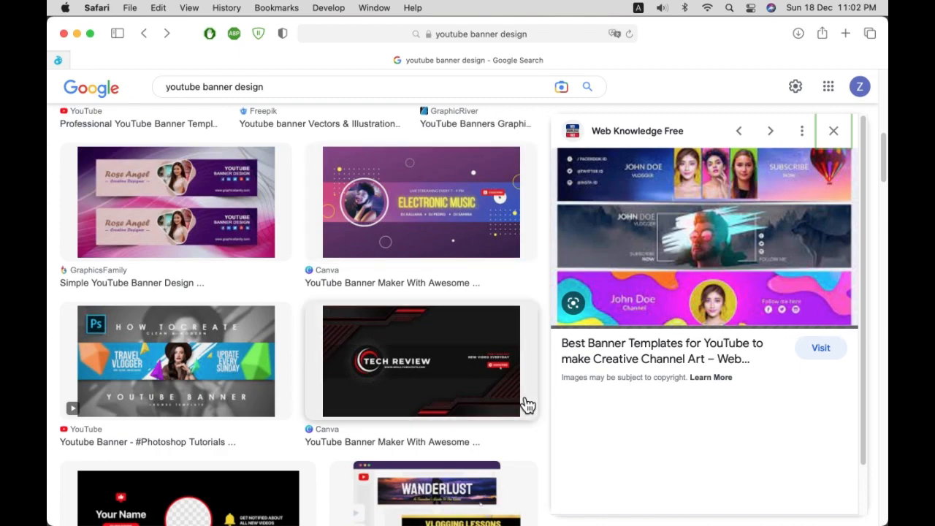
pyautogui.scroll(-3, 525, 400)
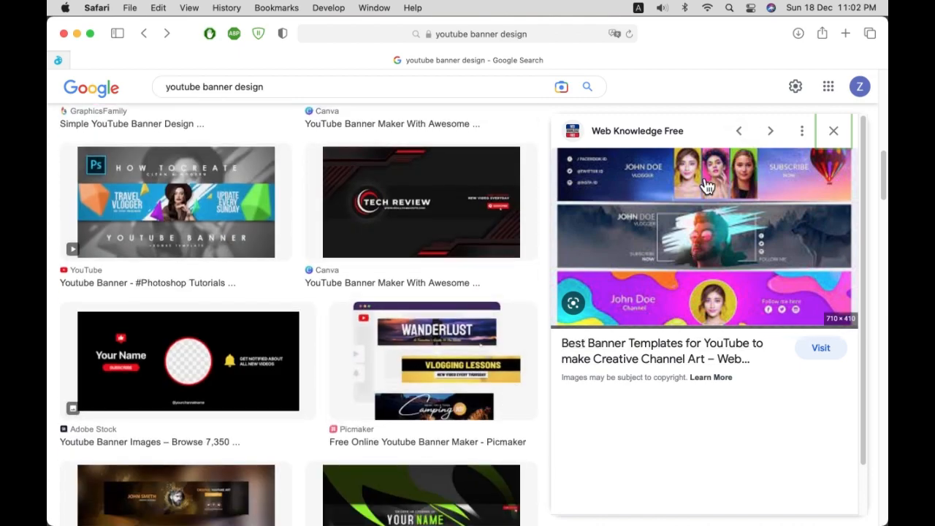
pyautogui.scroll(-3, 507, 308)
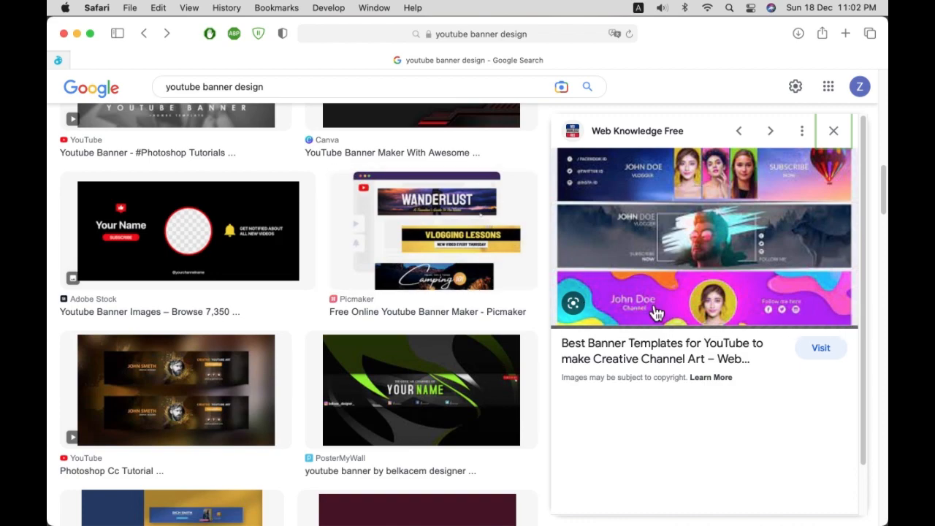
pyautogui.scroll(-6, 484, 313)
pyautogui.scroll(-2, 486, 312)
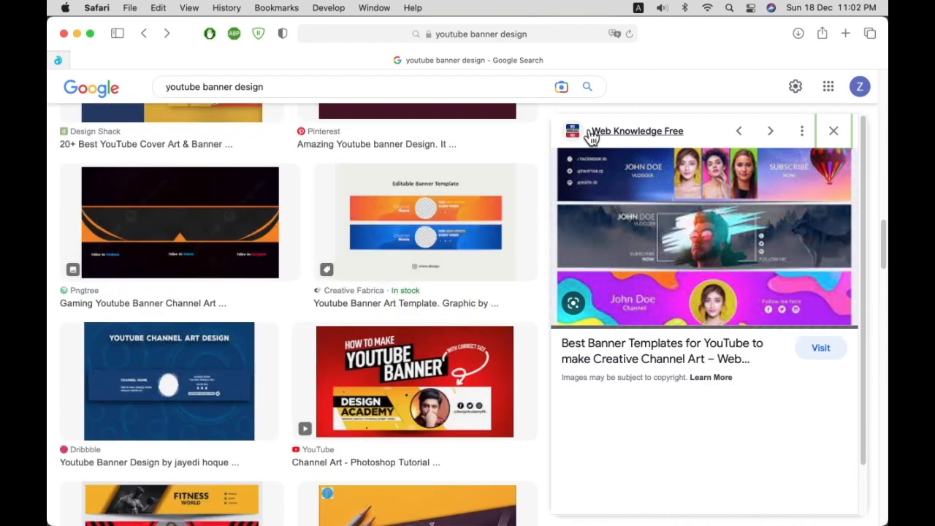
# - Close the image preview and examine the banner design results further down the page for layout ideas
pyautogui.click(833, 131)
pyautogui.scroll(-5, 434, 442)
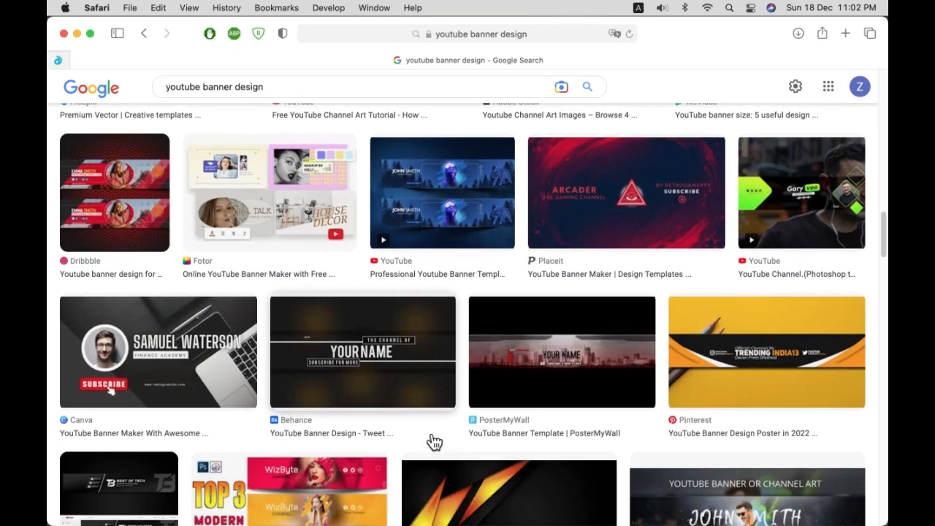
pyautogui.scroll(-9, 434, 442)
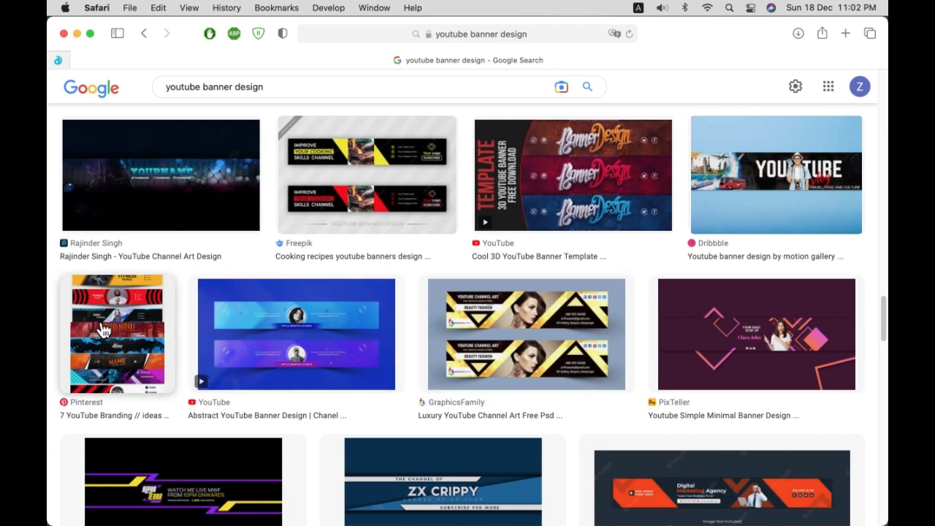
pyautogui.scroll(-2, 110, 334)
pyautogui.scroll(-2, 111, 334)
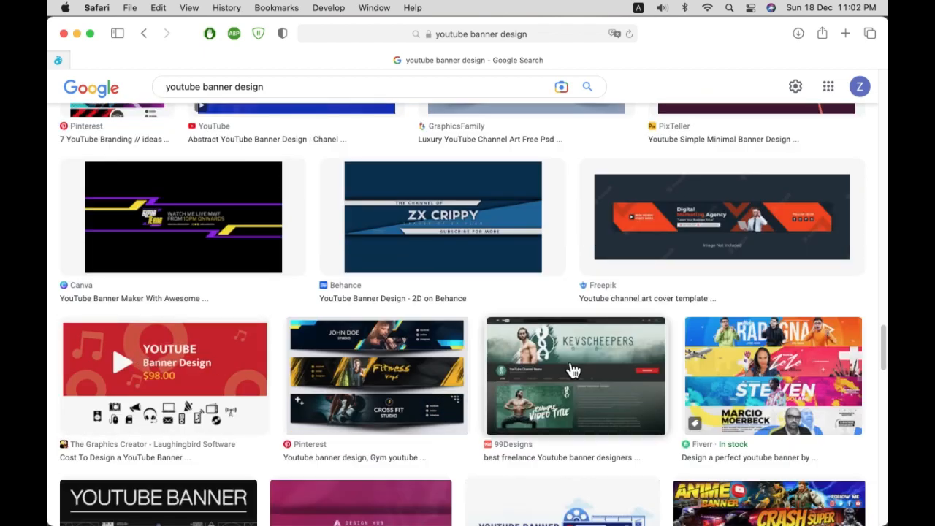
pyautogui.scroll(-2, 597, 369)
pyautogui.scroll(-2, 598, 369)
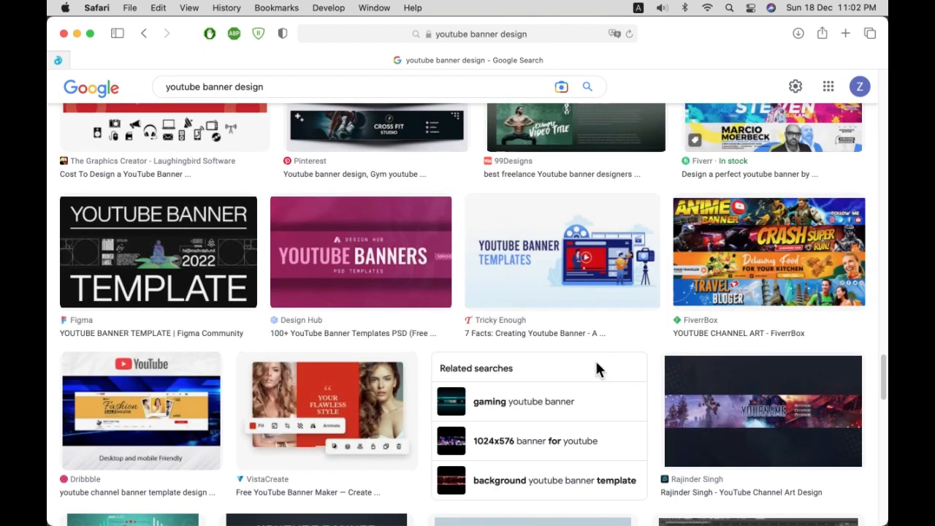
pyautogui.scroll(-3, 595, 361)
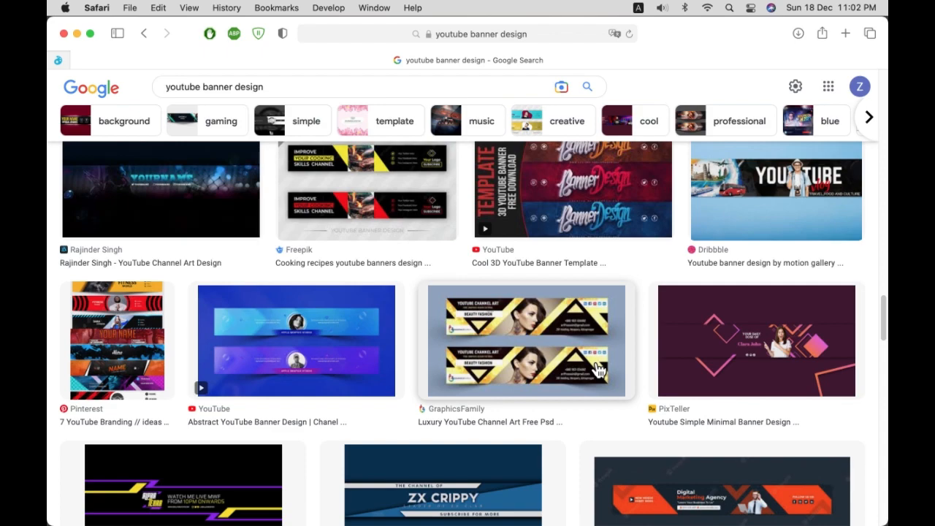
pyautogui.scroll(10, 597, 368)
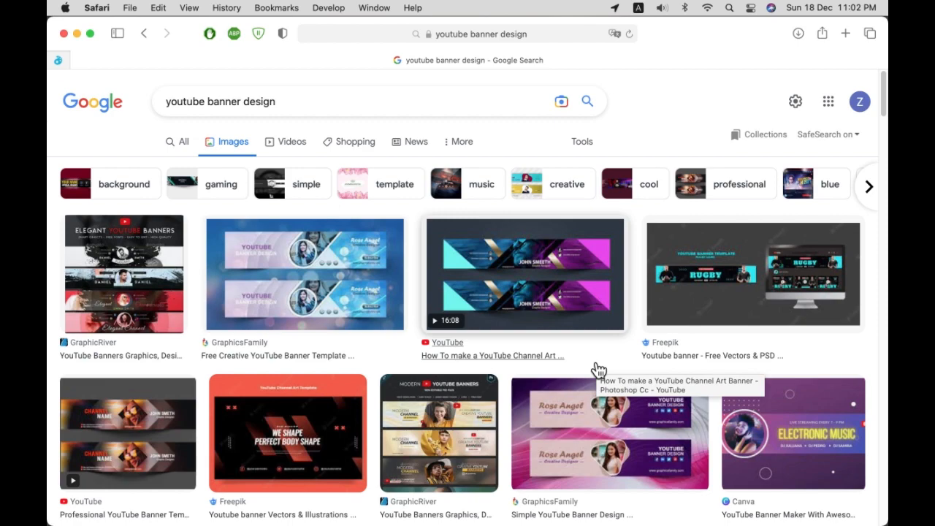
# - Review the banner results again from the beginning and examine the preview of Pinterest's 7 YouTube Branding collection
pyautogui.scroll(-5, 597, 369)
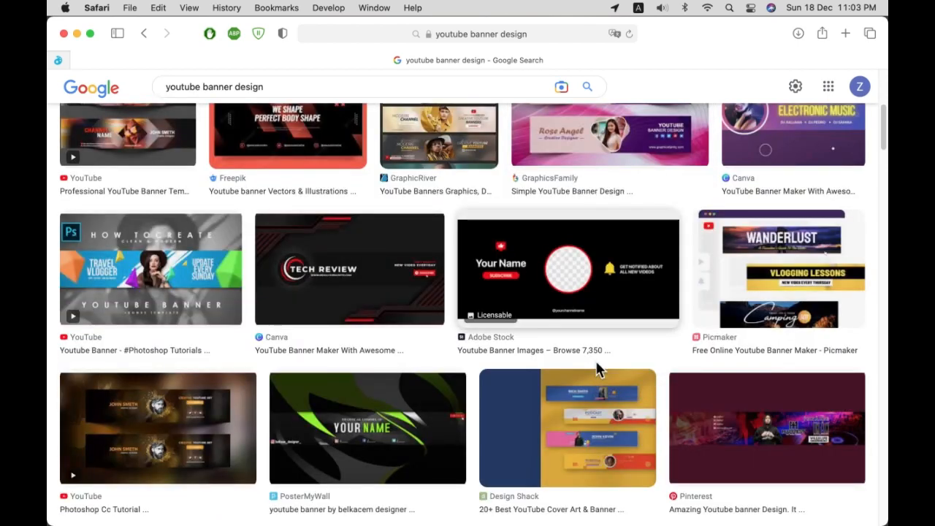
pyautogui.scroll(-5, 714, 453)
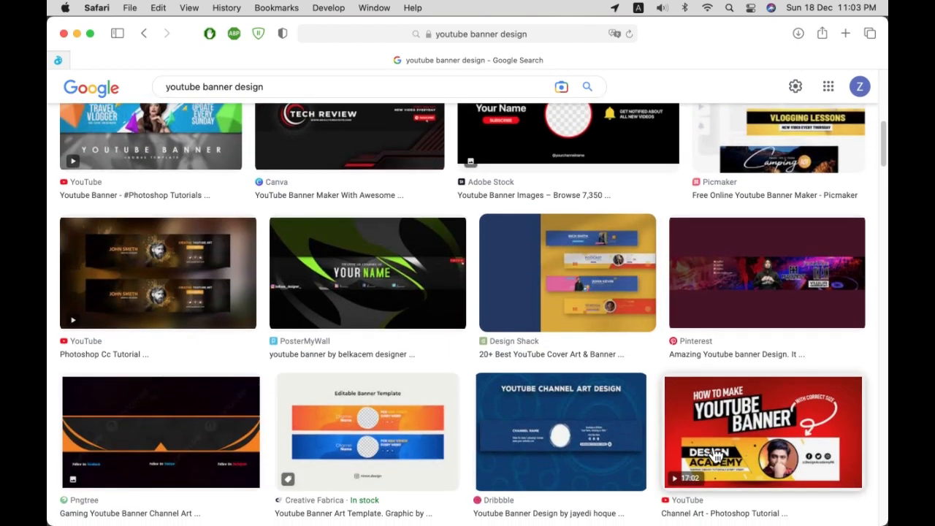
pyautogui.scroll(-1, 714, 452)
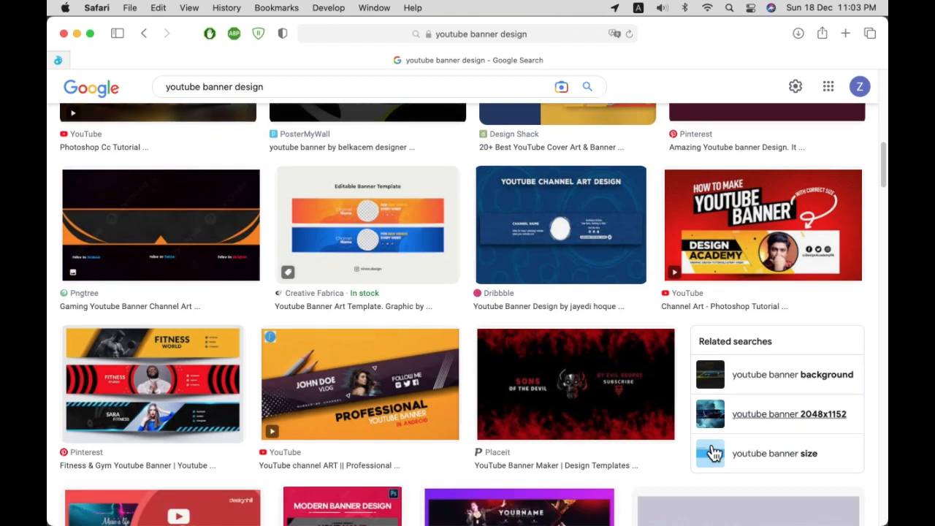
pyautogui.scroll(-5, 711, 451)
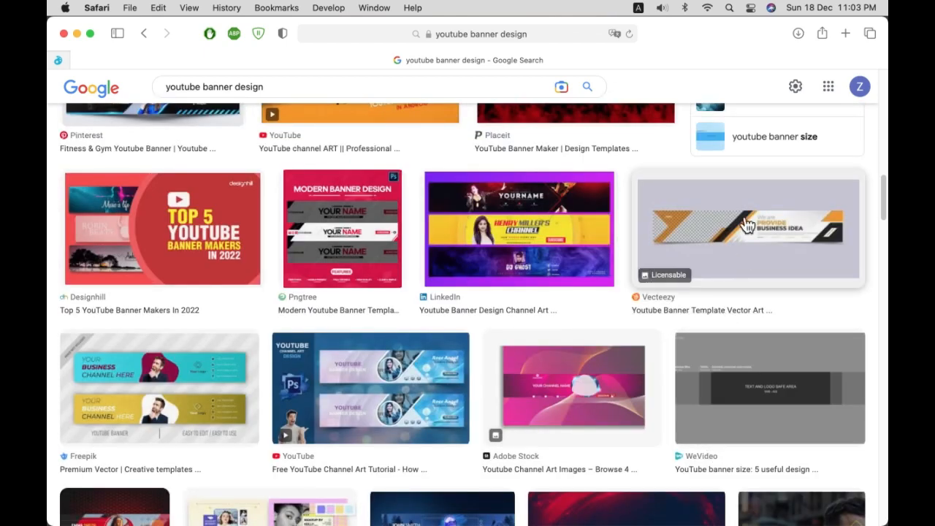
pyautogui.scroll(-1, 534, 235)
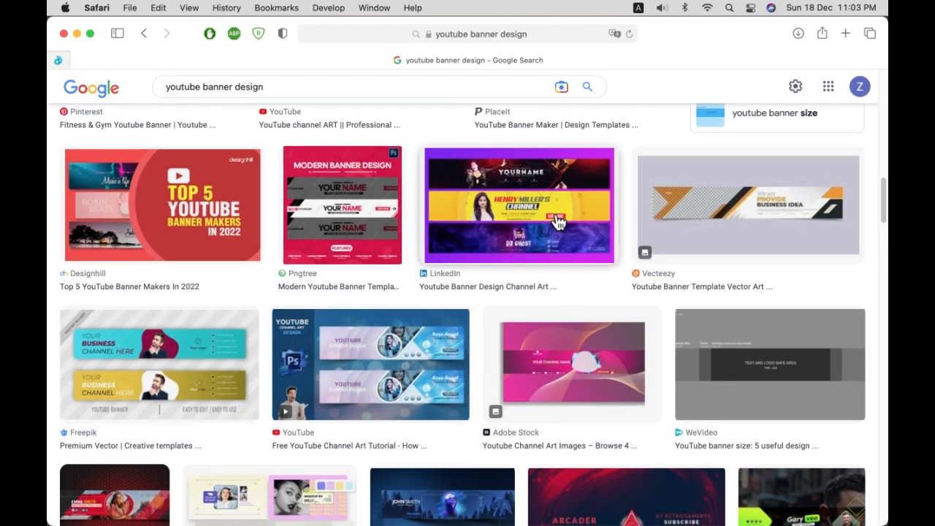
pyautogui.scroll(-10, 558, 222)
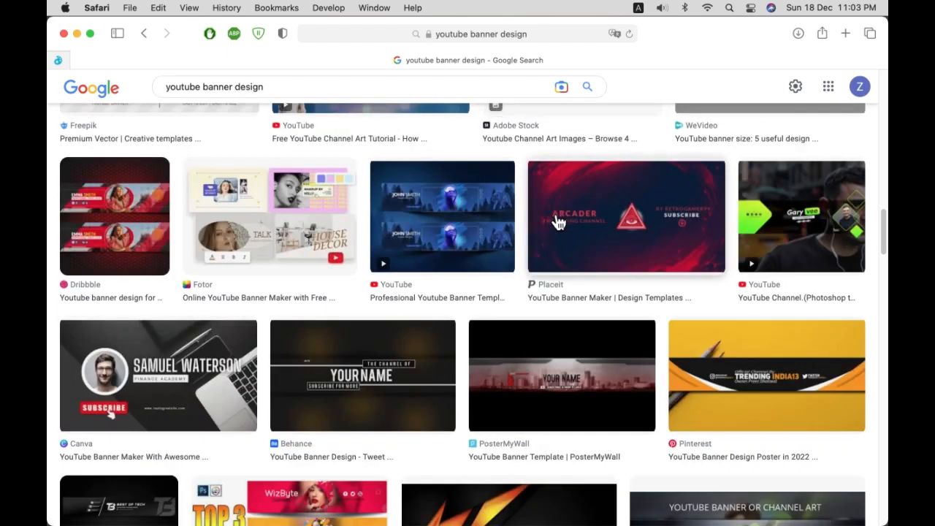
pyautogui.scroll(-9, 558, 222)
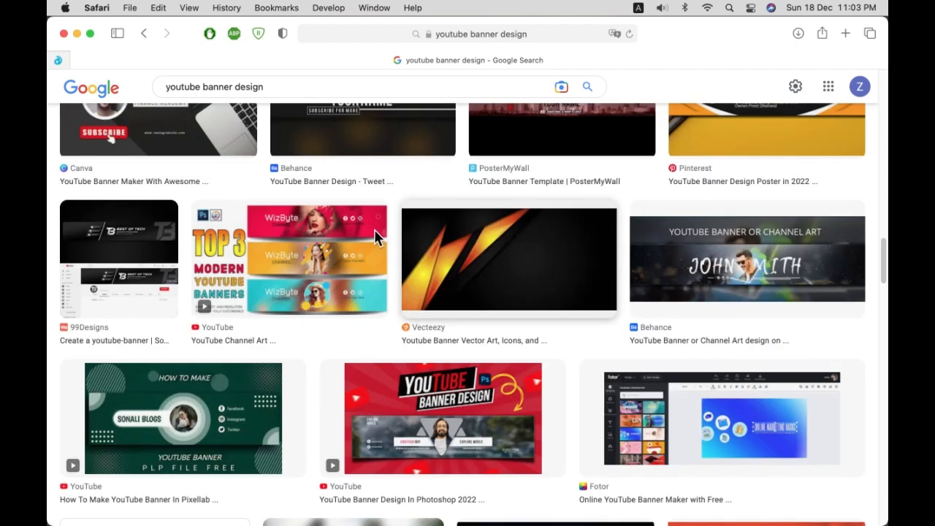
pyautogui.scroll(-15, 303, 307)
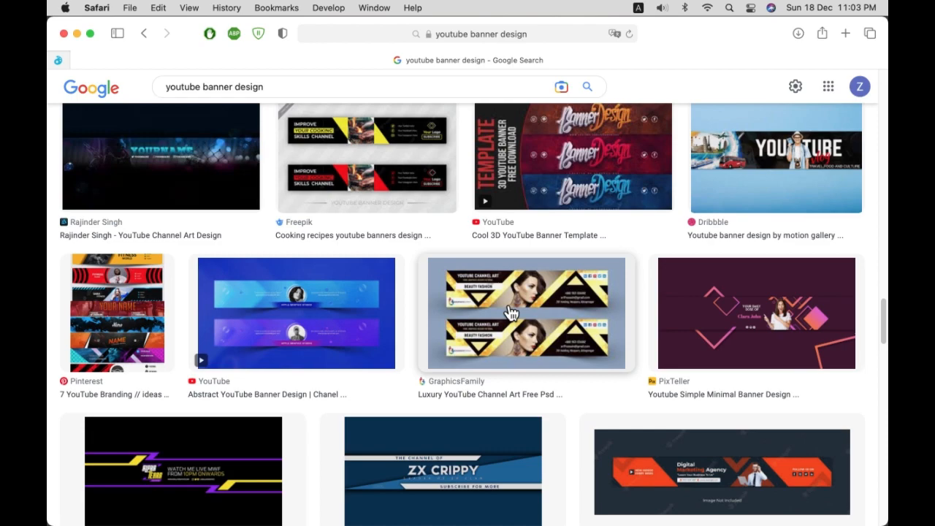
pyautogui.click(163, 308)
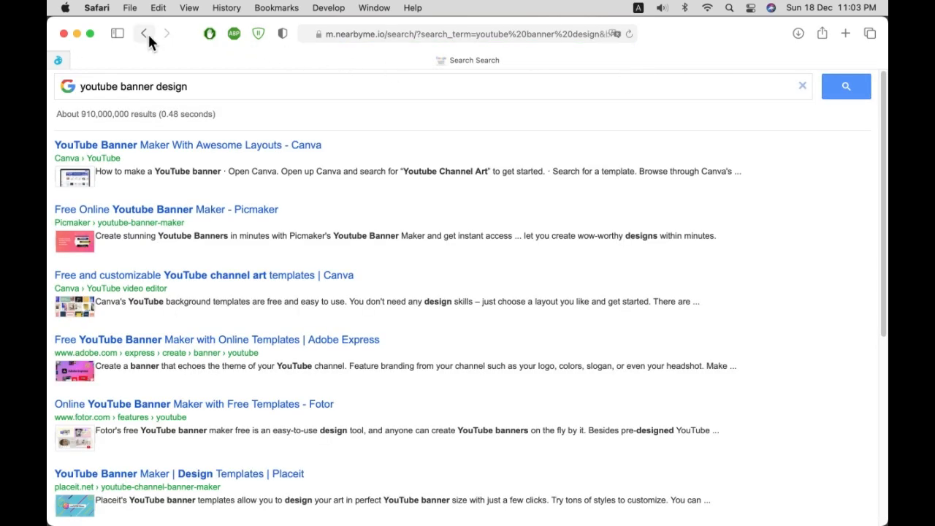
pyautogui.click(147, 34)
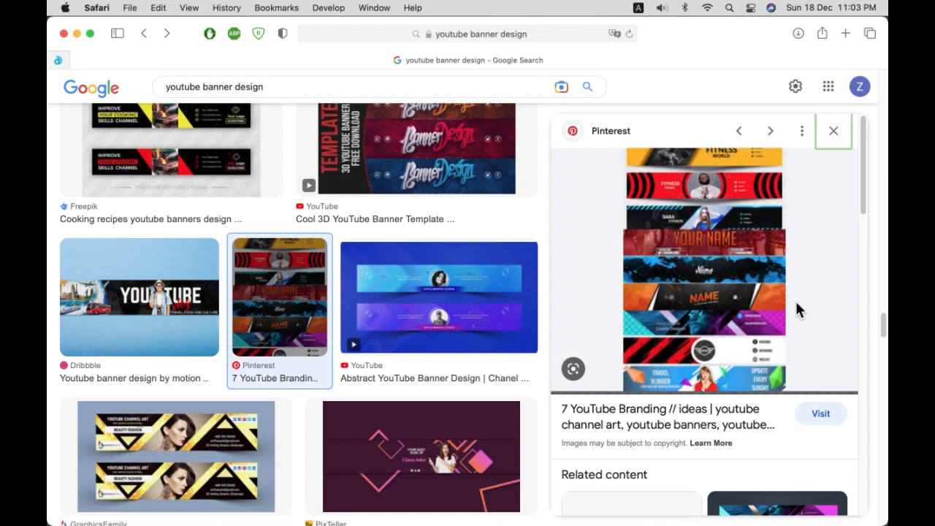
# - Switch to Illustrator and draw a narrow rectangle spanning the artboard's full height near its middle
pyautogui.click(77, 34)
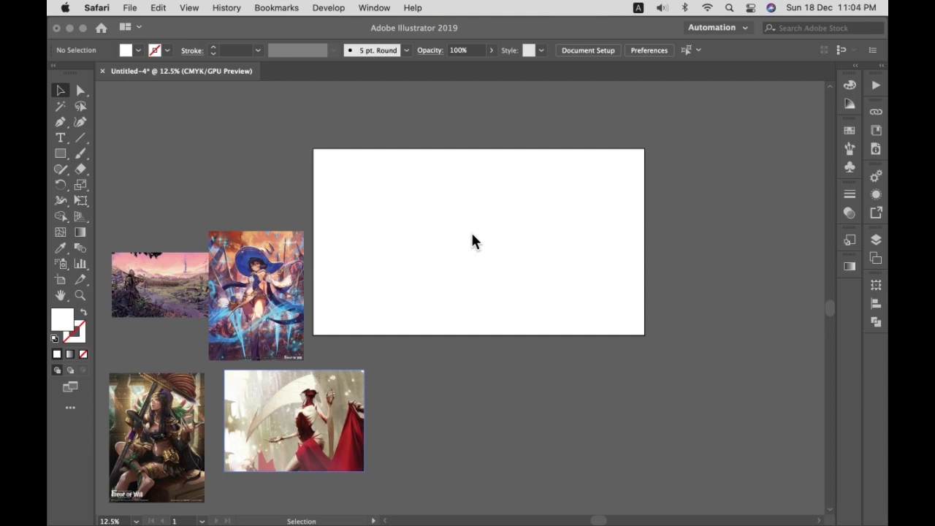
pyautogui.click(59, 157)
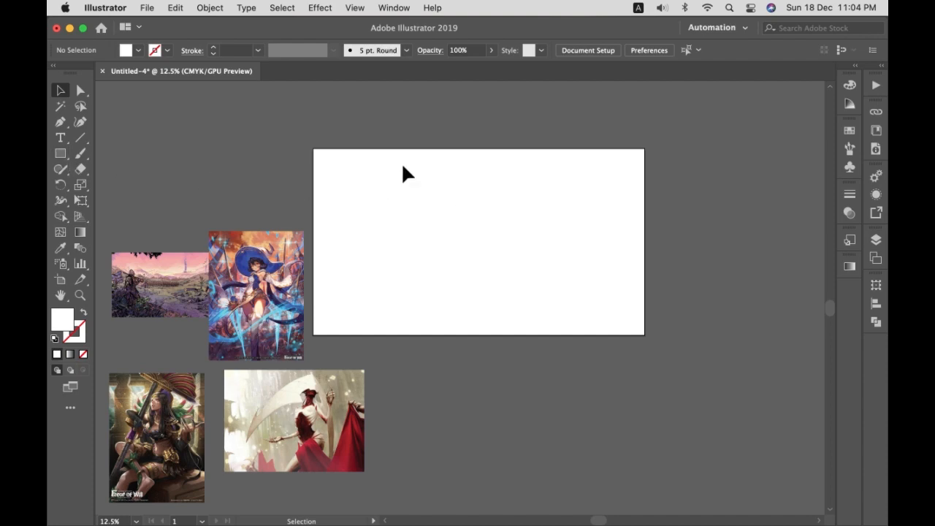
pyautogui.click(63, 155)
pyautogui.moveTo(432, 148); pyautogui.dragTo(516, 335)
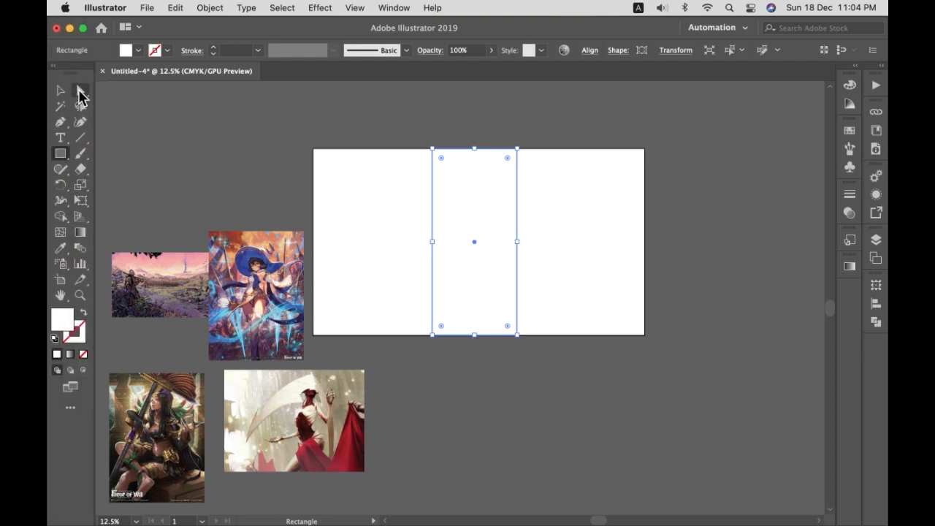
# - Slant the rectangle into a parallelogram by shifting its two bottom corners left, and place a copy to its right with a narrow gap
pyautogui.click(81, 92)
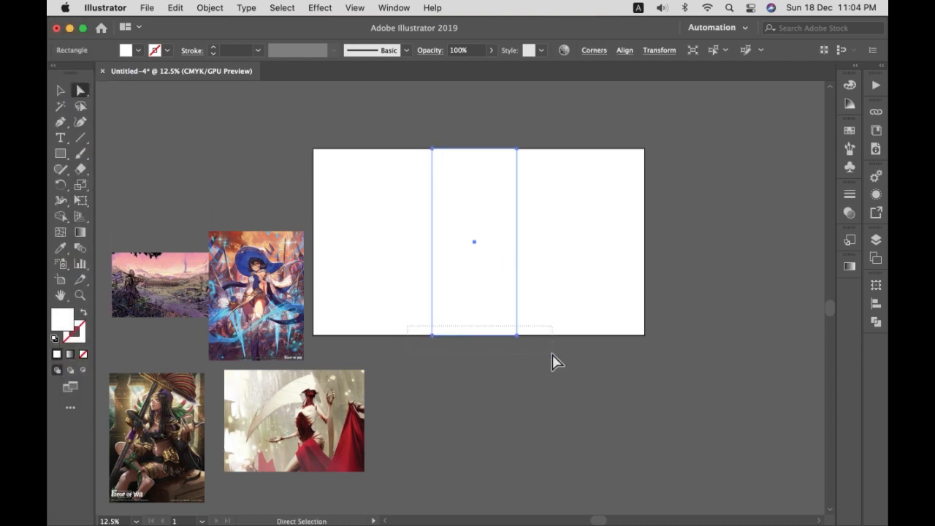
pyautogui.moveTo(552, 356); pyautogui.dragTo(552, 355)
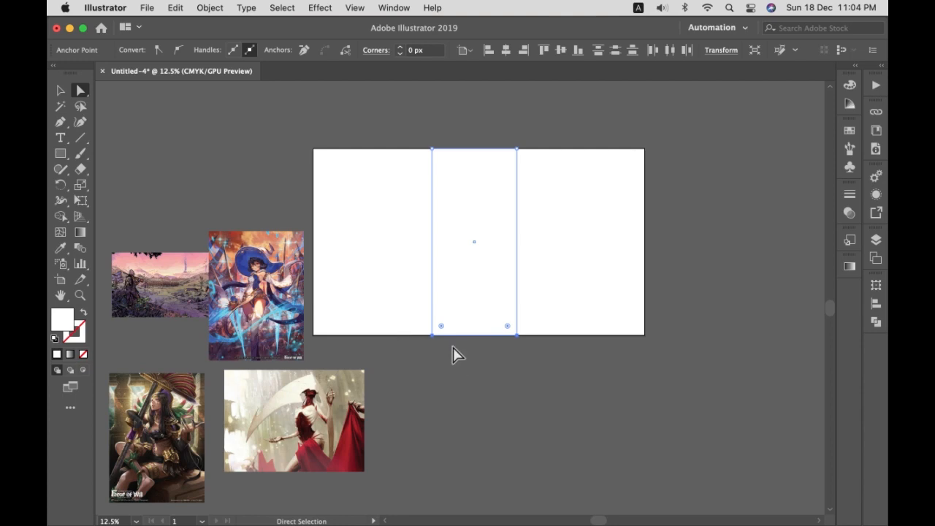
pyautogui.moveTo(517, 335); pyautogui.dragTo(452, 341)
pyautogui.press('v')
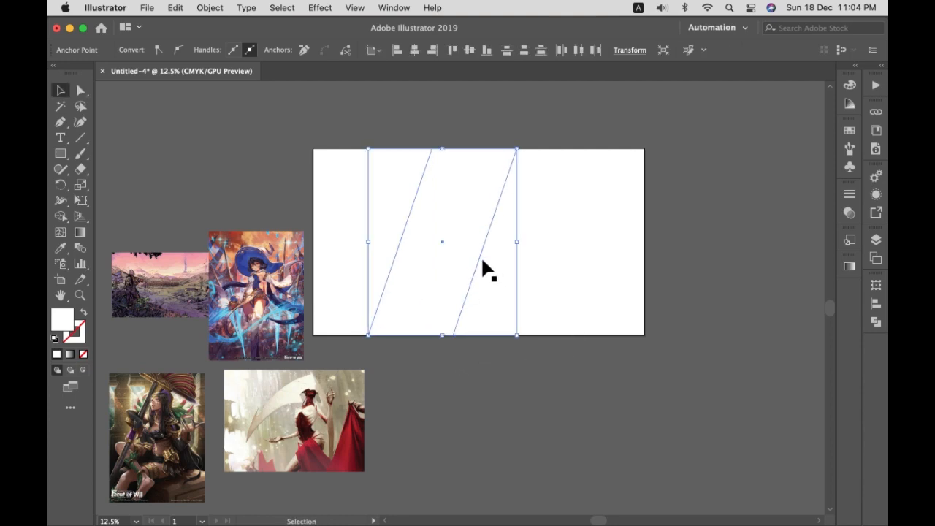
pyautogui.moveTo(484, 267); pyautogui.dragTo(574, 263)
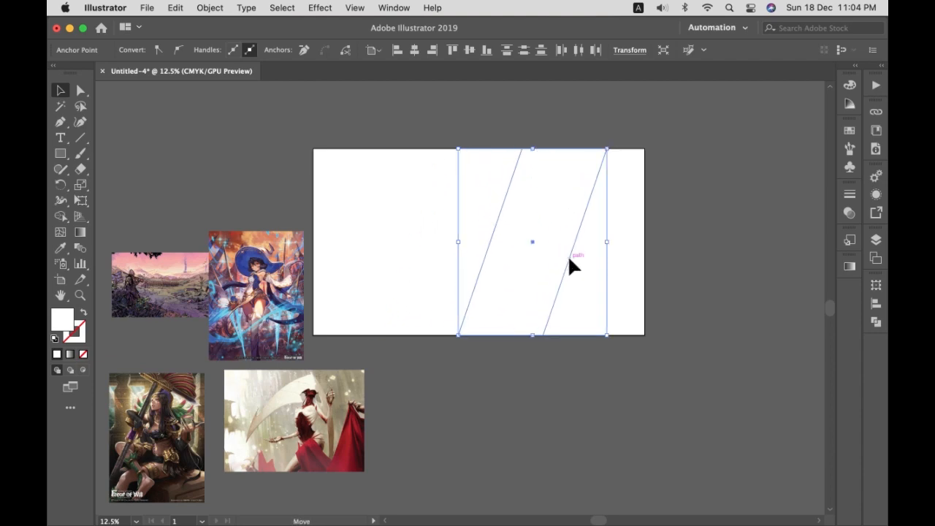
# - Give both parallelograms the default black 1 pt stroke and no fill
pyautogui.keyDown('shift'); pyautogui.click(420, 292); pyautogui.keyUp('shift')
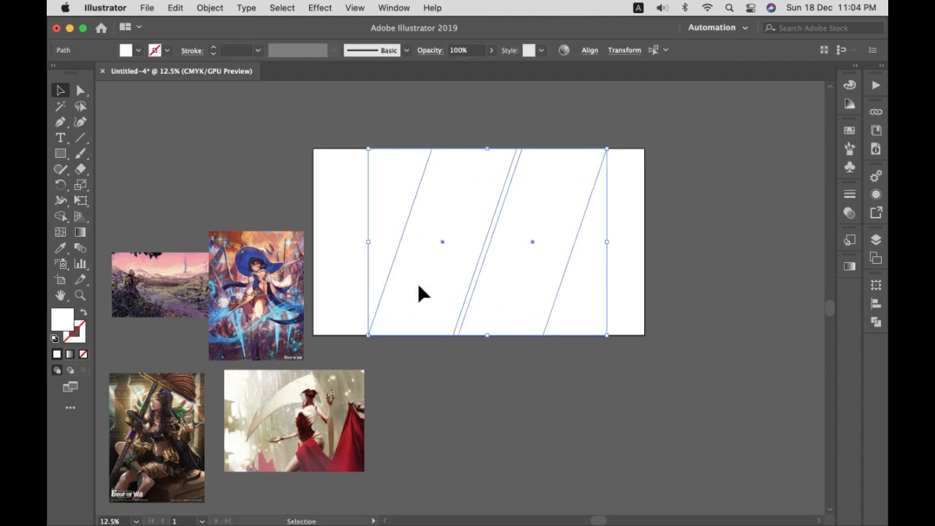
pyautogui.click(54, 340)
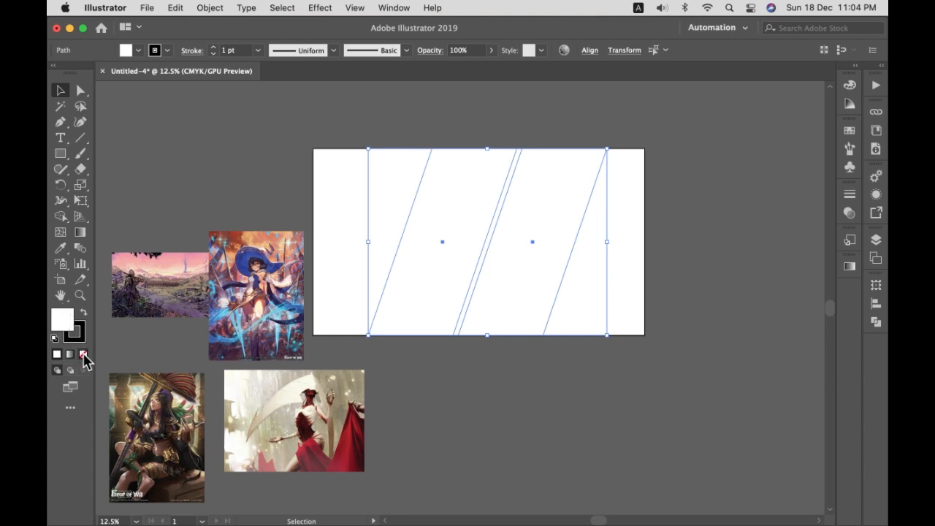
pyautogui.click(84, 355)
# - Place a third copy of the parallelogram to the right of the second, with a narrow gap, extending past the artboard's right edge
pyautogui.click(551, 265)
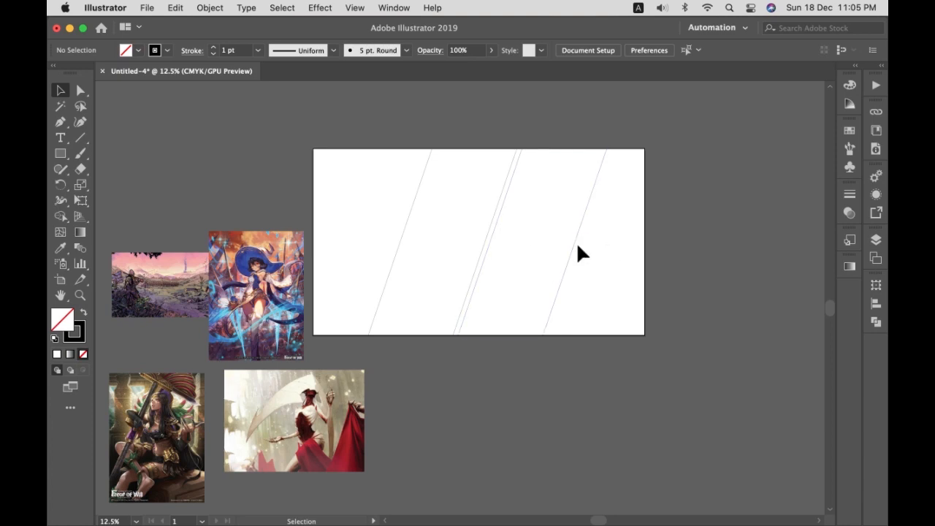
pyautogui.moveTo(572, 244); pyautogui.dragTo(665, 241)
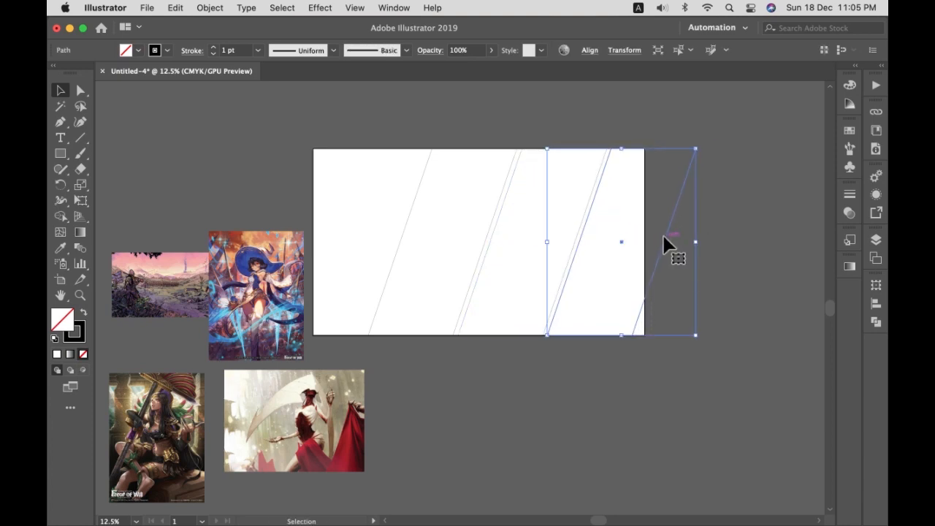
# - Scale the three parallelograms down together, raise them across the artboard's top edge, and copy the row across its bottom edge
pyautogui.moveTo(395, 284); pyautogui.dragTo(395, 285)
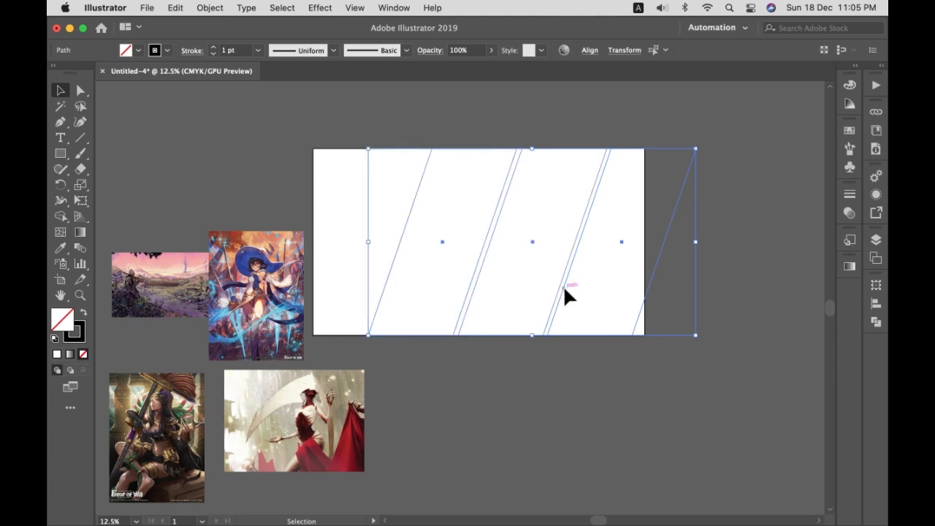
pyautogui.moveTo(565, 297); pyautogui.dragTo(560, 222)
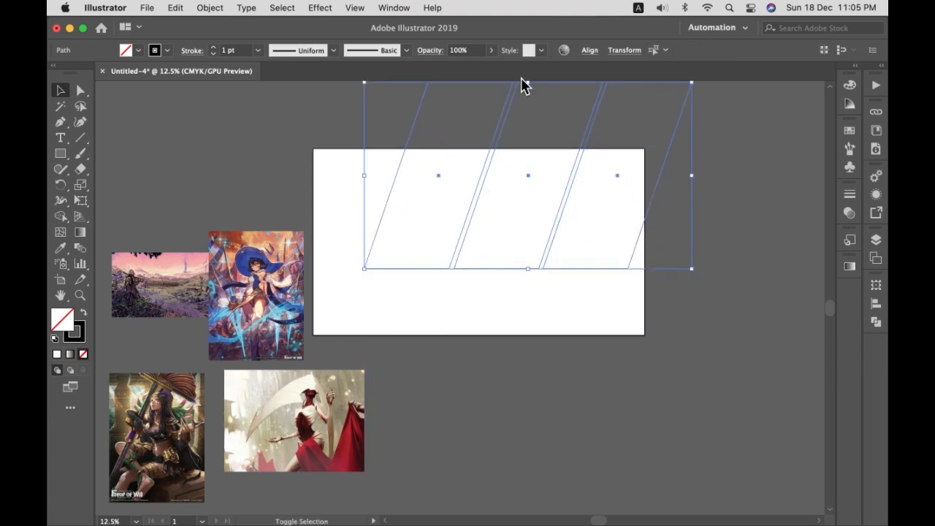
pyautogui.moveTo(532, 84); pyautogui.dragTo(531, 122)
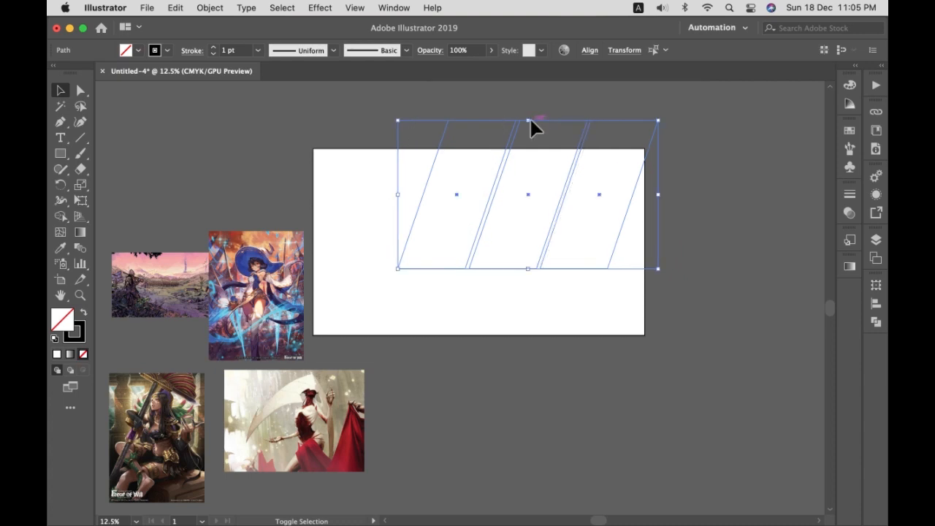
pyautogui.moveTo(550, 240); pyautogui.dragTo(526, 213)
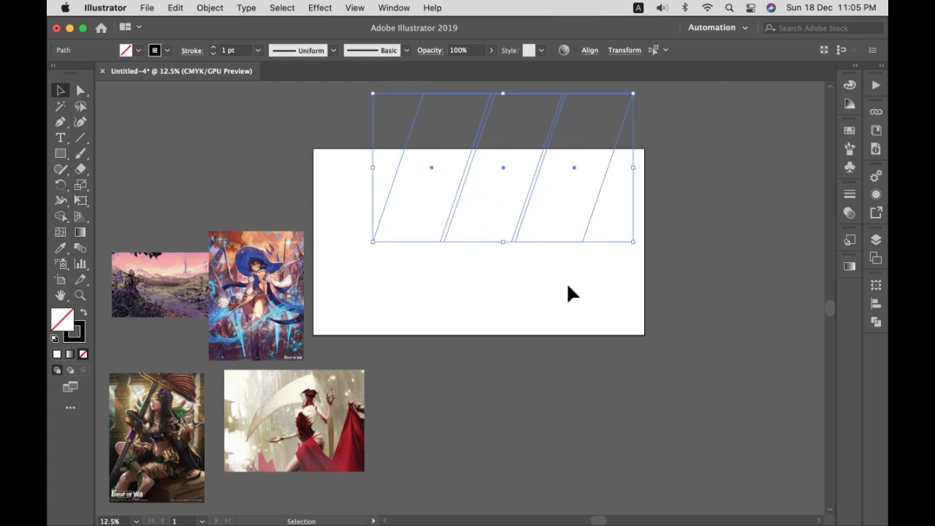
pyautogui.moveTo(558, 117); pyautogui.dragTo(524, 282)
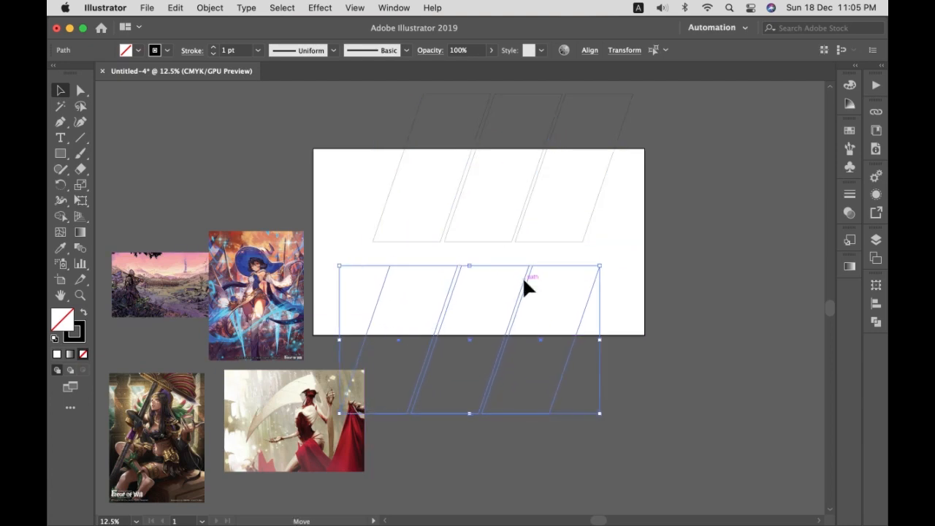
pyautogui.click(665, 278)
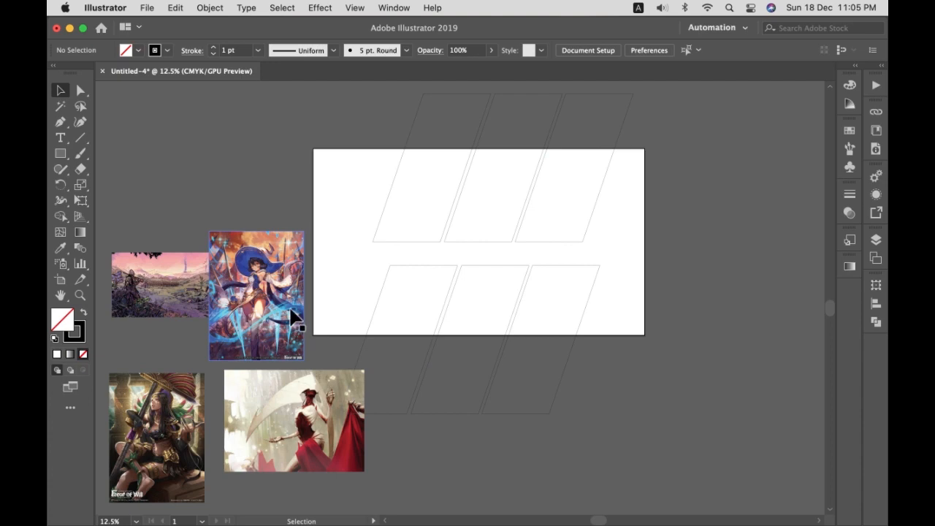
# - Move the blue-hatted witch image over the rightmost parallelogram of the upper row and send it to the back
pyautogui.moveTo(280, 320); pyautogui.dragTo(584, 212)
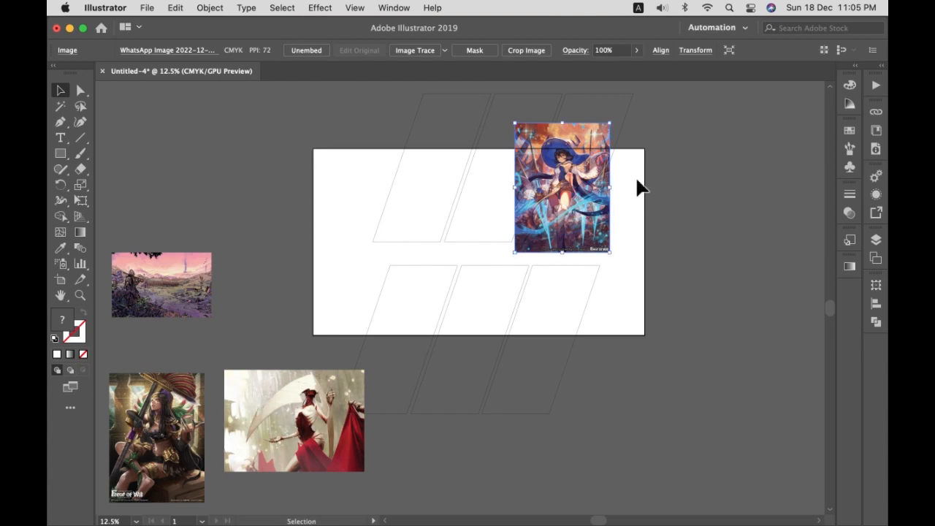
pyautogui.press('super+equal')
pyautogui.press('super+equal')
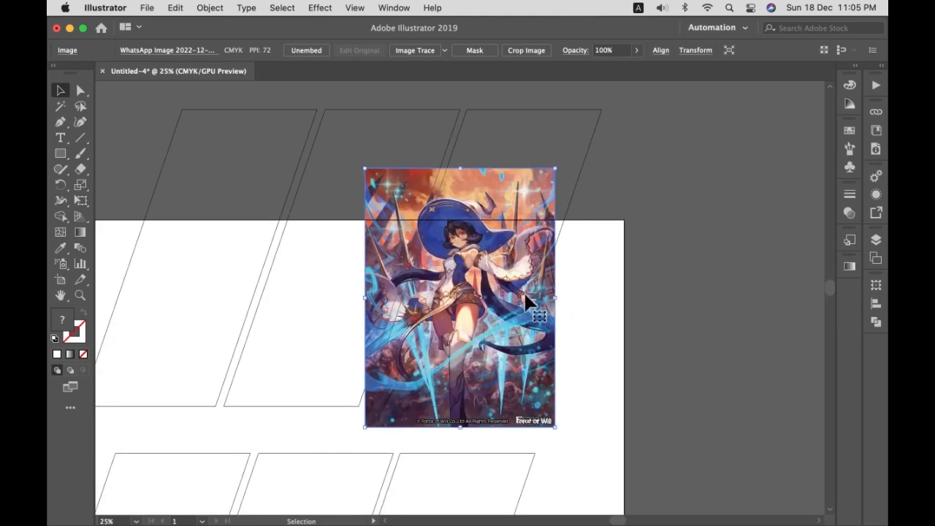
pyautogui.rightClick(519, 272)
pyautogui.moveTo(562, 394)
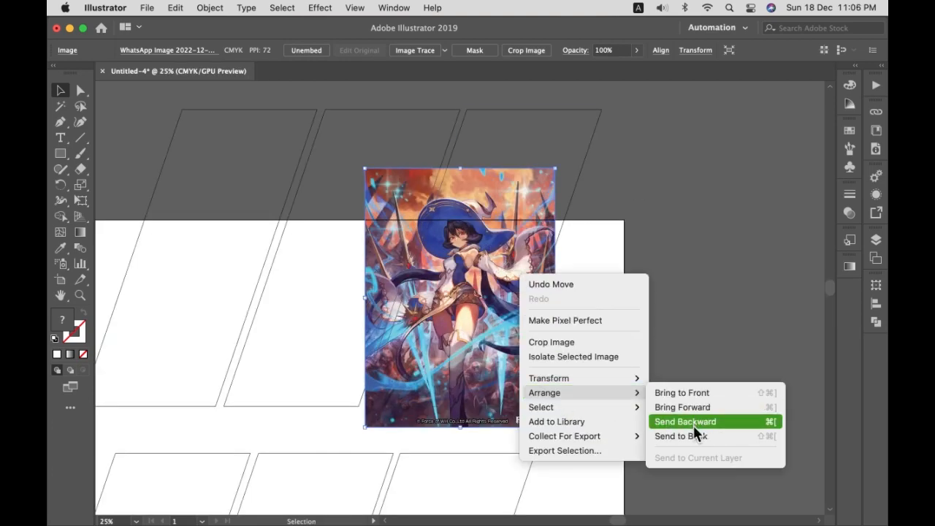
pyautogui.click(692, 436)
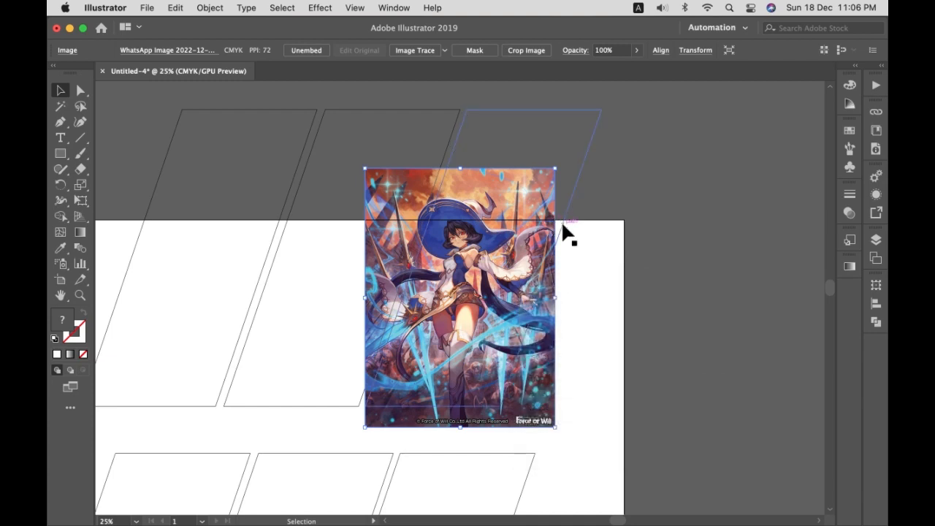
# - Make a clipping mask from the rightmost upper parallelogram and the witch image
pyautogui.keyDown('shift'); pyautogui.click(496, 294); pyautogui.keyUp('shift')
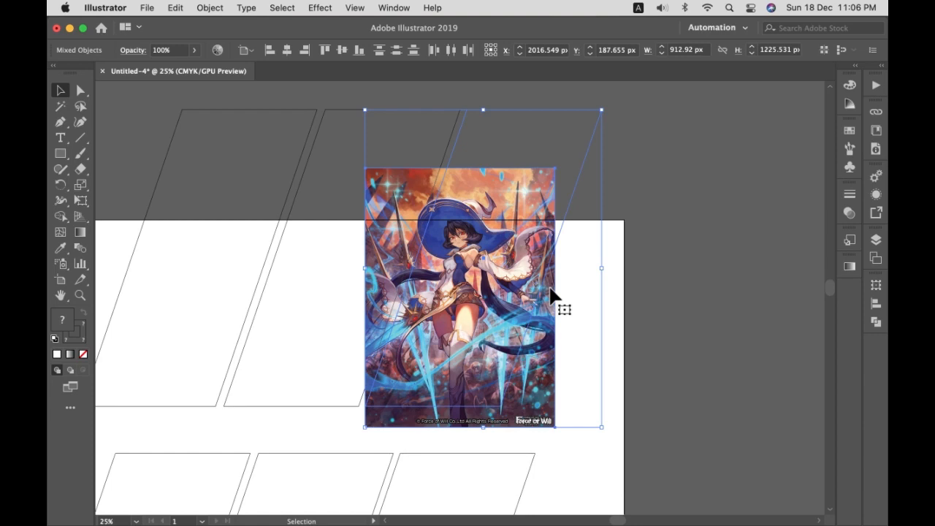
pyautogui.rightClick(512, 208)
pyautogui.click(539, 338)
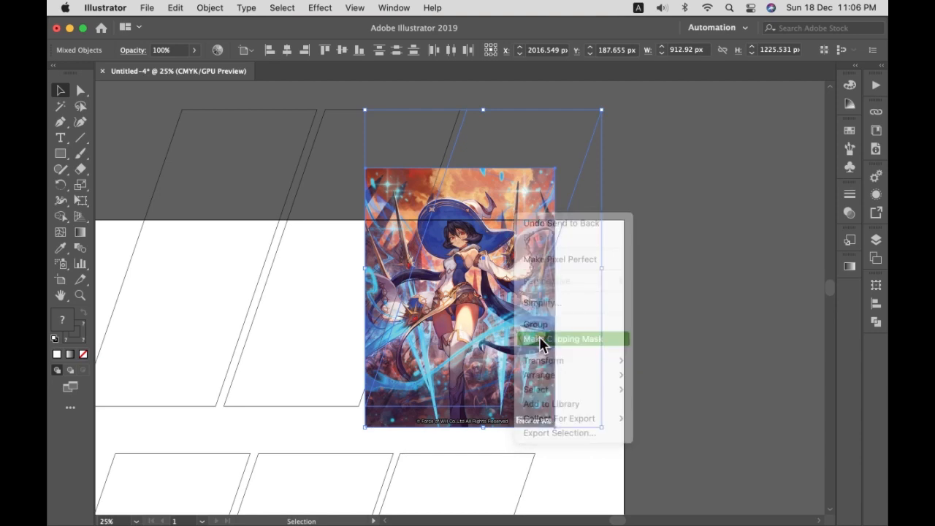
pyautogui.click(690, 300)
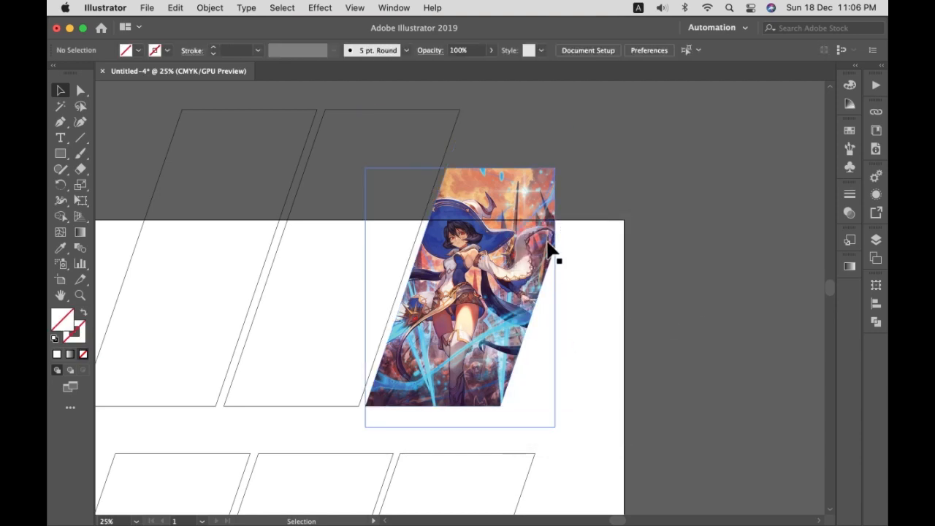
# - Try shifting the witch image slightly up and left inside its clipping mask, then undo the shift
pyautogui.press('a')
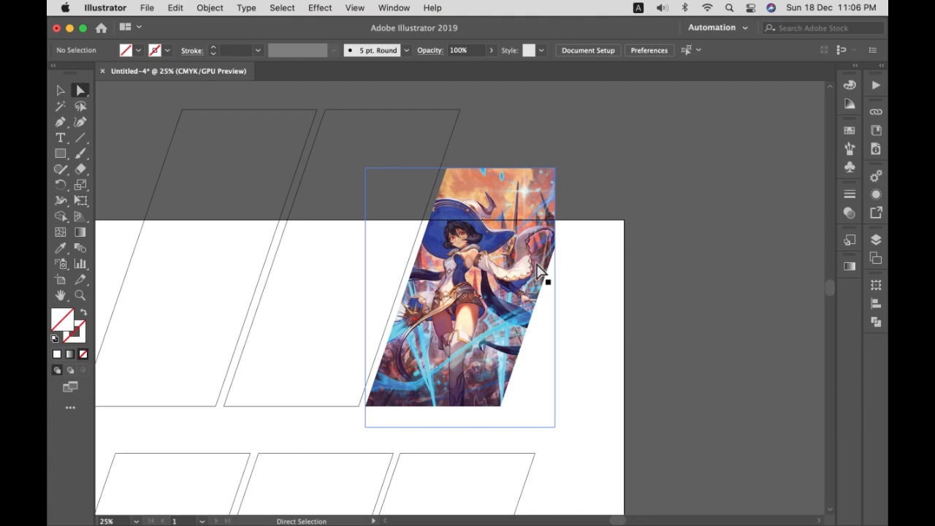
pyautogui.moveTo(552, 225); pyautogui.dragTo(531, 213)
pyautogui.click(592, 266)
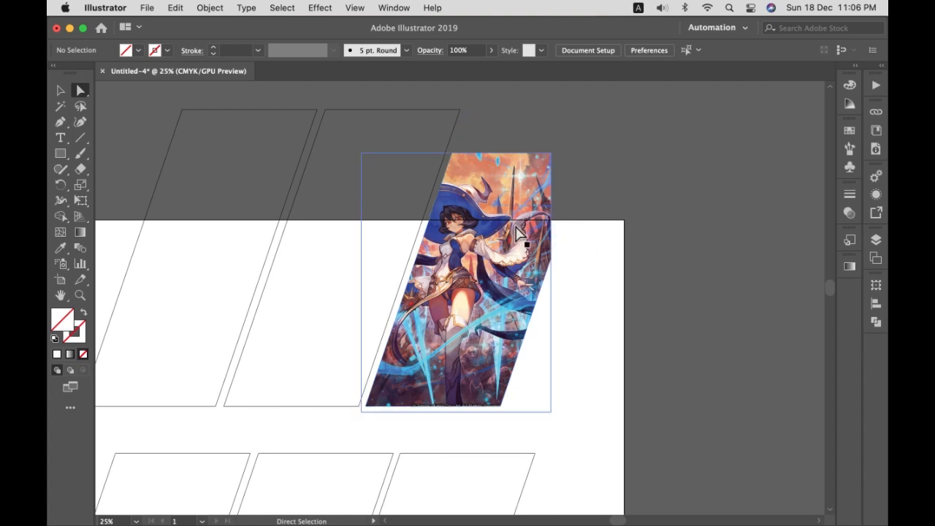
pyautogui.press('super+equal')
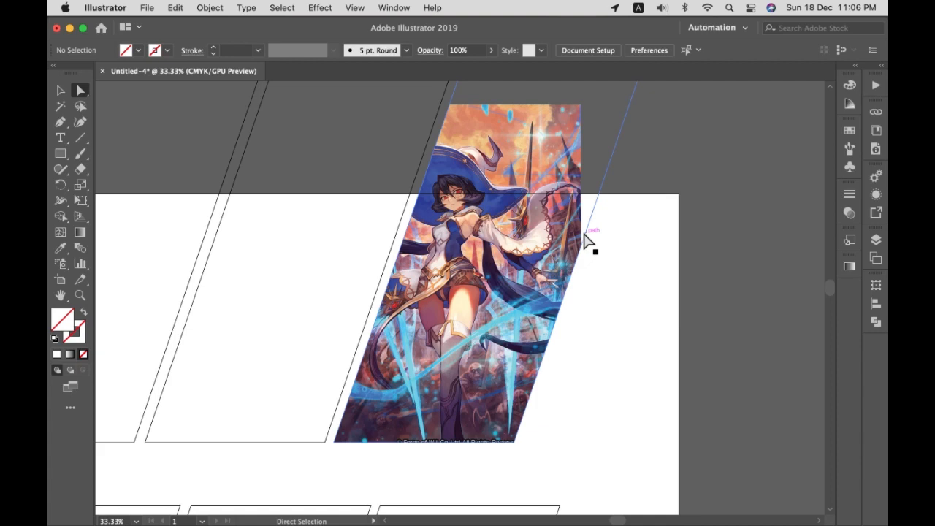
pyautogui.press('super+minus')
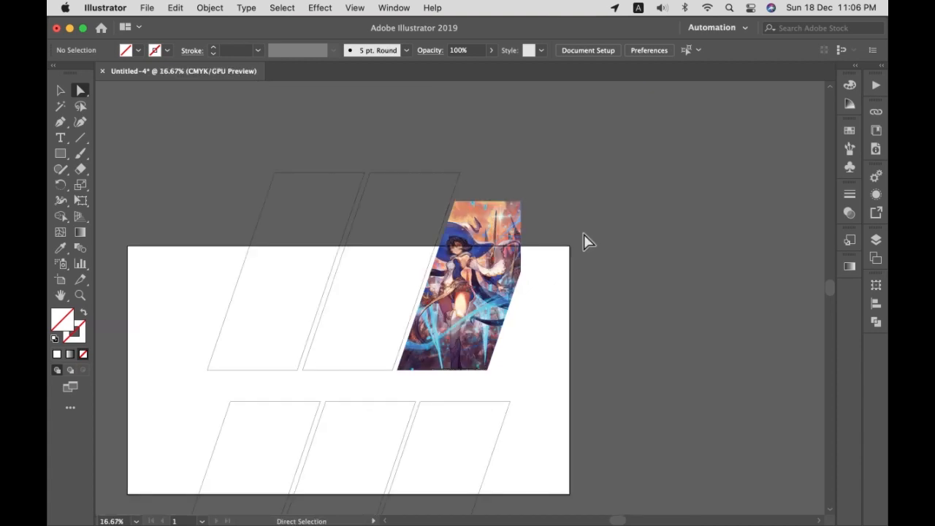
pyautogui.press('super+minus')
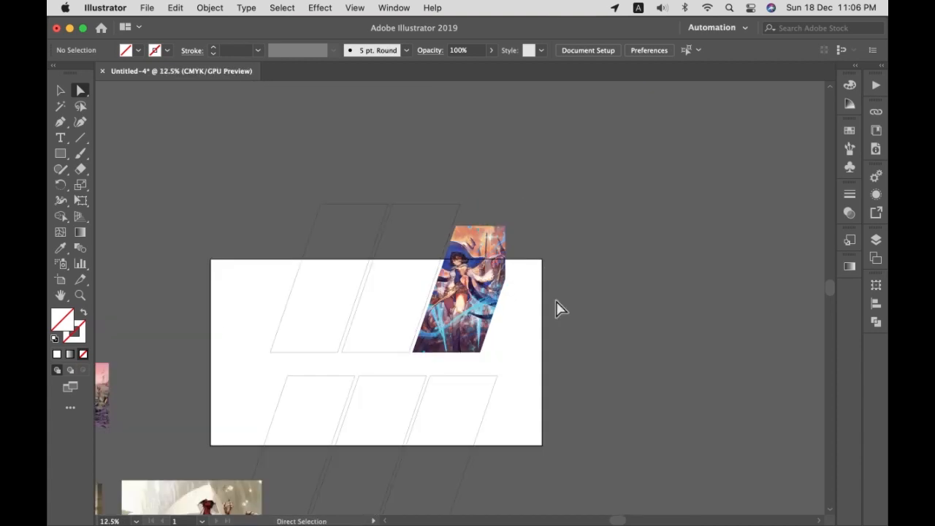
pyautogui.moveTo(541, 324); pyautogui.dragTo(604, 266)
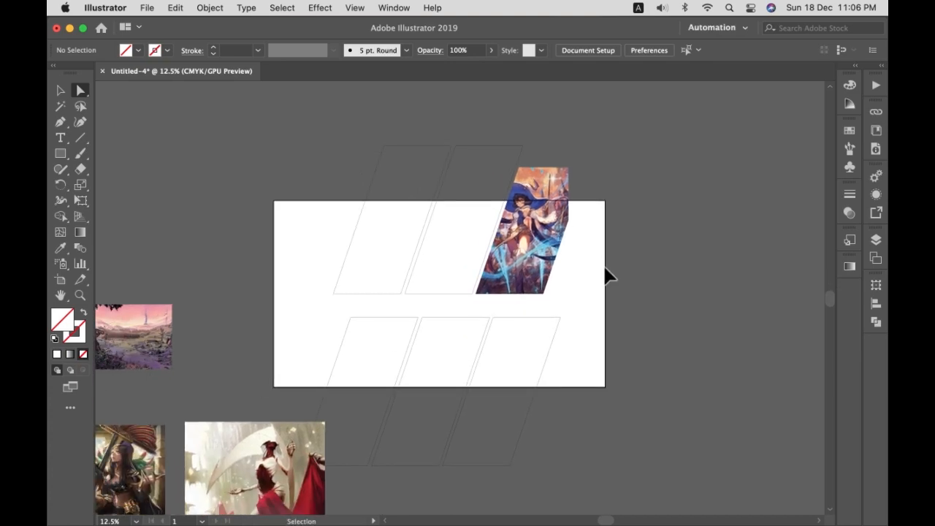
pyautogui.press('super+z')
# - Release the witch image's clipping mask and move the image off the artboard, beside its right edge
pyautogui.rightClick(546, 248)
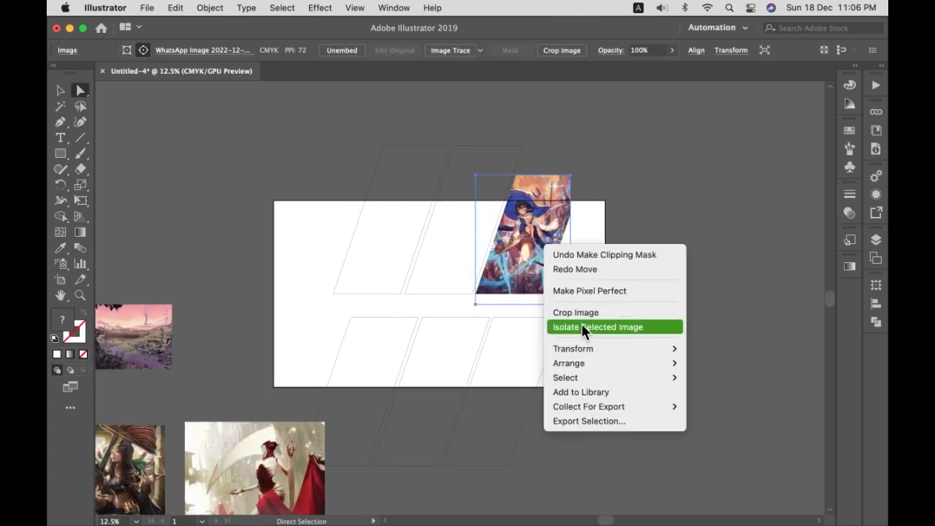
pyautogui.click(720, 306)
pyautogui.click(720, 306)
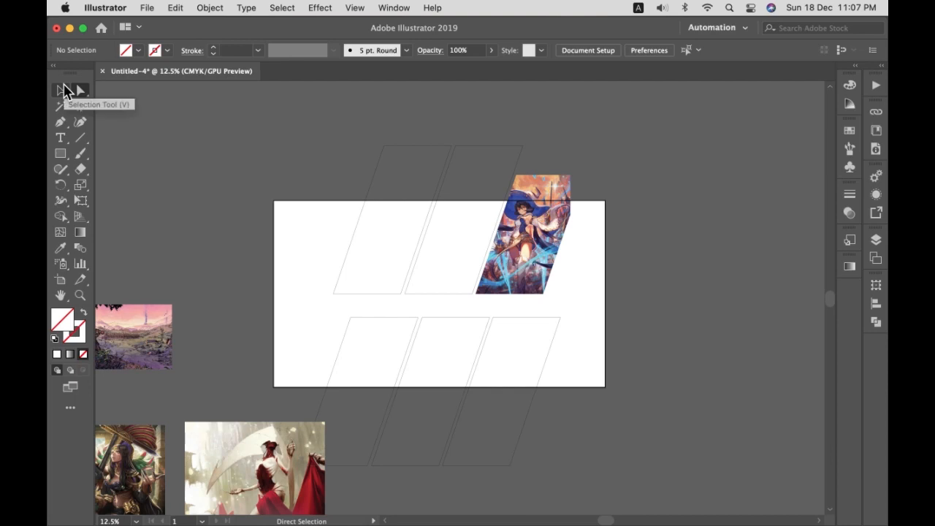
pyautogui.click(62, 91)
pyautogui.click(554, 244)
pyautogui.rightClick(554, 245)
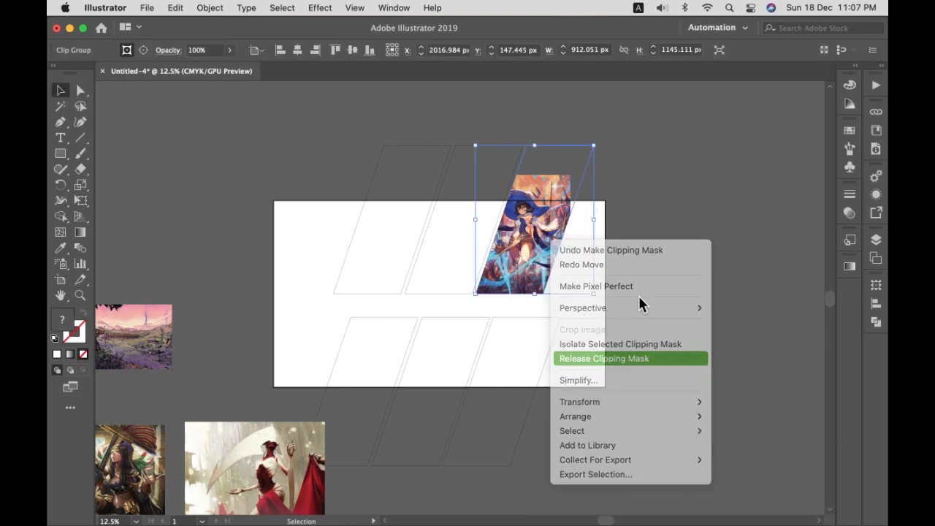
pyautogui.click(609, 358)
pyautogui.moveTo(581, 219); pyautogui.dragTo(720, 256)
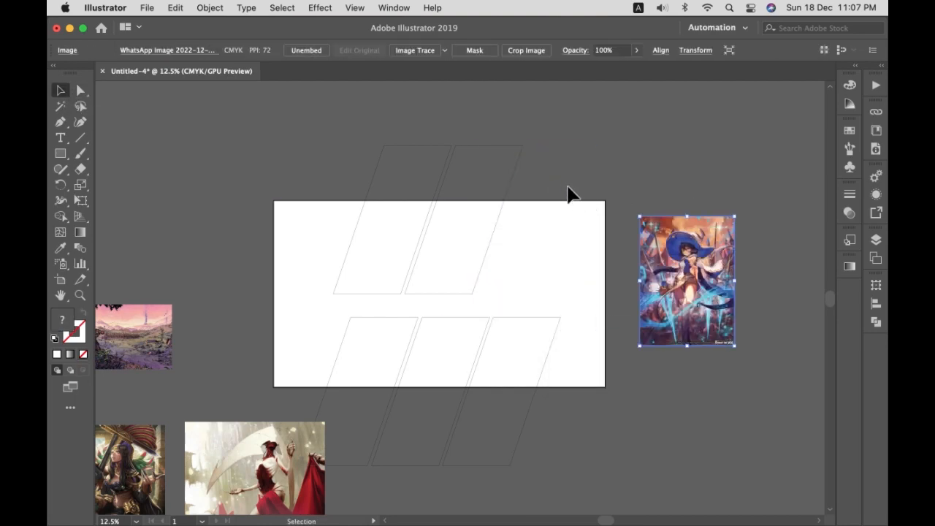
# - Give the released parallelogram the default white fill and black stroke, and delete all six parallelograms
pyautogui.click(577, 195)
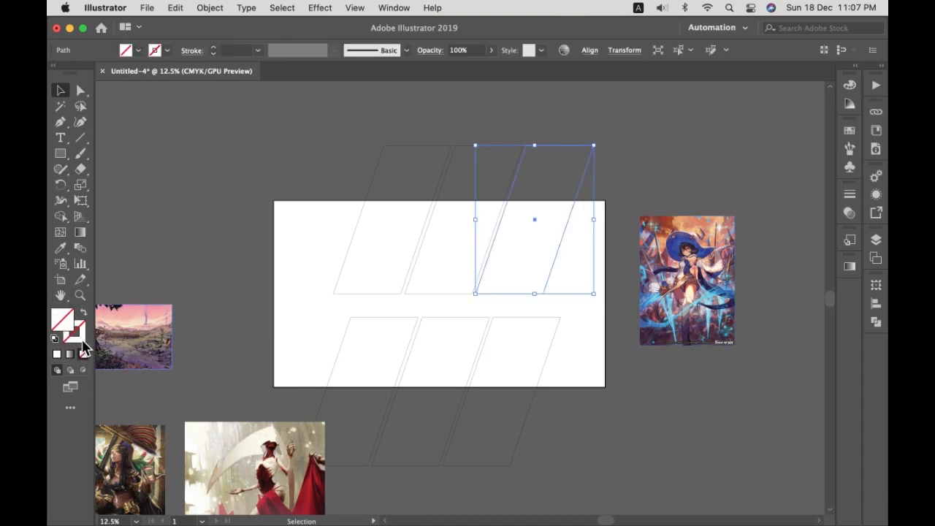
pyautogui.click(84, 355)
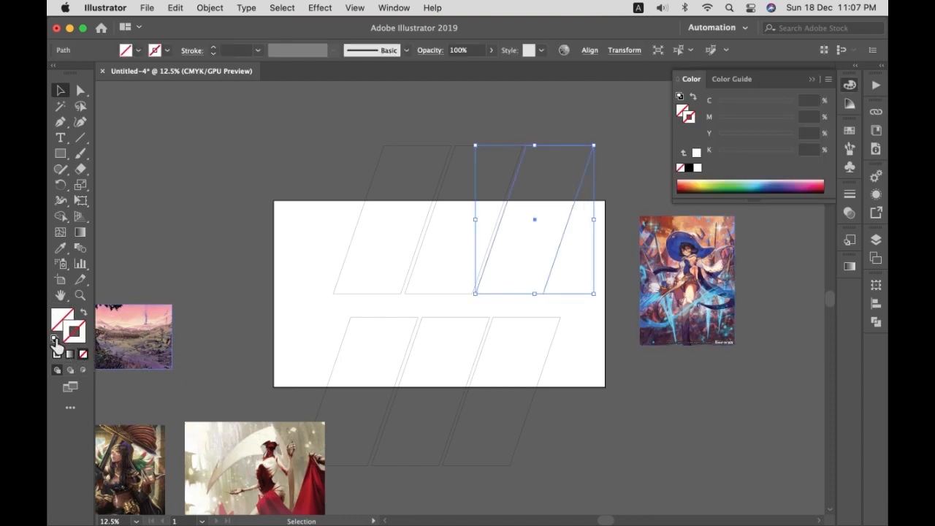
pyautogui.click(54, 338)
pyautogui.click(618, 185)
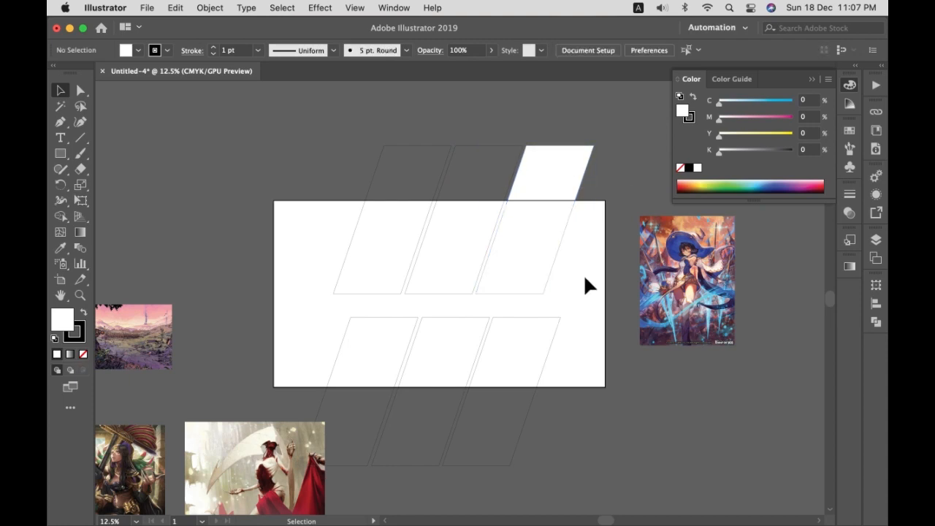
pyautogui.click(357, 349)
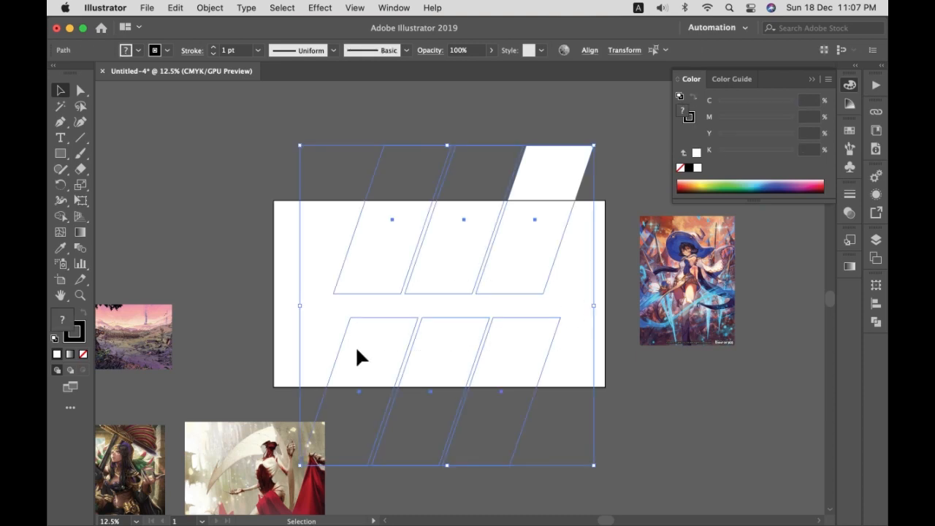
pyautogui.press('Delete')
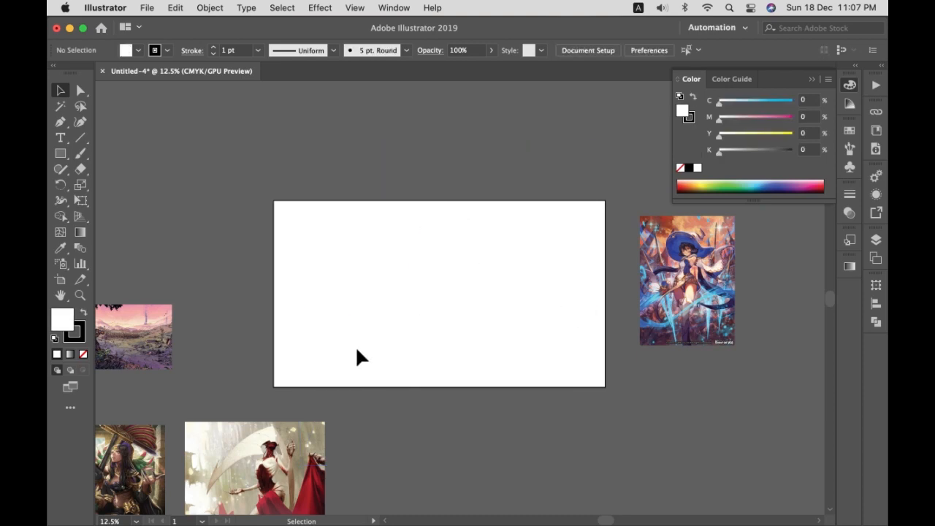
# - Draw a closed triangle with the Pen tool from the artboard's top-right corner, with one point below the artboard and one past its right edge
pyautogui.press('p')
pyautogui.click(604, 201)
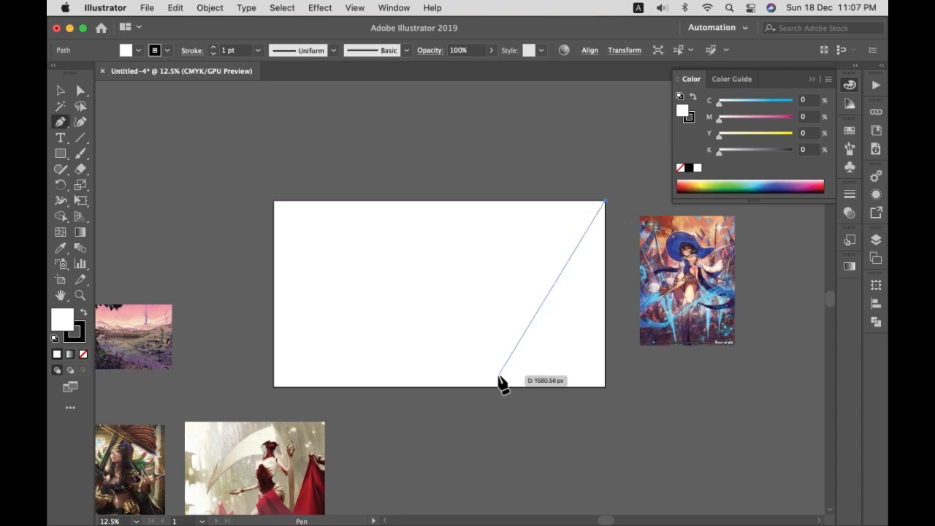
pyautogui.click(451, 421)
pyautogui.click(612, 336)
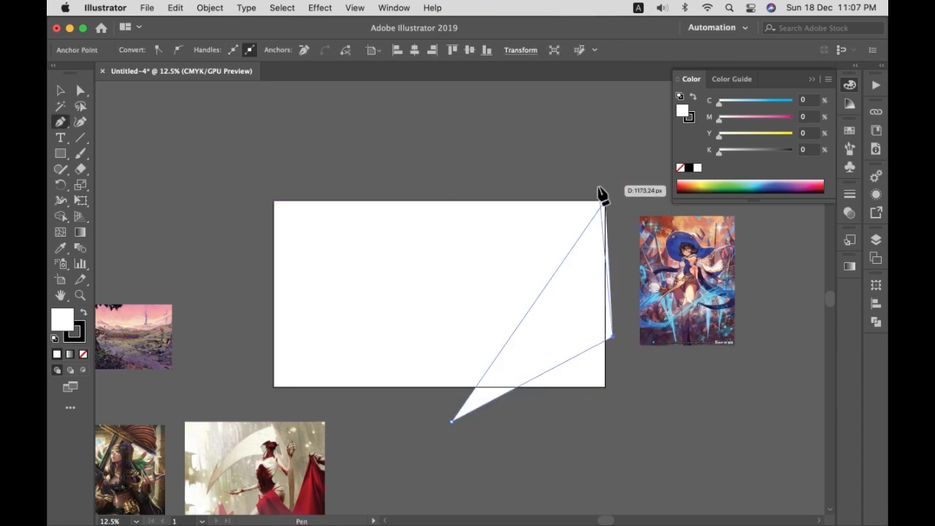
pyautogui.click(604, 201)
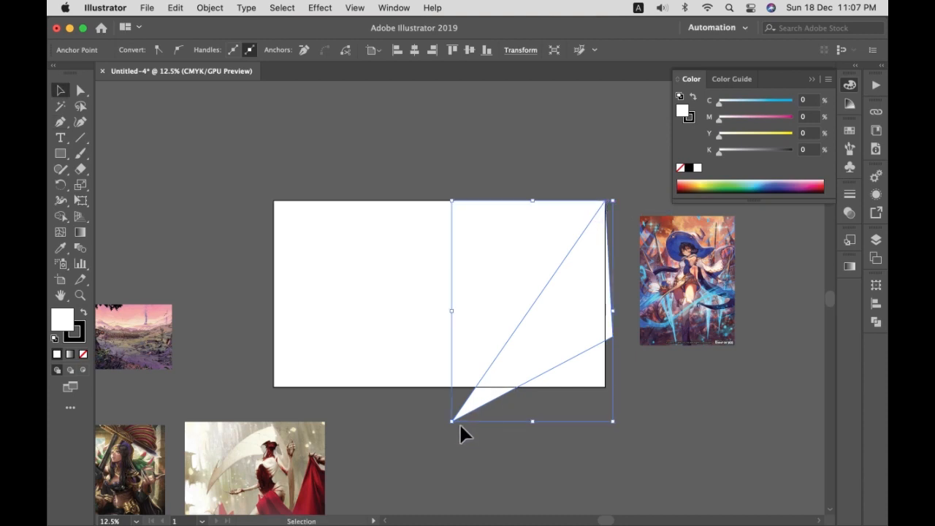
# - Move the triangle's lower-left point up inside the artboard, level with its lower-right point, to make the base horizontal
pyautogui.press('a')
pyautogui.moveTo(451, 421); pyautogui.dragTo(492, 349)
pyautogui.click(522, 367)
# - Draw a second closed triangle with the Pen tool, pointing downward from just above the artboard's top edge, left of the first triangle
pyautogui.press('p')
pyautogui.click(539, 192)
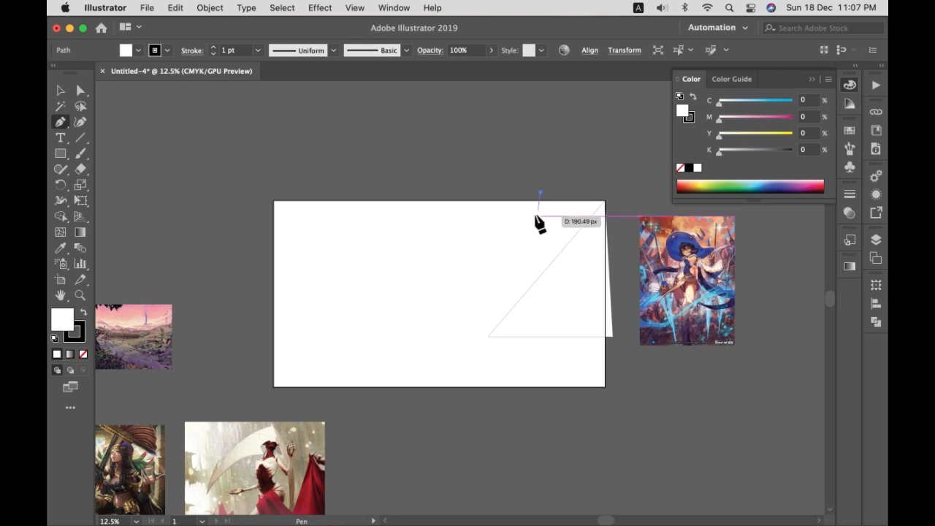
pyautogui.click(490, 290)
pyautogui.click(392, 190)
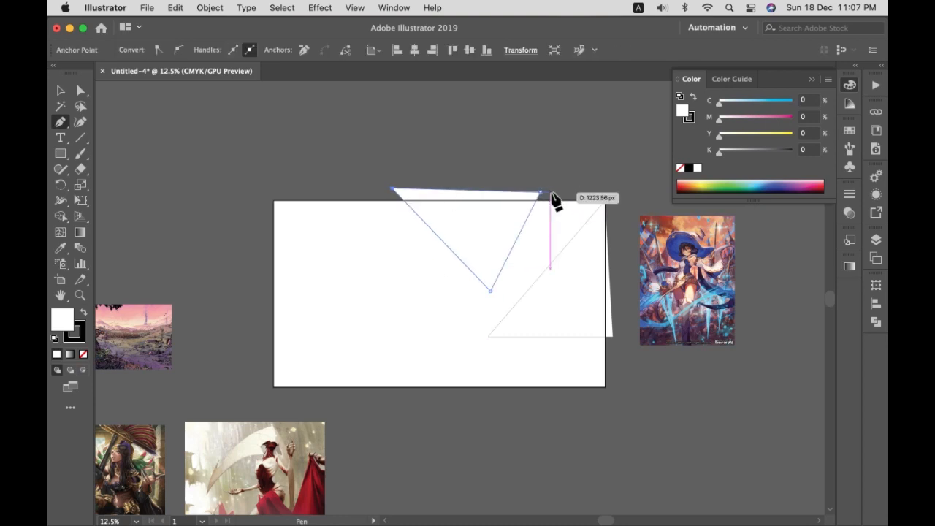
pyautogui.click(540, 193)
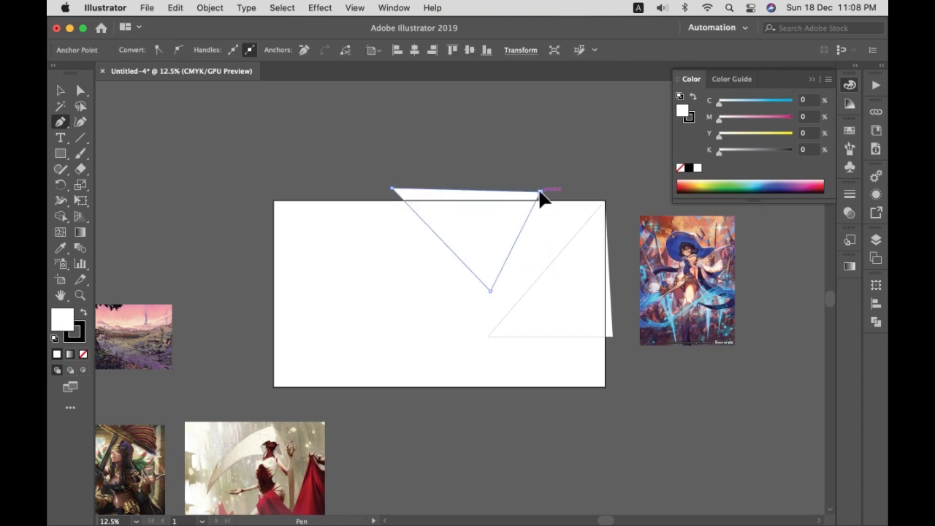
# - Draw a third closed triangle with the Pen tool inside the artboard, left of the top-edge triangle, with one corner pointing up
pyautogui.click(400, 216)
pyautogui.click(476, 294)
pyautogui.click(358, 328)
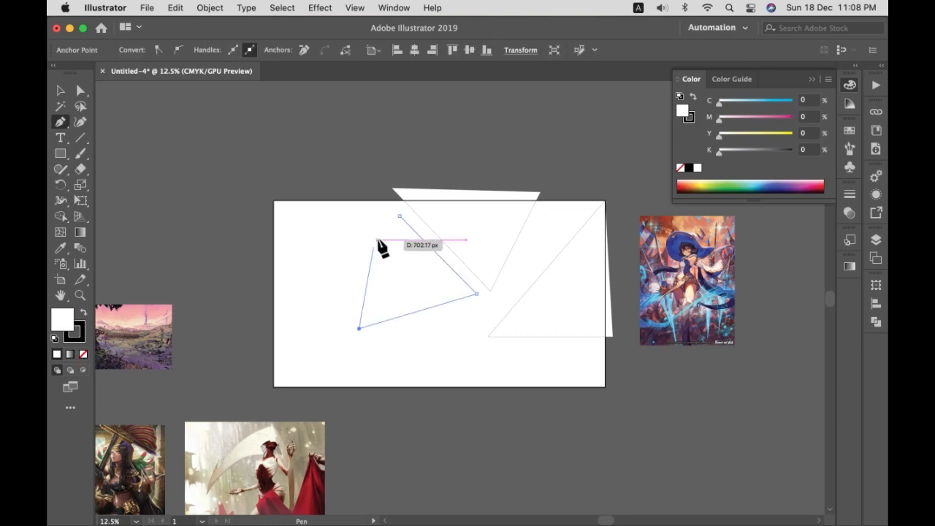
pyautogui.click(399, 216)
# - Draw a closed downward-pointing triangle with the Pen tool near the artboard's upper-left corner, reaching almost to its left edge
pyautogui.moveTo(390, 403); pyautogui.dragTo(426, 403)
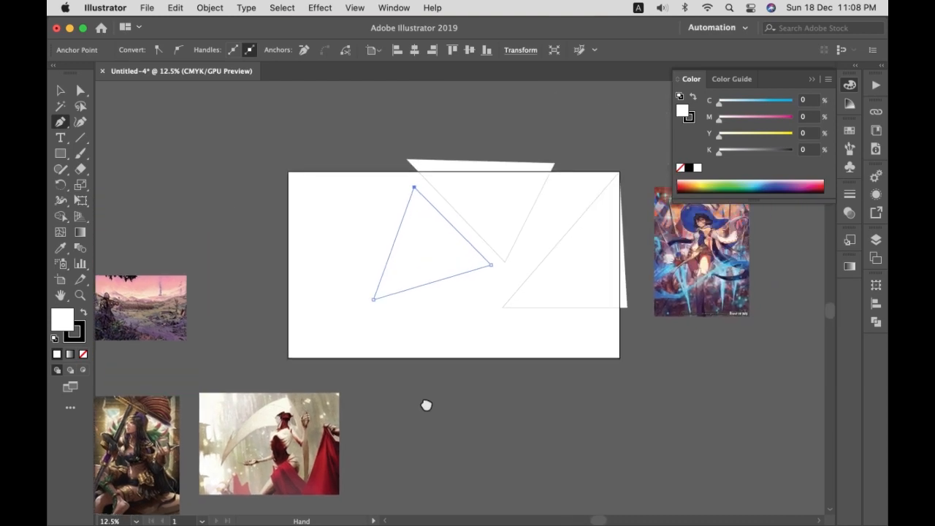
pyautogui.click(400, 187)
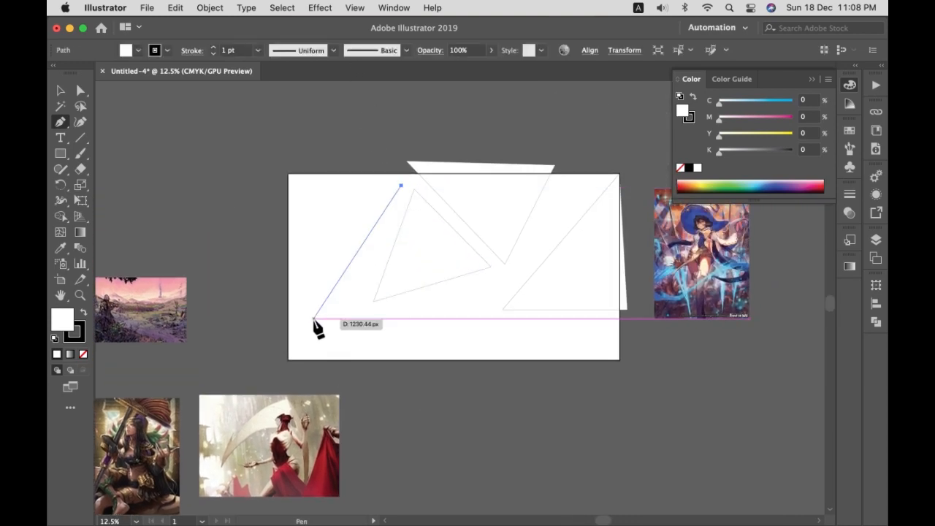
pyautogui.click(329, 331)
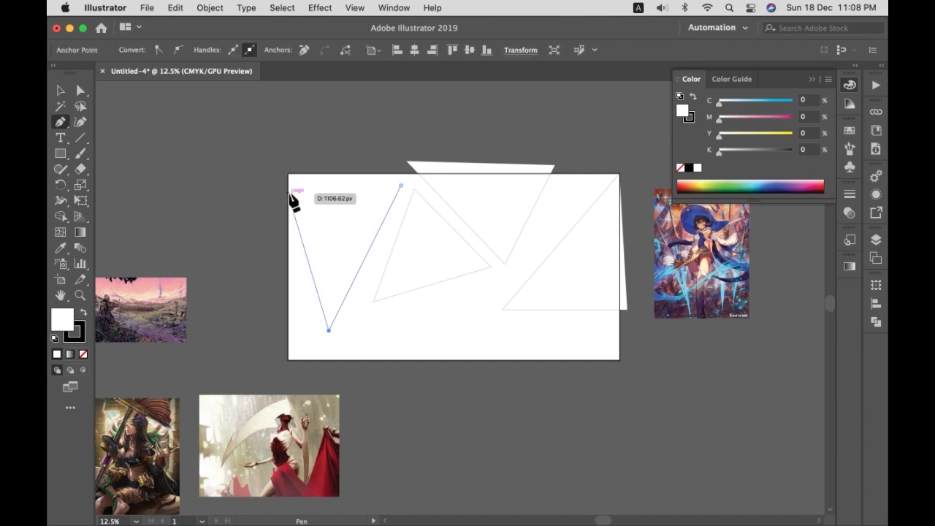
pyautogui.click(292, 189)
pyautogui.click(400, 186)
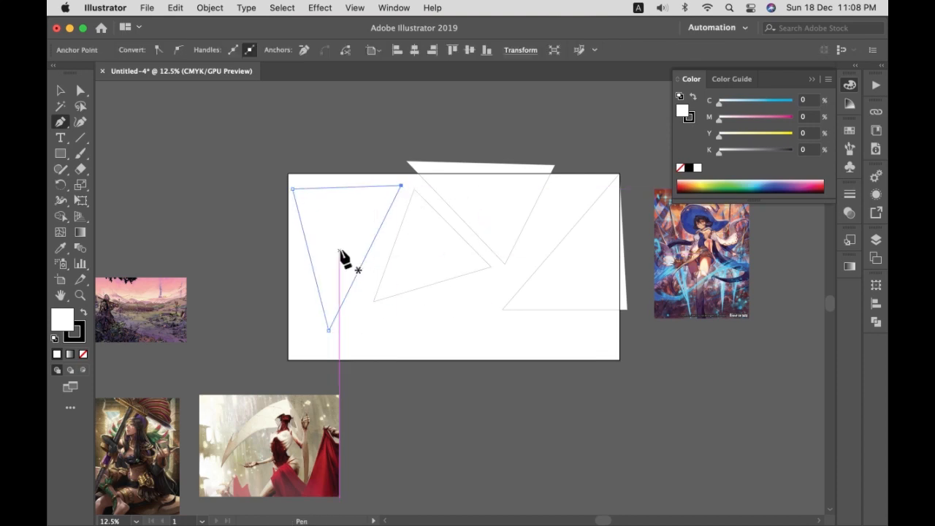
# - Draw a small closed triangle with the Pen tool below the left-hand triangles, its lowest point just past the artboard's bottom edge
pyautogui.click(346, 325)
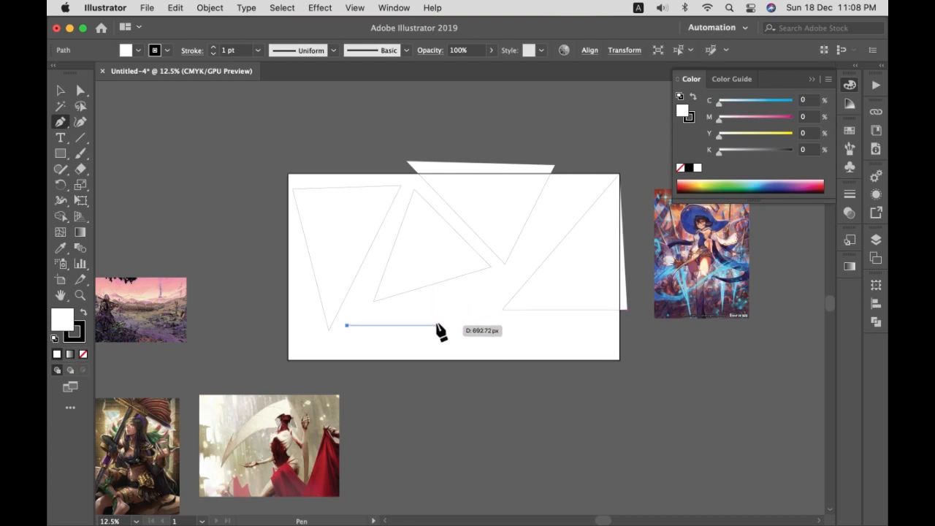
pyautogui.click(435, 319)
pyautogui.click(376, 371)
pyautogui.click(347, 326)
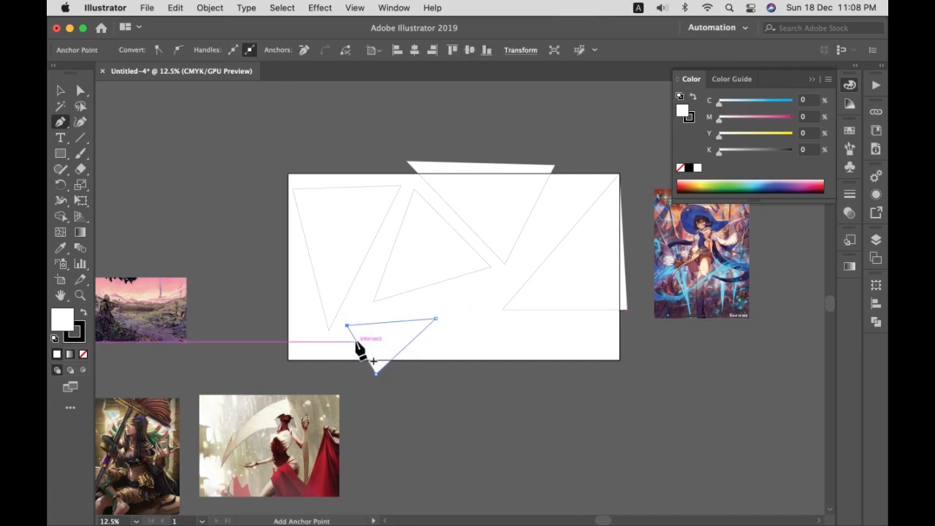
# - Shrink the leftmost triangle within the artboard and move the small lower triangle left beneath it
pyautogui.press('v')
pyautogui.click(331, 328)
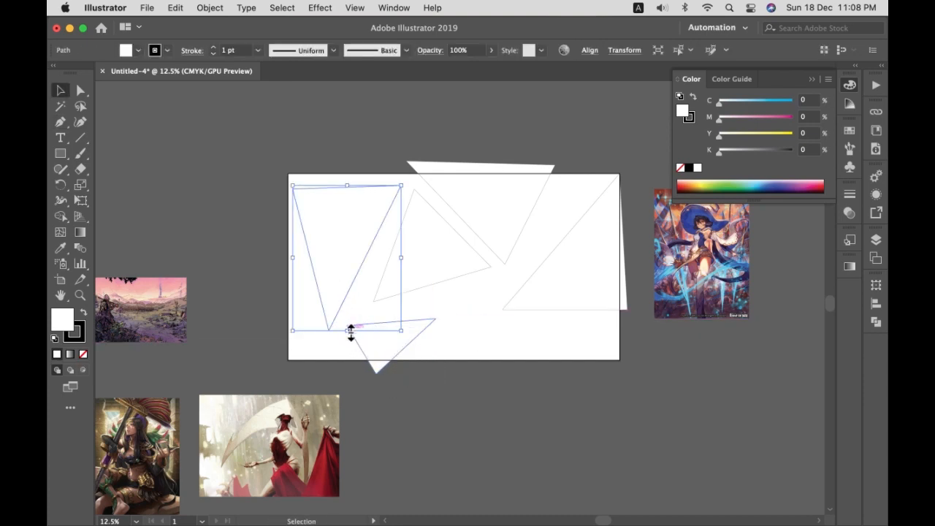
pyautogui.moveTo(350, 332); pyautogui.dragTo(350, 301)
pyautogui.moveTo(340, 258); pyautogui.dragTo(421, 258)
pyautogui.moveTo(391, 350); pyautogui.dragTo(345, 337)
# - Scale down the rightmost triangle so that it lies inside the artboard's right edge
pyautogui.hscroll(5, 453, 380)
pyautogui.click(469, 281)
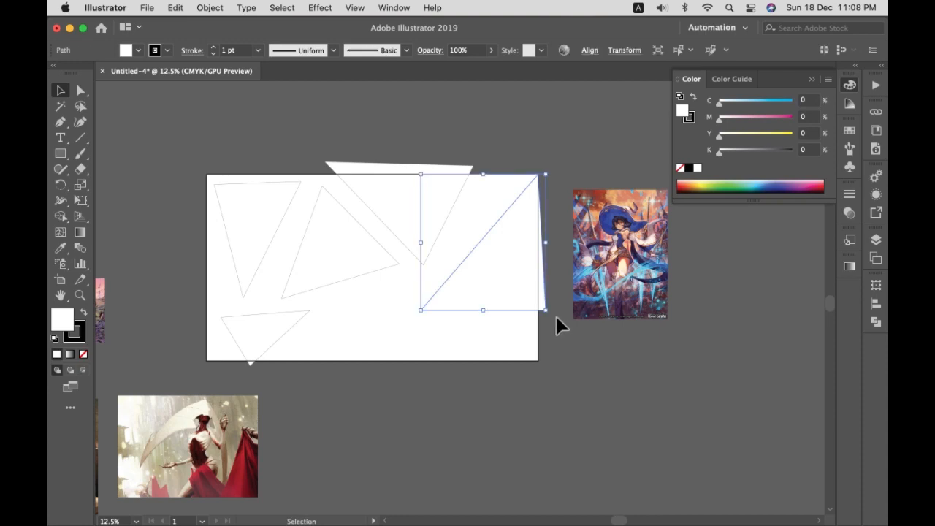
pyautogui.moveTo(555, 319); pyautogui.dragTo(531, 302)
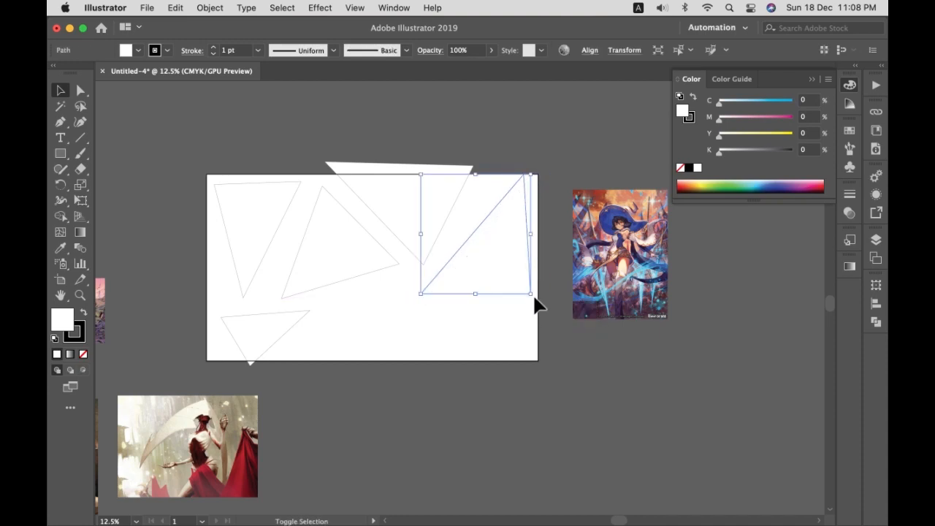
pyautogui.click(486, 339)
# - Draw a wide closed triangle with the Pen tool crossing the artboard's bottom edge below the rightmost triangle, and move it up slightly
pyautogui.press('p')
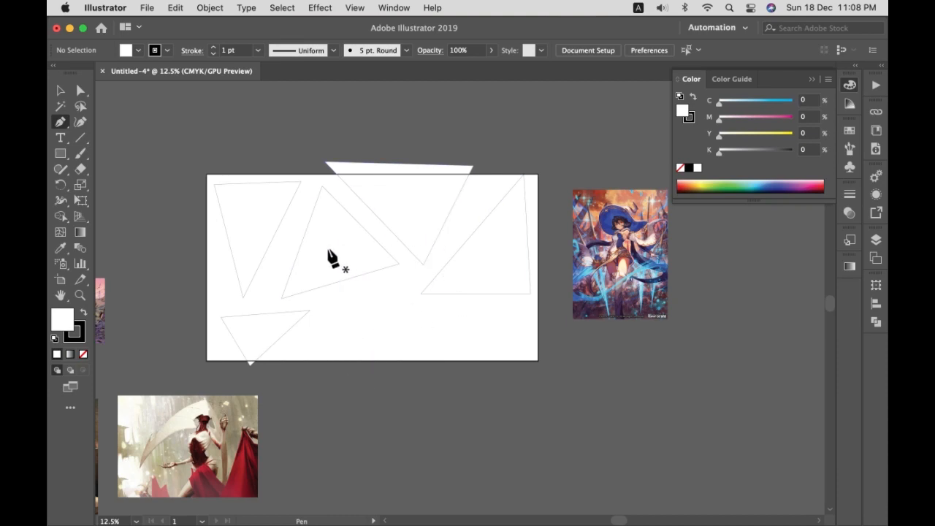
pyautogui.click(356, 342)
pyautogui.click(495, 310)
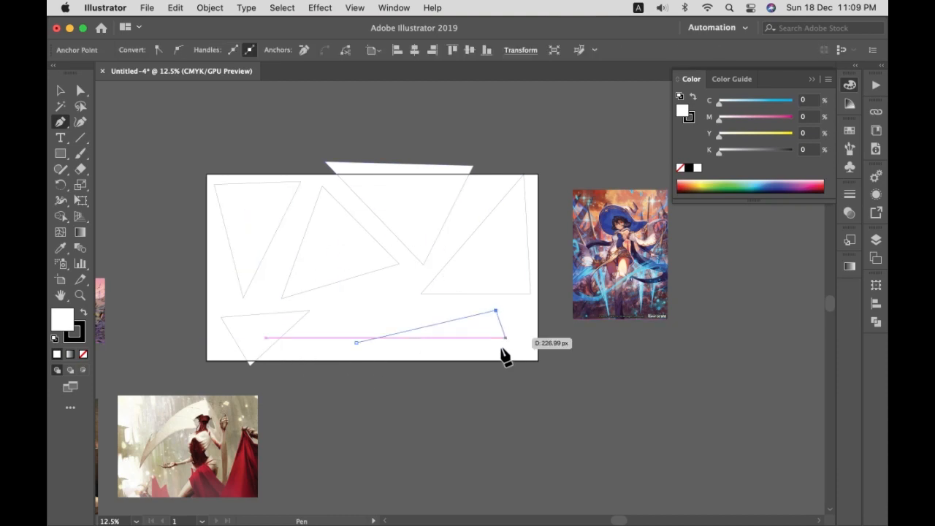
pyautogui.click(442, 374)
pyautogui.click(356, 341)
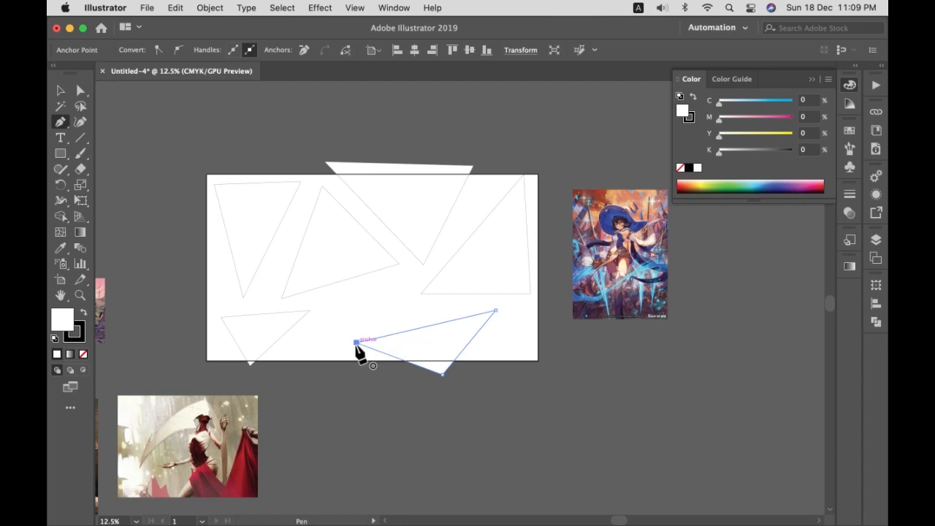
pyautogui.press('v')
pyautogui.moveTo(430, 341); pyautogui.dragTo(432, 331)
pyautogui.click(530, 396)
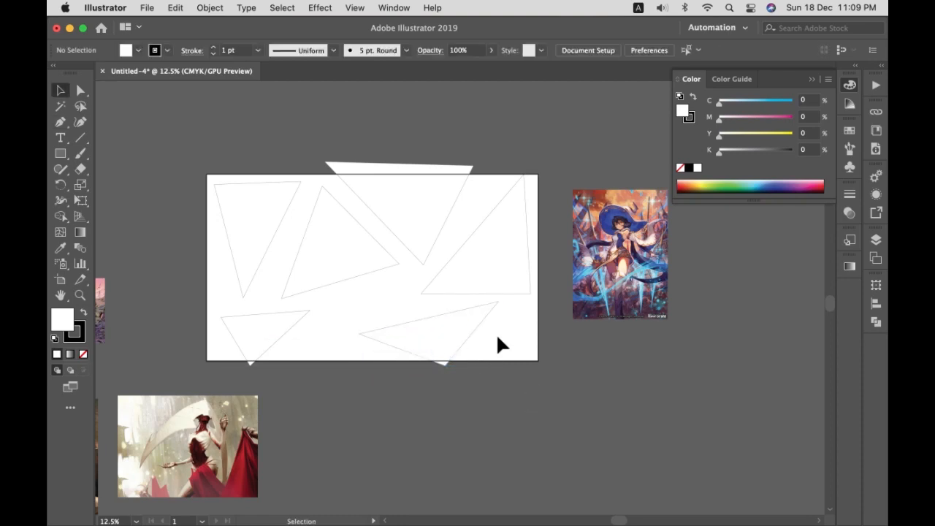
# - Reposition the rightmost triangle slightly higher, with its top corner just above the artboard's top edge
pyautogui.click(505, 263)
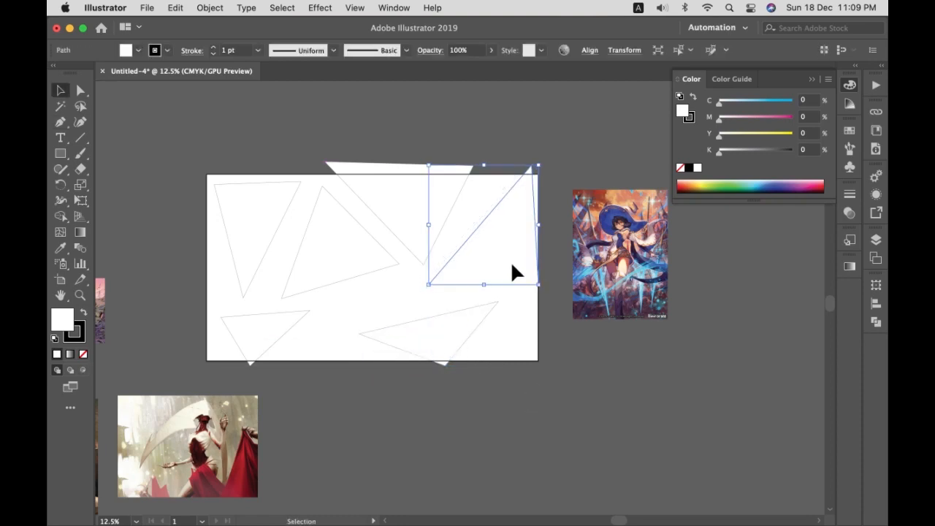
pyautogui.click(517, 336)
pyautogui.moveTo(524, 267); pyautogui.dragTo(515, 273)
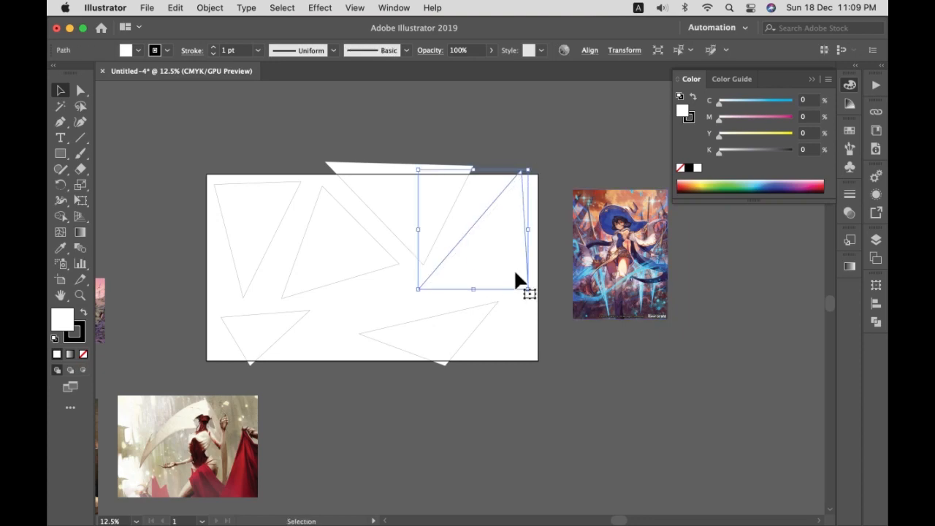
# - Place the blue-hatted witch image behind the rightmost triangle and clip it to that triangle with a clipping mask
pyautogui.moveTo(597, 299); pyautogui.dragTo(493, 265)
pyautogui.keyDown('shift'); pyautogui.click(492, 277); pyautogui.keyUp('shift')
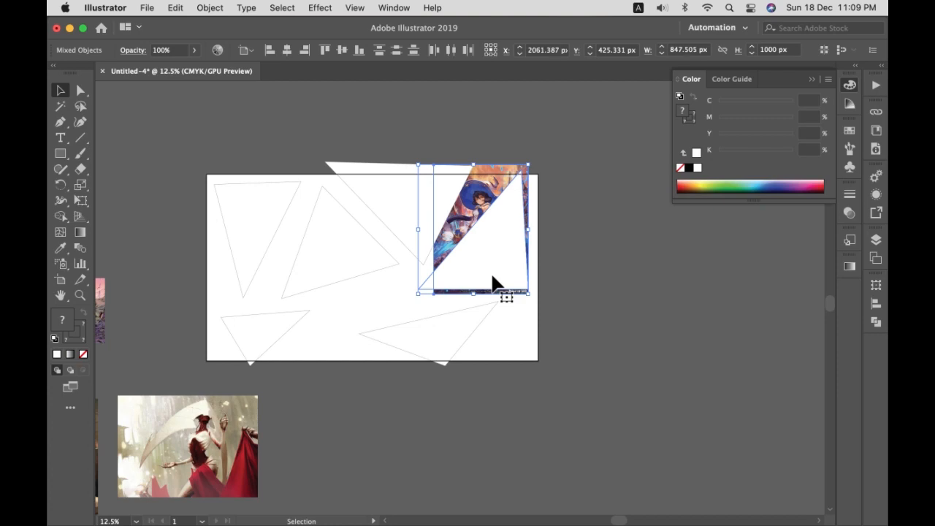
pyautogui.press('super+7')
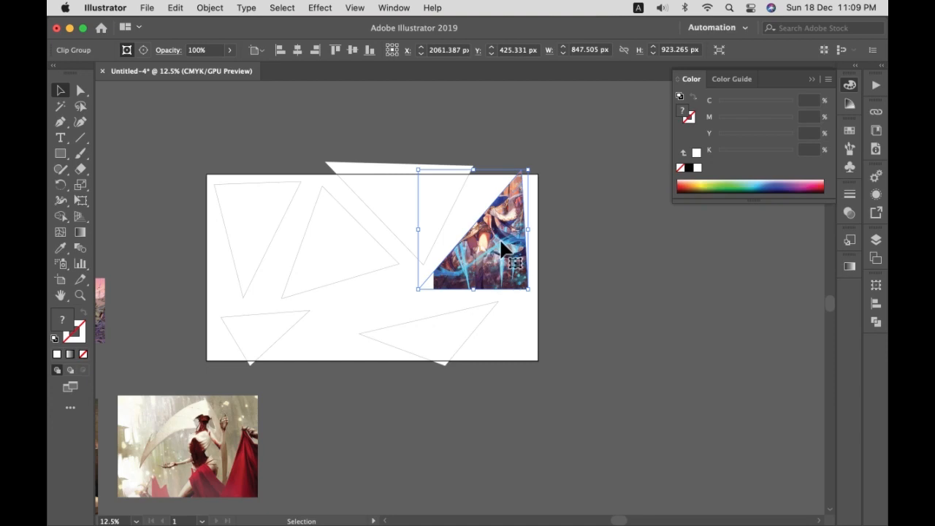
pyautogui.click(557, 296)
# - Enlarge the witch image inside its clipping mask and reposition it to fill the whole triangle
pyautogui.click(81, 91)
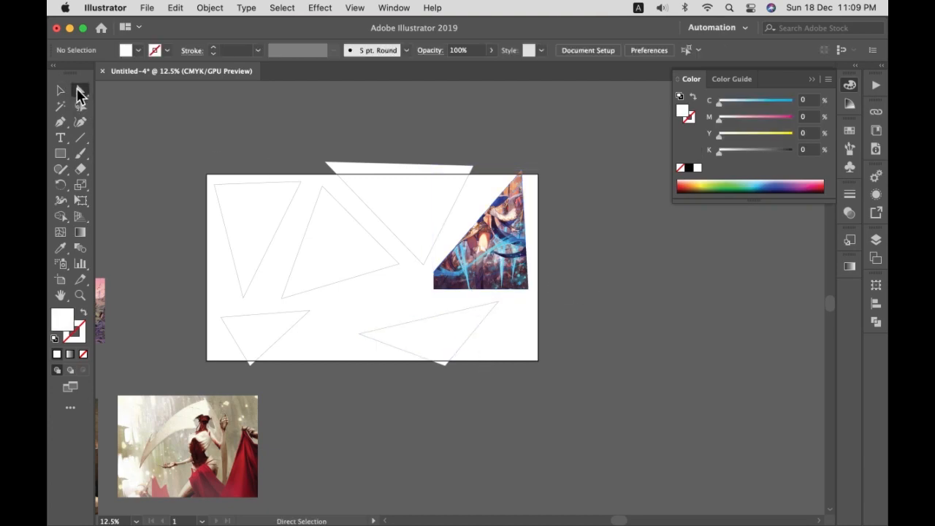
pyautogui.click(488, 262)
pyautogui.moveTo(487, 261); pyautogui.dragTo(495, 264)
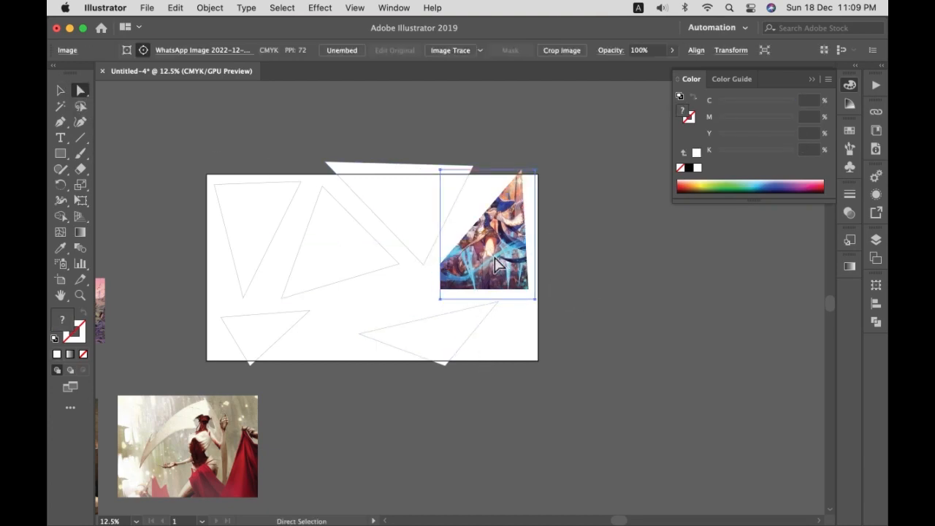
pyautogui.press('v')
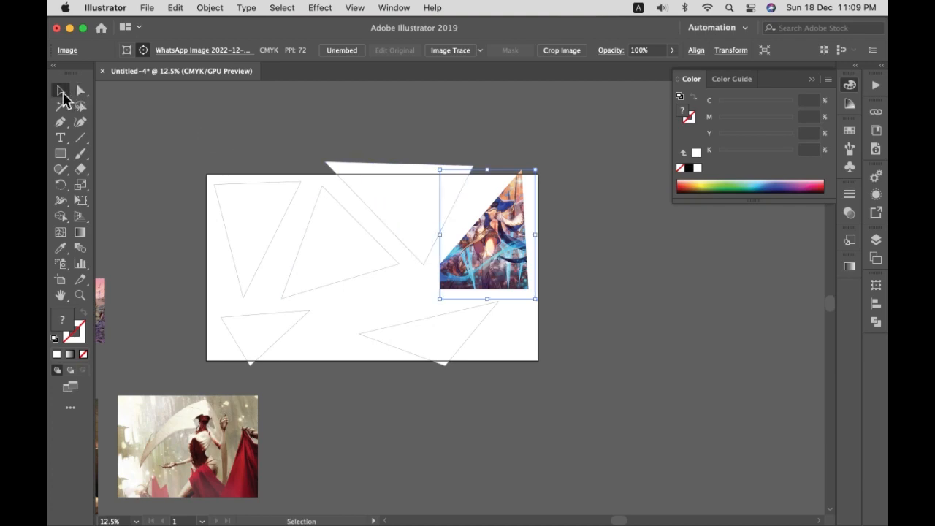
pyautogui.moveTo(440, 169); pyautogui.dragTo(413, 152)
pyautogui.moveTo(515, 253); pyautogui.dragTo(494, 240)
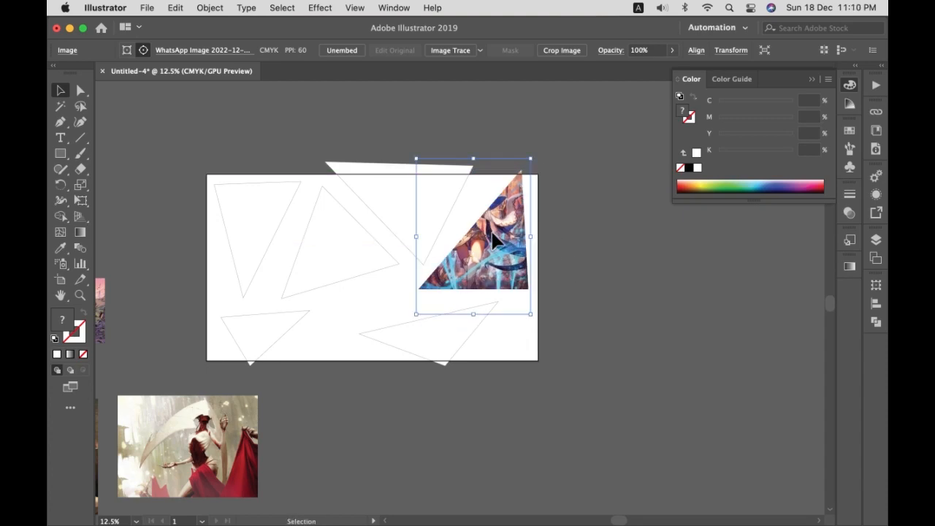
# - Release the clipping mask on the witch image in the rightmost triangle
pyautogui.click(82, 92)
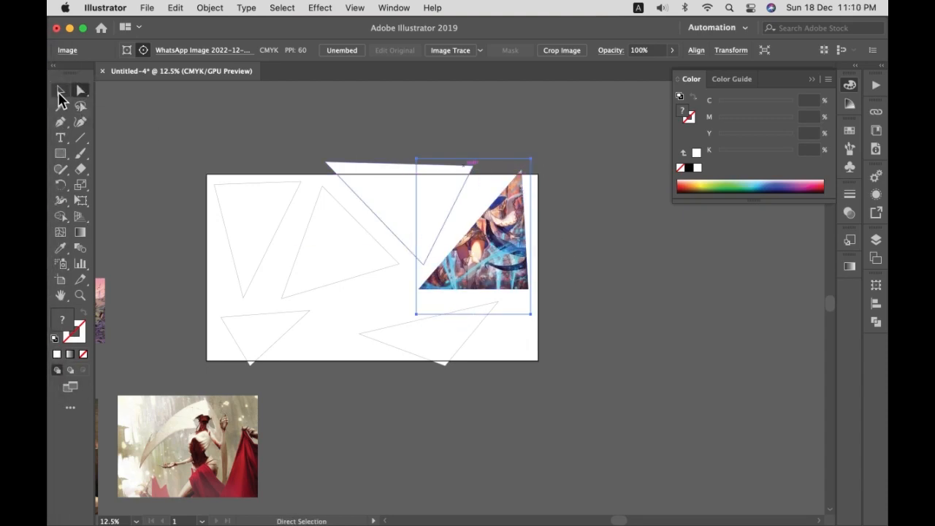
pyautogui.click(60, 90)
pyautogui.click(502, 259)
pyautogui.rightClick(502, 260)
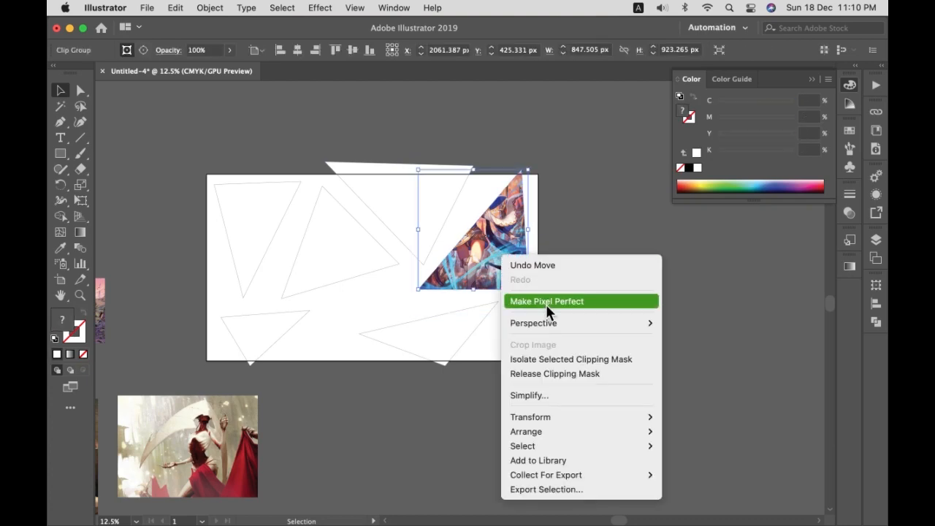
pyautogui.click(568, 374)
# - Move the witch image behind the leftmost triangle and clip it to that triangle with a clipping mask
pyautogui.moveTo(475, 162); pyautogui.dragTo(256, 182)
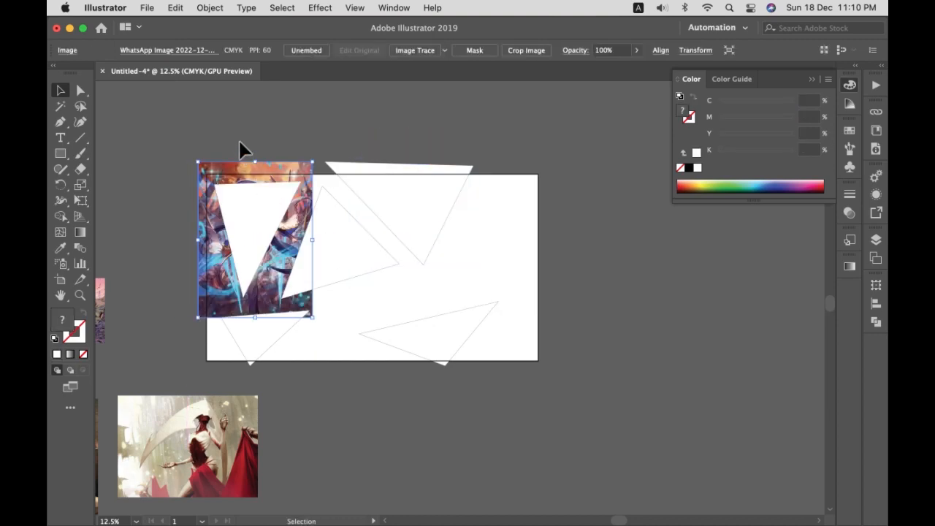
pyautogui.keyDown('shift'); pyautogui.click(249, 221); pyautogui.keyUp('shift')
pyautogui.press('super+7')
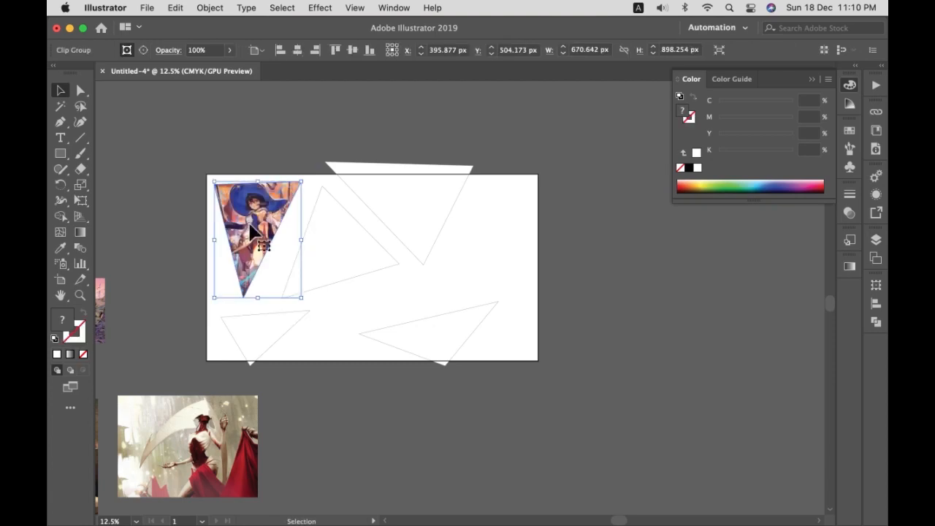
pyautogui.click(307, 211)
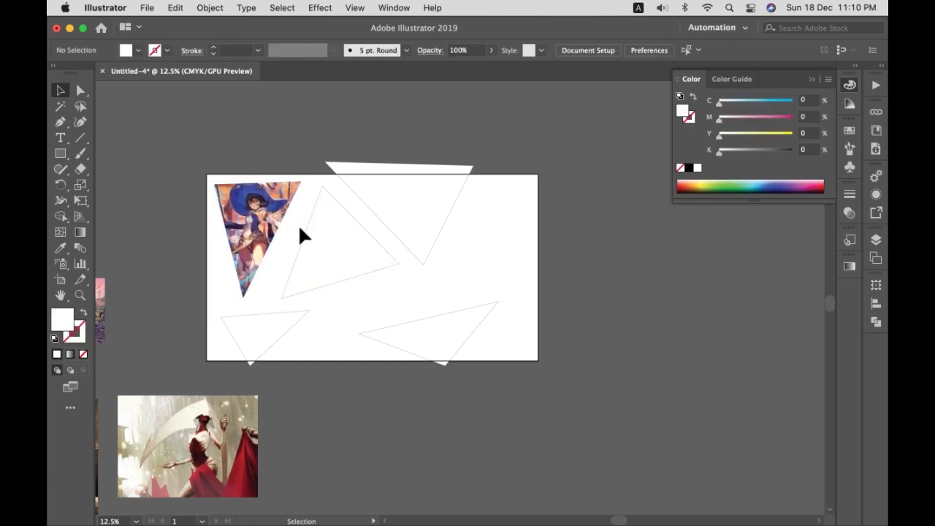
# - Clip the red-dressed scythe image to the top-edge triangle, and move the clipped panel down and right into the artboard
pyautogui.moveTo(223, 456); pyautogui.dragTo(433, 207)
pyautogui.moveTo(400, 252); pyautogui.dragTo(404, 266)
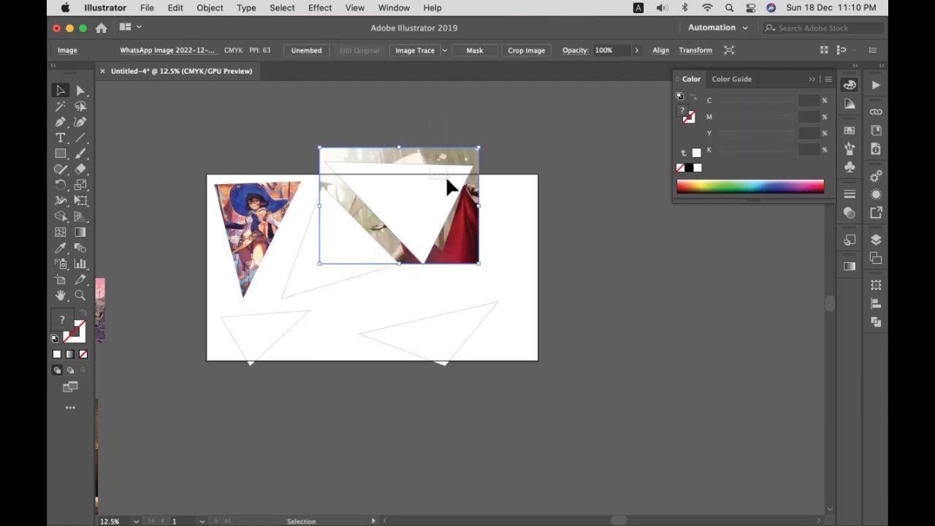
pyautogui.keyDown('shift'); pyautogui.click(447, 180); pyautogui.keyUp('shift')
pyautogui.press('super+7')
pyautogui.moveTo(445, 195); pyautogui.dragTo(480, 244)
# - Shrink the unfilled rightmost triangle and rotate it counterclockwise so its long side runs alongside the scythe panel
pyautogui.click(510, 219)
pyautogui.moveTo(536, 299); pyautogui.dragTo(527, 290)
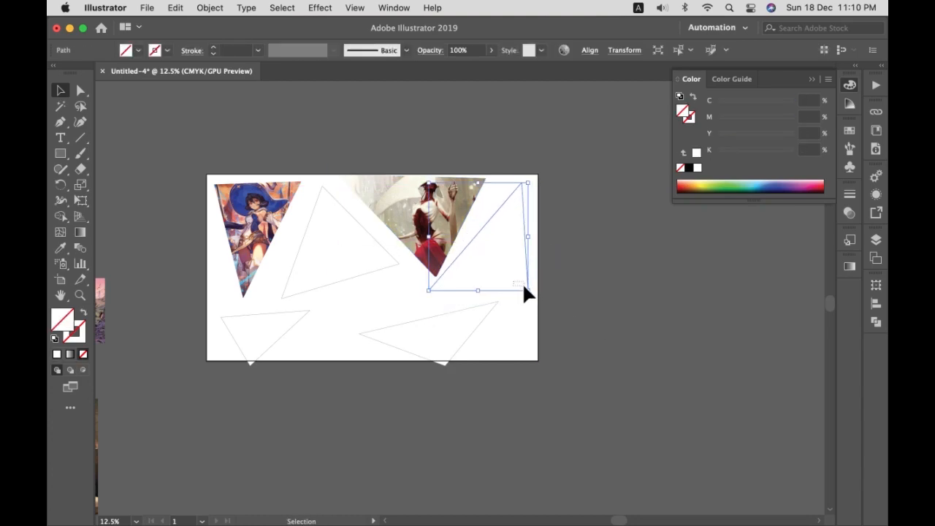
pyautogui.moveTo(530, 178); pyautogui.dragTo(510, 202)
pyautogui.click(552, 225)
pyautogui.click(525, 255)
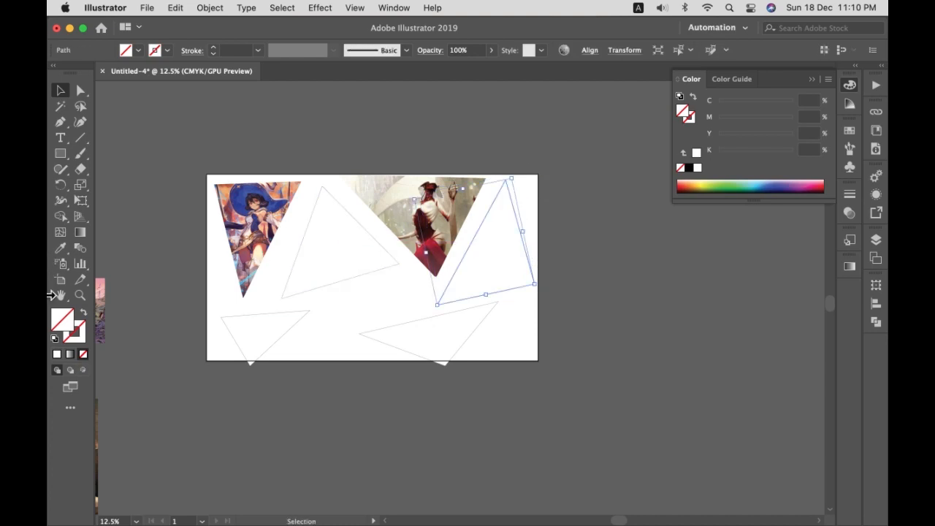
# - Give the rightmost triangle the default white fill and black stroke, and deselect it
pyautogui.click(53, 340)
pyautogui.click(385, 390)
# - Place the dark-haired woman portrait behind the rightmost triangle and clip it to that triangle with a clipping mask
pyautogui.hscroll(-5, 208, 322)
pyautogui.scroll(-2, 208, 322)
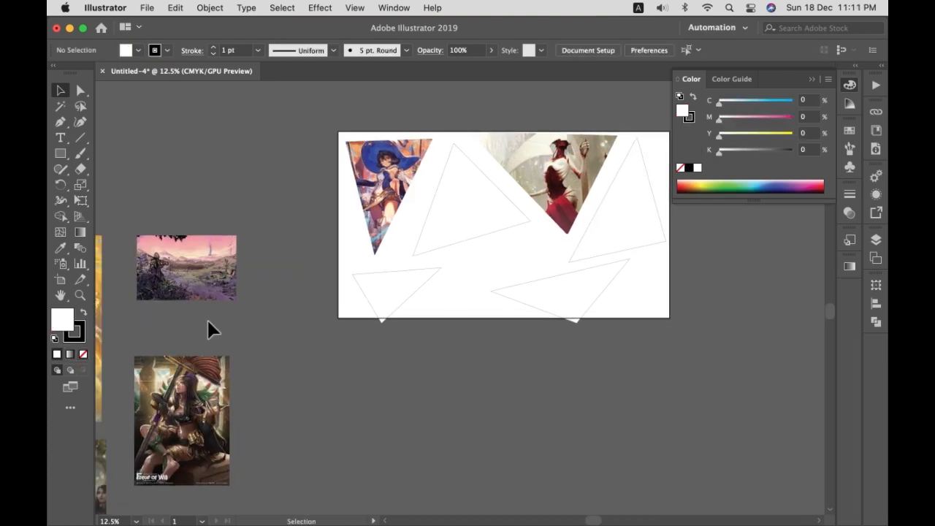
pyautogui.moveTo(183, 425); pyautogui.dragTo(618, 202)
pyautogui.keyDown('shift'); pyautogui.click(629, 252); pyautogui.keyUp('shift')
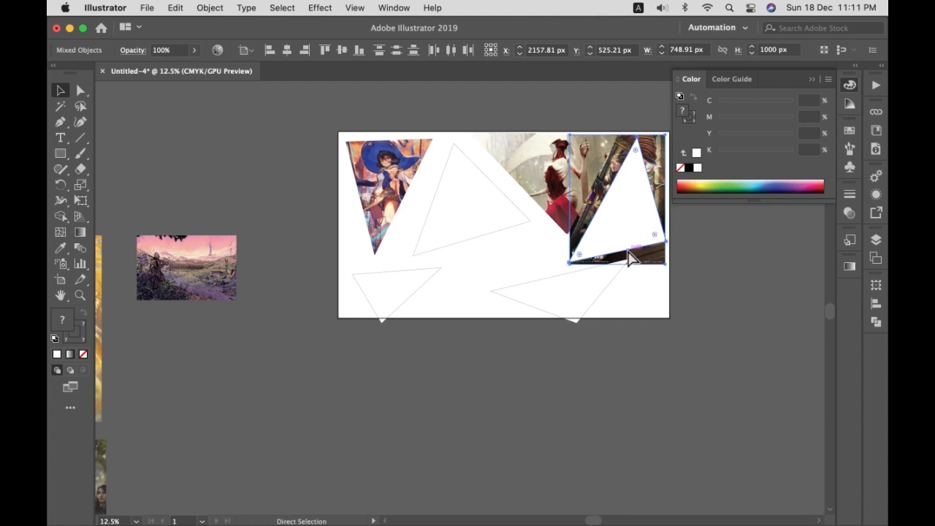
pyautogui.press('super+7')
# - Enlarge the dark-haired woman image inside its clipping mask and move it down so her face sits within the triangle
pyautogui.moveTo(621, 219); pyautogui.dragTo(555, 291)
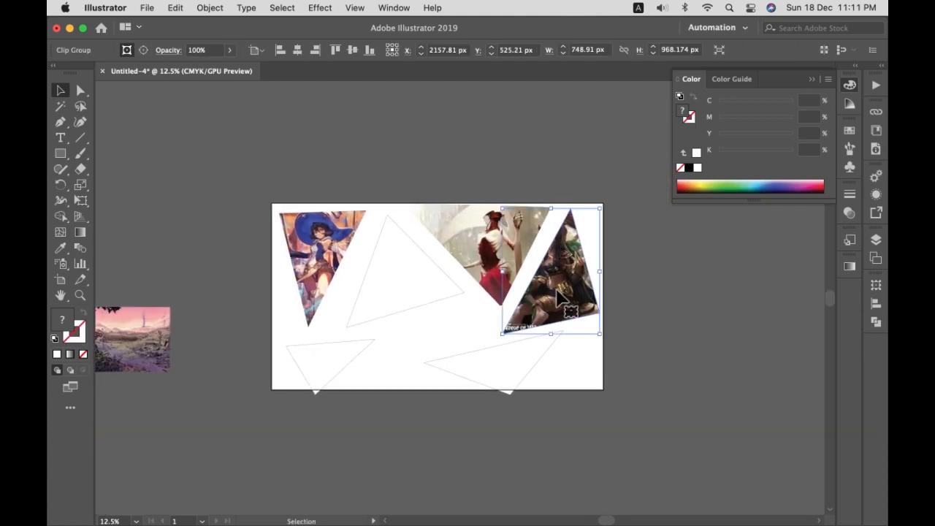
pyautogui.press('a')
pyautogui.click(644, 303)
pyautogui.click(580, 296)
pyautogui.press('v')
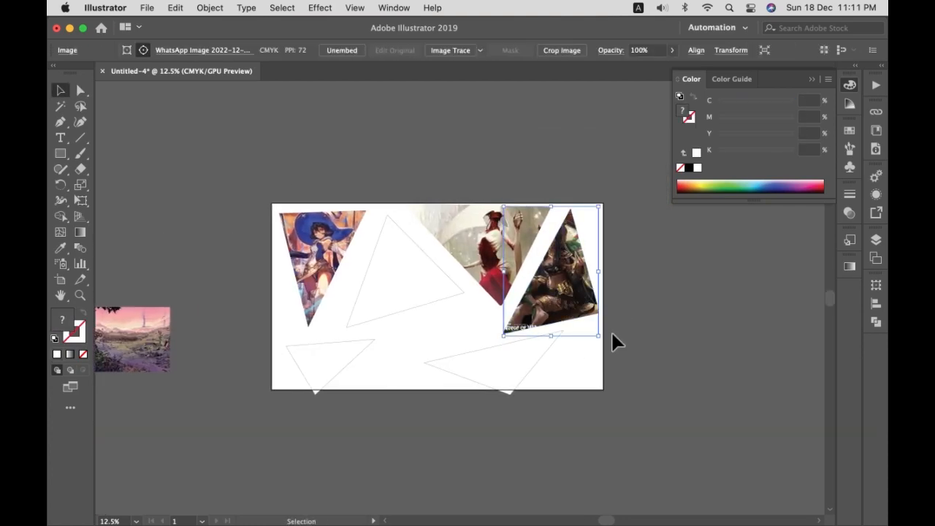
pyautogui.moveTo(599, 335); pyautogui.dragTo(625, 363)
pyautogui.moveTo(580, 272); pyautogui.dragTo(578, 278)
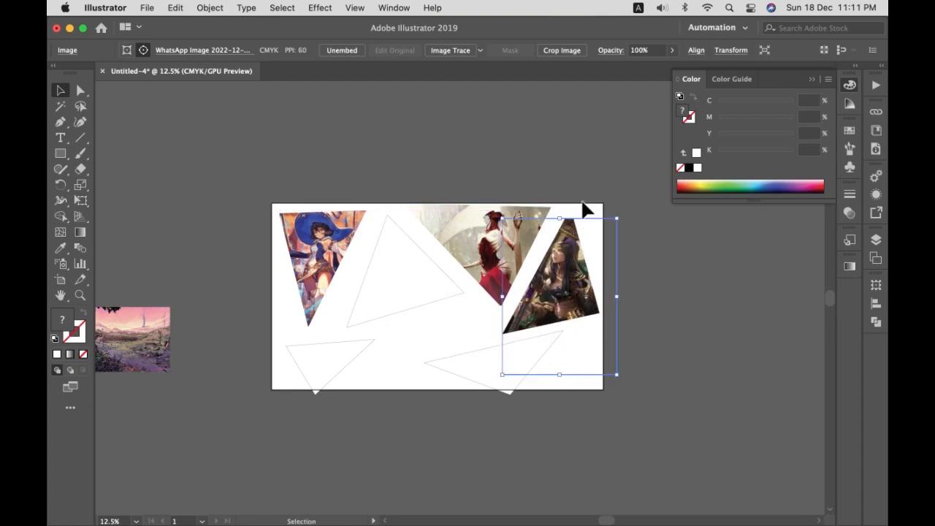
# - Enlarge the dark-haired woman image slightly more within its clipping mask and deselect it
pyautogui.moveTo(559, 221); pyautogui.dragTo(560, 203)
pyautogui.moveTo(584, 277); pyautogui.dragTo(582, 296)
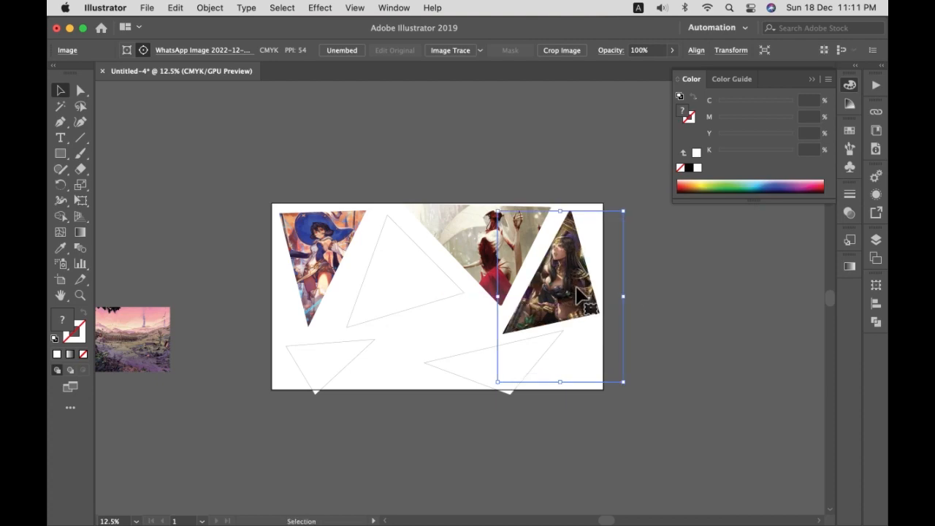
pyautogui.click(631, 301)
# - Place the pink landscape image behind the lower-left triangle and clip it to that triangle with a clipping mask
pyautogui.moveTo(315, 366); pyautogui.dragTo(377, 309)
pyautogui.moveTo(202, 294); pyautogui.dragTo(400, 301)
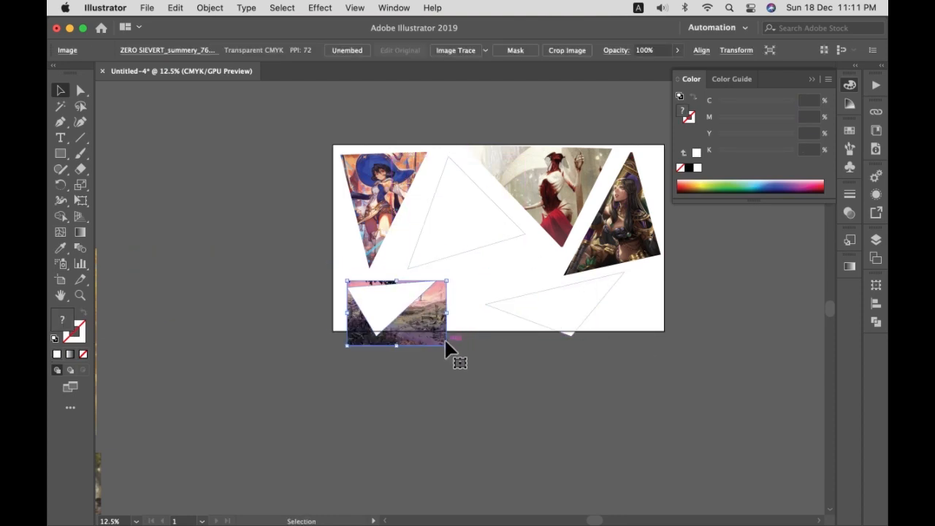
pyautogui.keyDown('shift'); pyautogui.click(368, 313); pyautogui.keyUp('shift')
pyautogui.press('super+7')
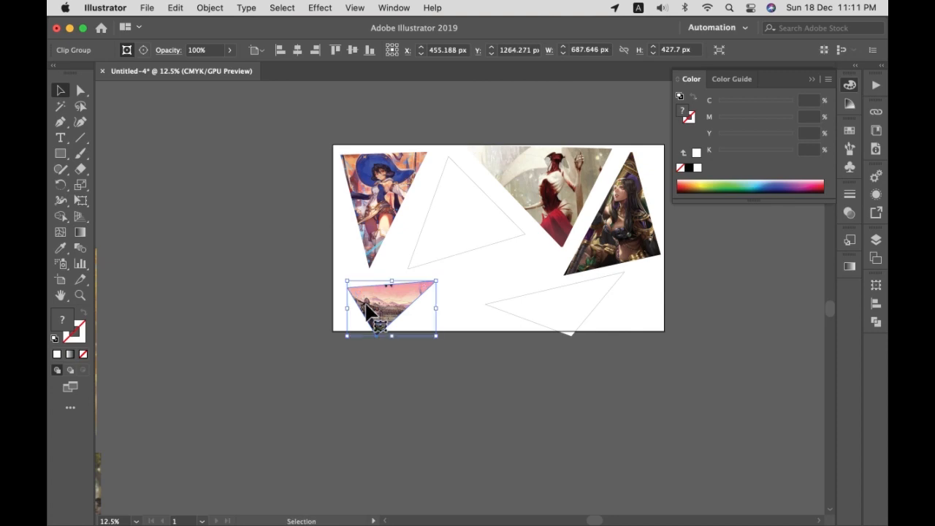
# - Stretch the landscape triangle by moving its upper-right corner outward and its bottom corner down and left
pyautogui.press('super+plus')
pyautogui.press('super+plus')
pyautogui.moveTo(503, 287); pyautogui.dragTo(288, 413)
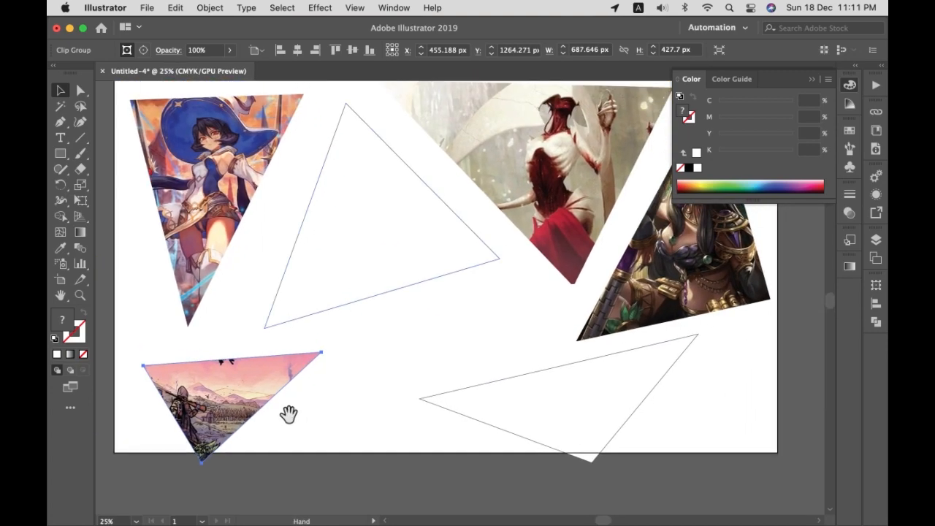
pyautogui.press('a')
pyautogui.moveTo(321, 352); pyautogui.dragTo(341, 357)
pyautogui.moveTo(201, 461); pyautogui.dragTo(176, 470)
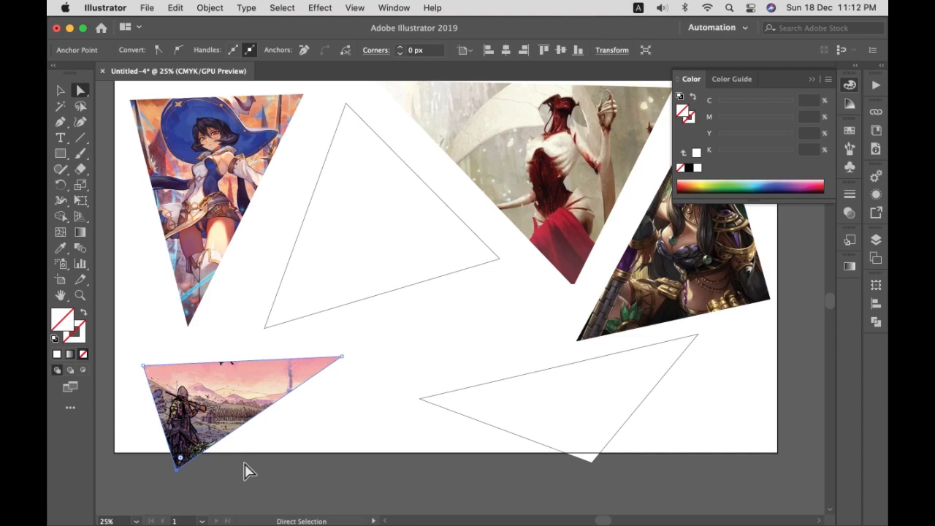
pyautogui.click(335, 467)
# - Place the golden robed figure image behind the second triangle from the left and clip it to that triangle
pyautogui.press('super+minus')
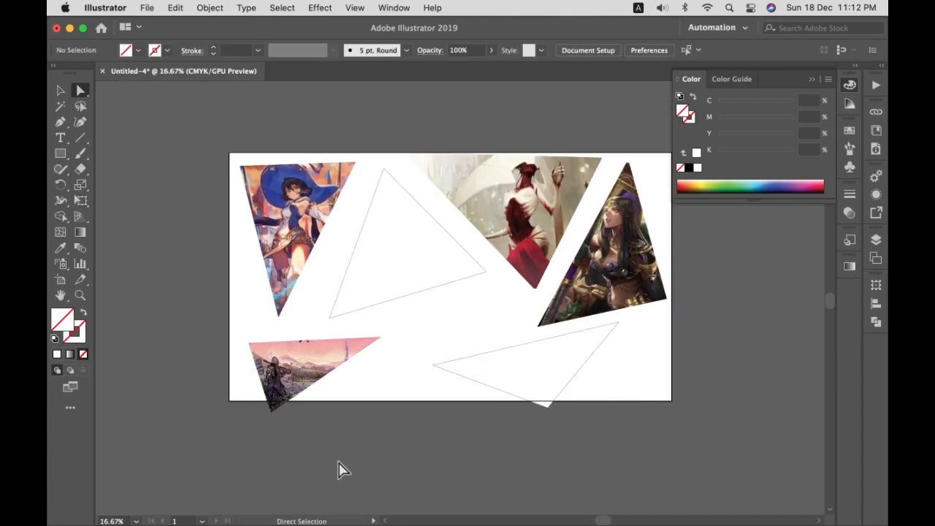
pyautogui.moveTo(395, 378); pyautogui.dragTo(524, 371)
pyautogui.moveTo(402, 362); pyautogui.dragTo(657, 313)
pyautogui.moveTo(248, 387); pyautogui.dragTo(223, 396)
pyautogui.moveTo(195, 457); pyautogui.dragTo(324, 349)
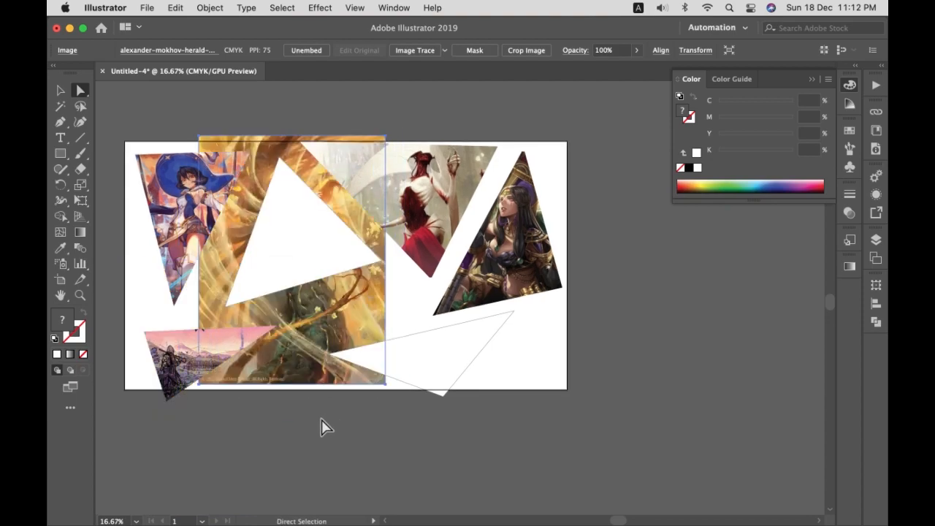
pyautogui.keyDown('shift'); pyautogui.click(287, 270); pyautogui.keyUp('shift')
pyautogui.press('super+7')
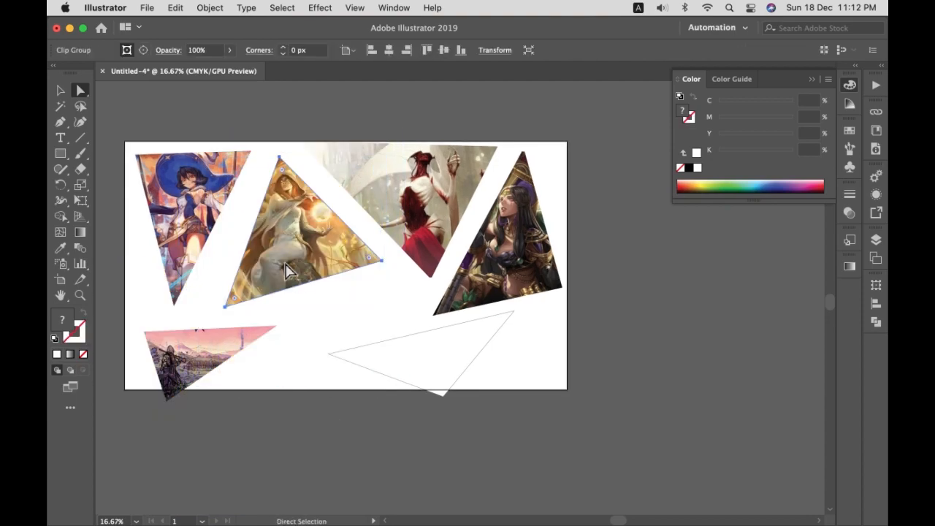
pyautogui.click(326, 105)
# - Bring the blonde knight image onto the artboard behind the lower-right triangle
pyautogui.hscroll(-10, 324, 279)
pyautogui.scroll(-3, 580, 190)
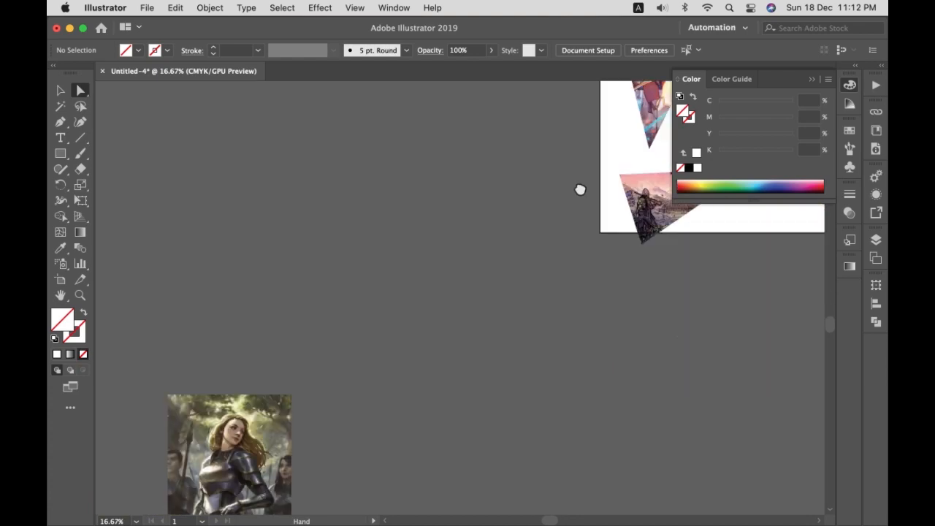
pyautogui.moveTo(446, 387); pyautogui.dragTo(694, 301)
pyautogui.press('space')
pyautogui.moveTo(694, 301); pyautogui.dragTo(397, 263)
pyautogui.press('v')
pyautogui.click(399, 302)
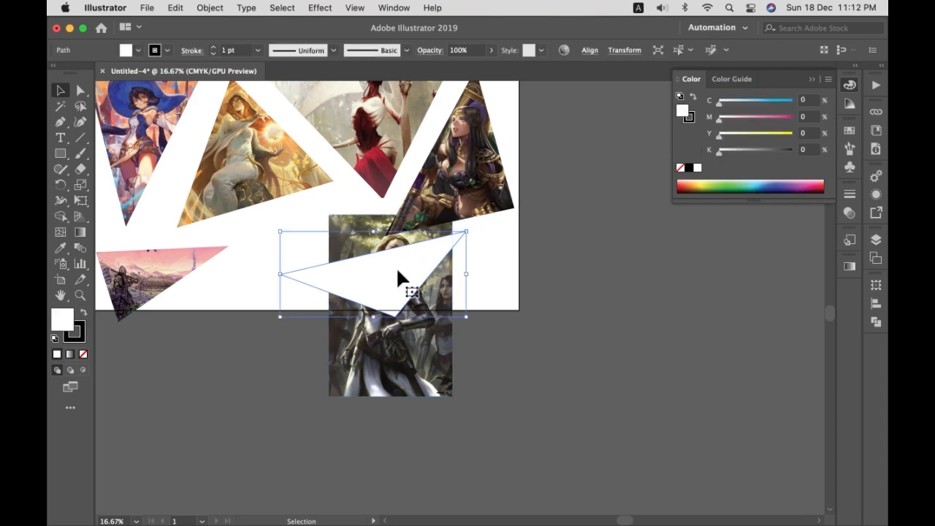
# - Move the lower-right triangle's bottom corner down and right, and clip the blonde knight image to the triangle
pyautogui.moveTo(469, 228)
pyautogui.mouseDown()
pyautogui.moveTo(468, 280)
pyautogui.moveTo(444, 294)
pyautogui.moveTo(388, 298)
pyautogui.moveTo(469, 233)
pyautogui.mouseUp()
pyautogui.press('a')
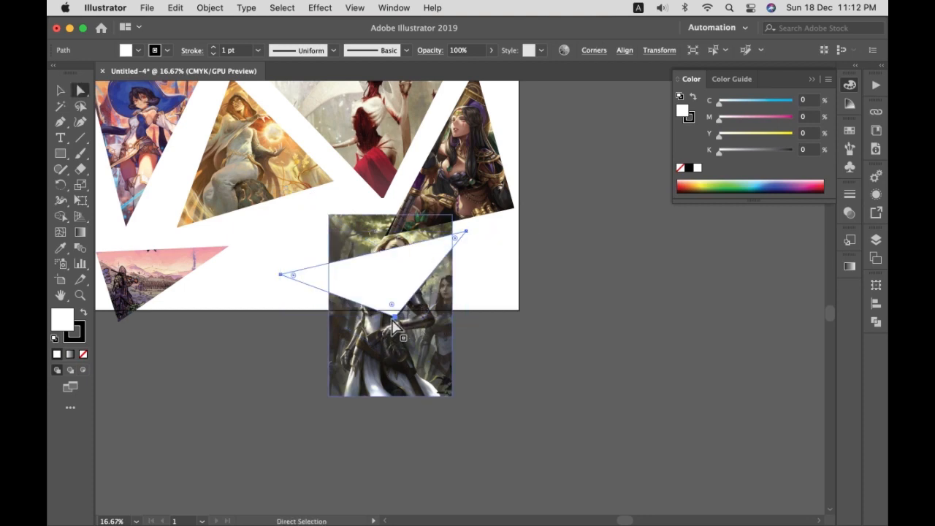
pyautogui.moveTo(395, 315); pyautogui.dragTo(388, 344)
pyautogui.scroll(3, 438, 343)
pyautogui.press('v')
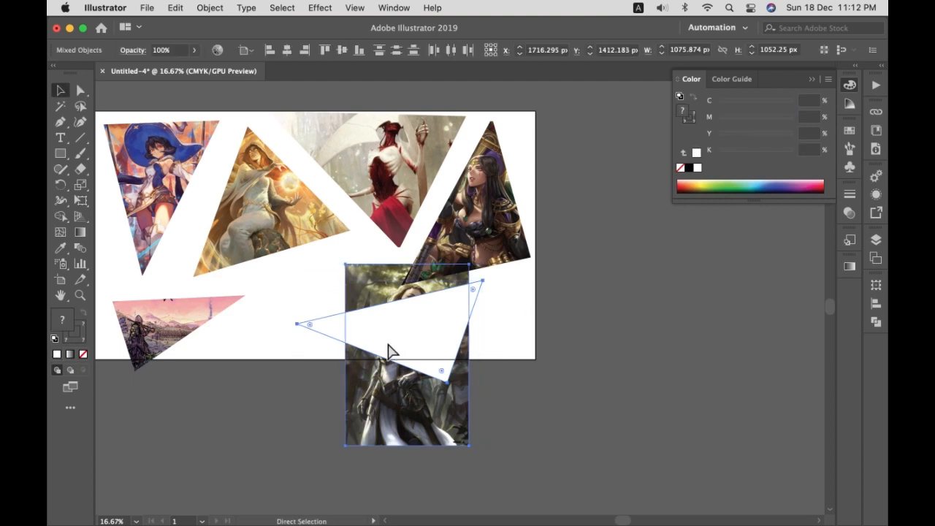
pyautogui.press('super+7')
# - Reshape the knight panel by pulling both upper corners inward and extending the bottom corner below the artboard edge
pyautogui.press('a')
pyautogui.moveTo(298, 326); pyautogui.dragTo(339, 296)
pyautogui.moveTo(482, 281); pyautogui.dragTo(464, 285)
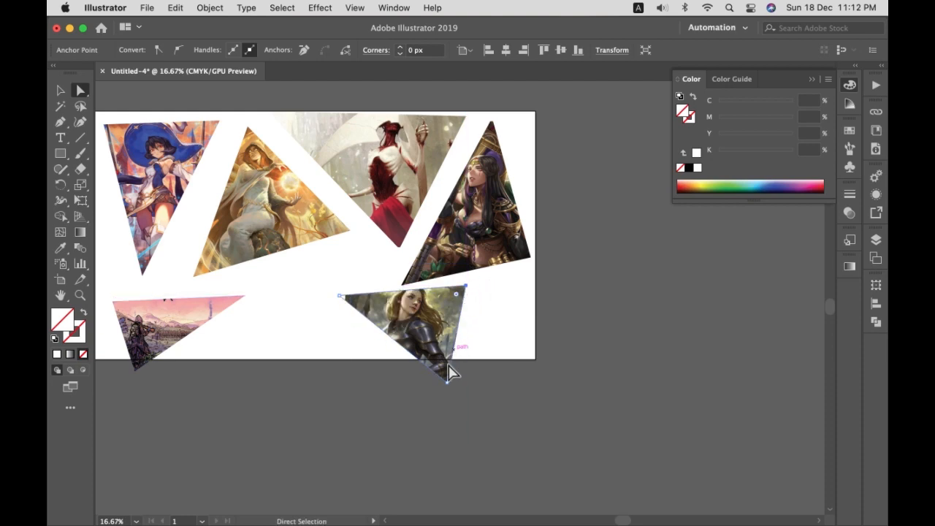
pyautogui.moveTo(446, 382); pyautogui.dragTo(435, 401)
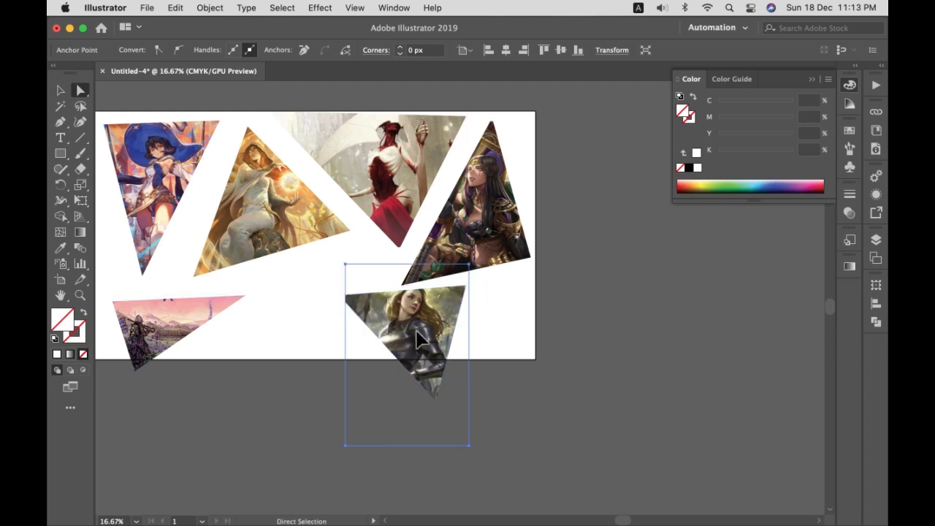
# - Move the blonde knight image left and down inside its mask and enlarge it slightly to fill the triangle
pyautogui.moveTo(416, 332); pyautogui.dragTo(404, 334)
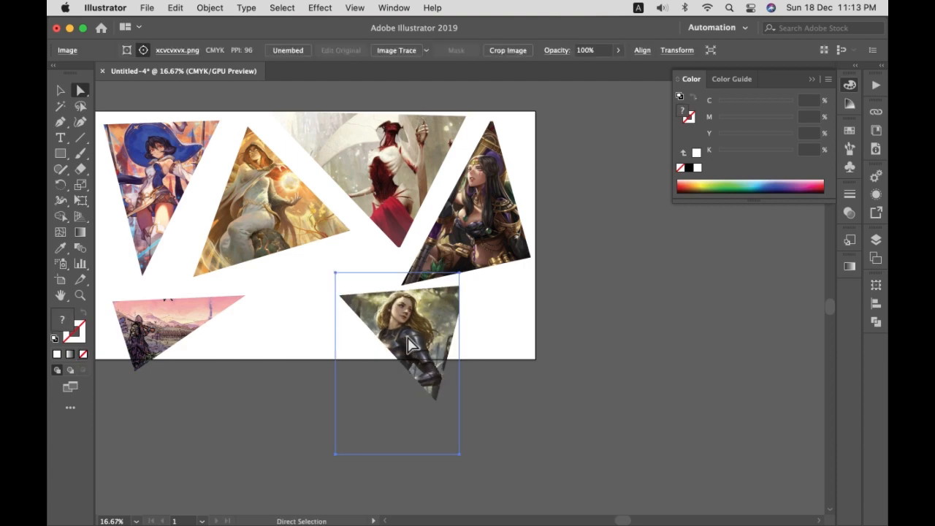
pyautogui.press('v')
pyautogui.moveTo(458, 273); pyautogui.dragTo(468, 258)
pyautogui.moveTo(432, 347); pyautogui.dragTo(430, 354)
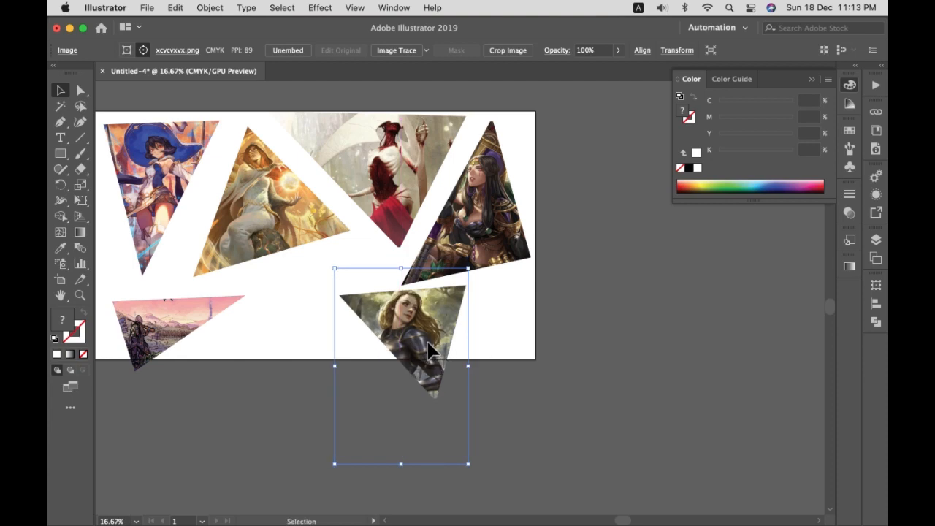
# - Move the dark-haired woman and blonde knight panels up together so the top one passes the artboard's upper edge
pyautogui.click(531, 361)
pyautogui.moveTo(442, 268); pyautogui.dragTo(447, 248)
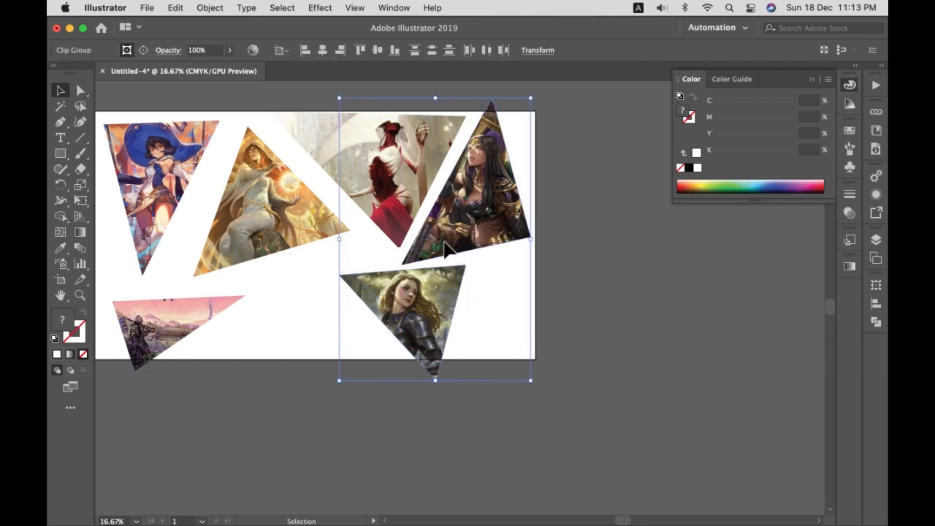
pyautogui.click(587, 308)
# - Rotate the landscape panel clockwise until its lower side is nearly horizontal in the artboard's lower-left corner
pyautogui.moveTo(397, 324); pyautogui.dragTo(483, 331)
pyautogui.click(244, 327)
pyautogui.moveTo(334, 300); pyautogui.dragTo(278, 311)
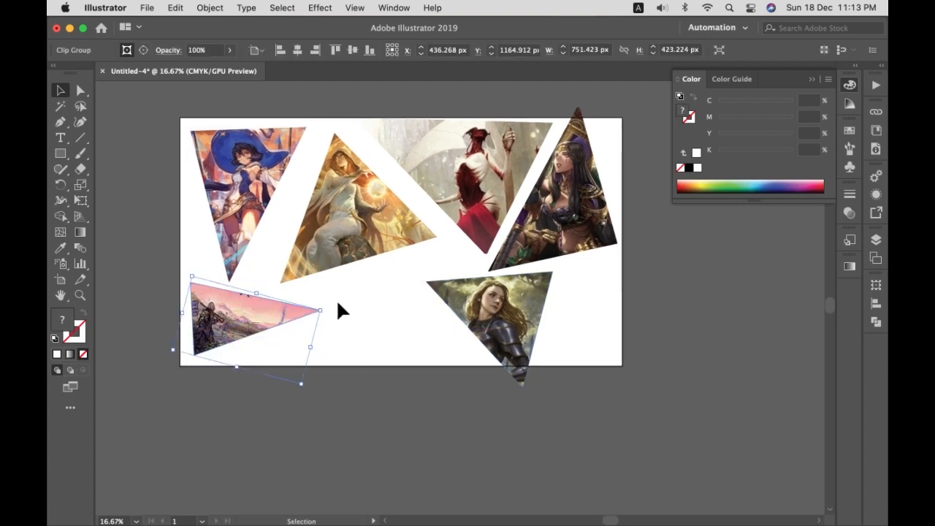
pyautogui.moveTo(341, 310); pyautogui.dragTo(257, 339)
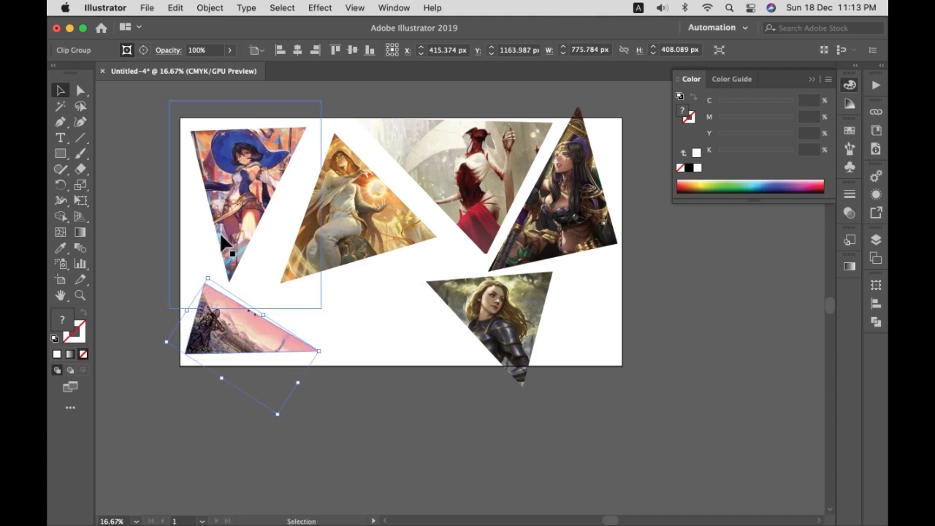
# - Move the bottom corner of the blue-hatted witch panel up and right to shorten the triangle
pyautogui.click(236, 266)
pyautogui.press('a')
pyautogui.moveTo(229, 279); pyautogui.dragTo(249, 259)
# - Move the golden figure panel up to the artboard's upper edge and raise the landscape panel slightly
pyautogui.click(340, 233)
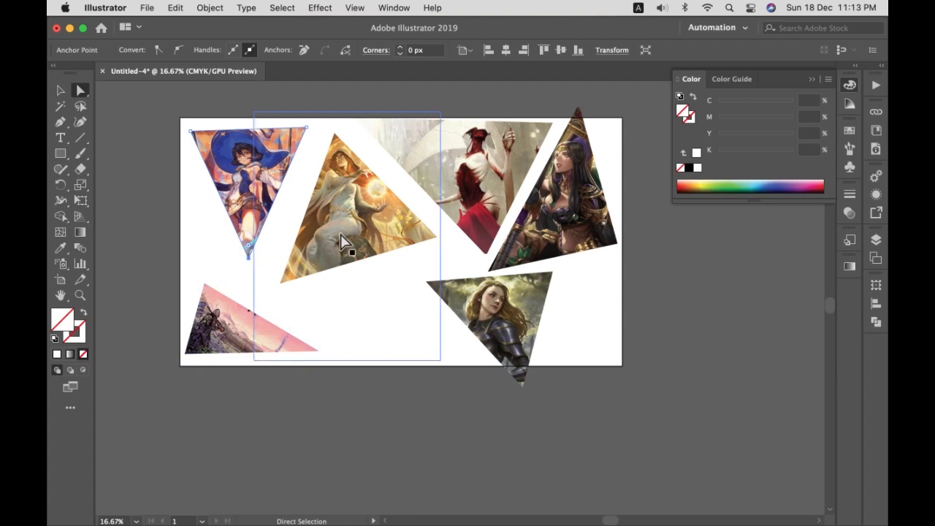
pyautogui.press('v')
pyautogui.moveTo(350, 234); pyautogui.dragTo(344, 217)
pyautogui.moveTo(264, 366); pyautogui.dragTo(271, 345)
# - Move the blonde knight panel to the right beneath the dark-haired woman panel and lower its left corner slightly
pyautogui.moveTo(509, 309); pyautogui.dragTo(541, 309)
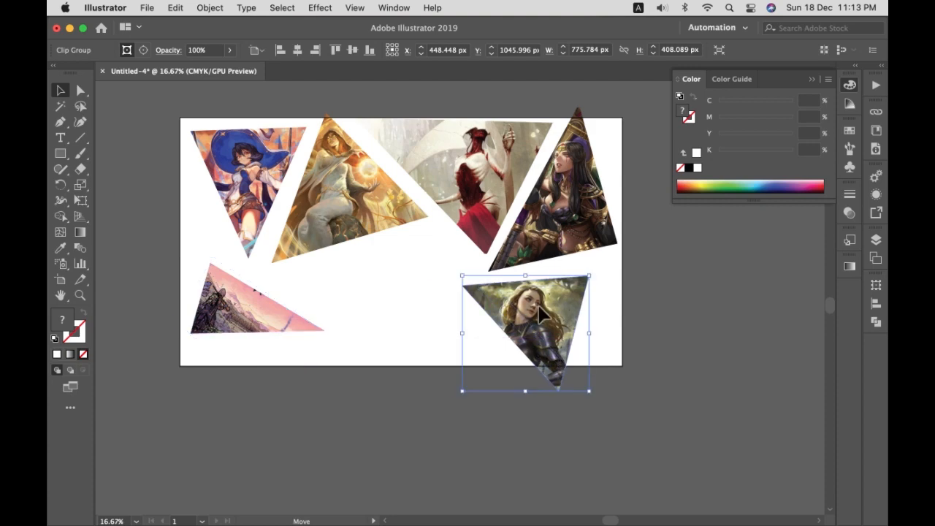
pyautogui.press('a')
pyautogui.moveTo(462, 287); pyautogui.dragTo(463, 300)
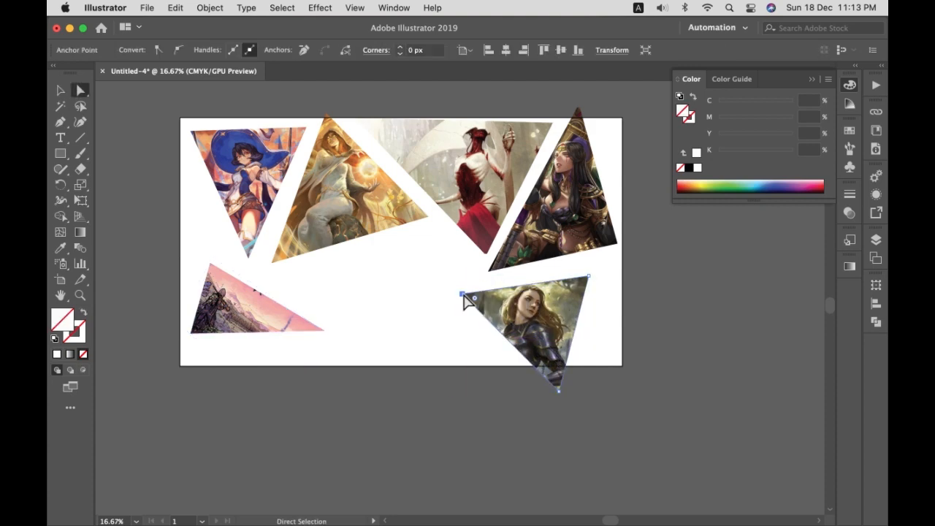
pyautogui.click(619, 365)
pyautogui.press('v')
pyautogui.moveTo(552, 327); pyautogui.dragTo(557, 320)
pyautogui.click(661, 296)
# - Add the text "Trading Cards" in the blank area below the golden figure panel
pyautogui.press('t')
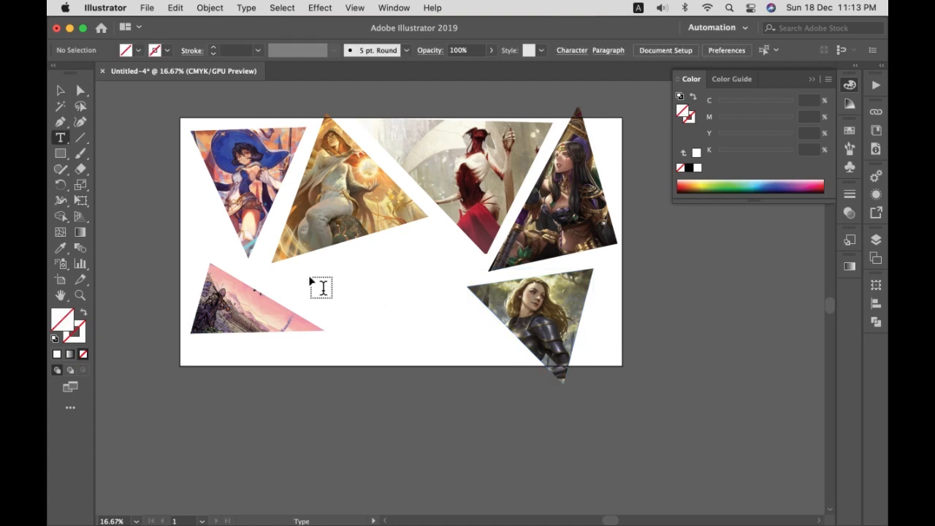
pyautogui.click(311, 275)
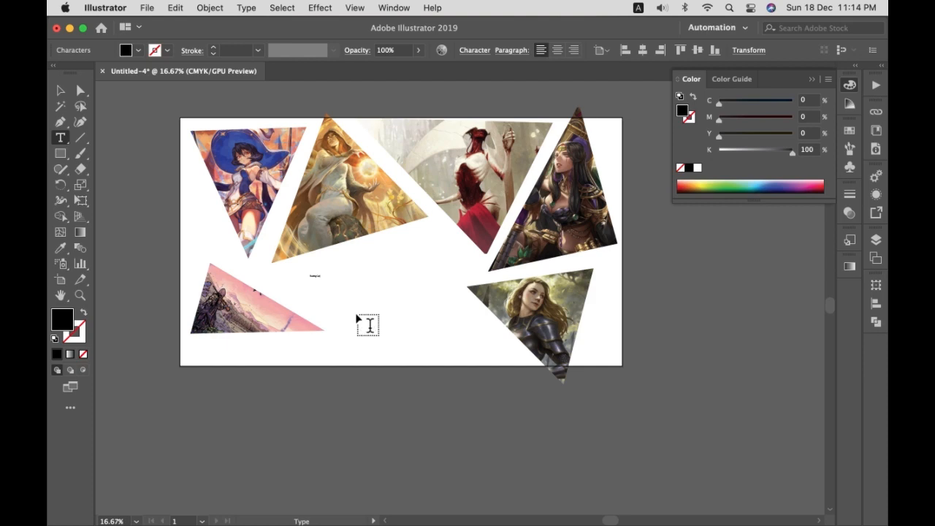
pyautogui.click(58, 89)
# - Enlarge the "Trading Cards" text and add a copy below it that reads "Collectible"
pyautogui.moveTo(322, 280); pyautogui.dragTo(394, 307)
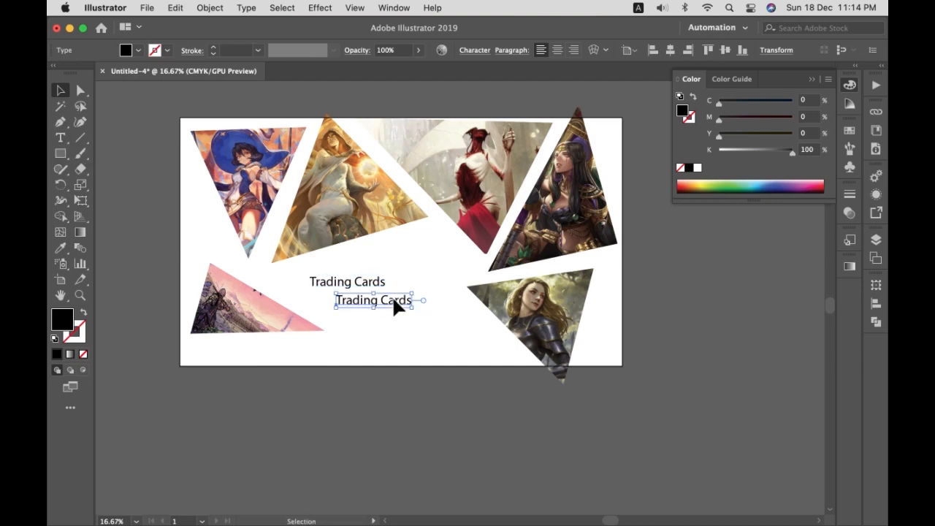
pyautogui.doubleClick(394, 307)
pyautogui.write('Collectible')
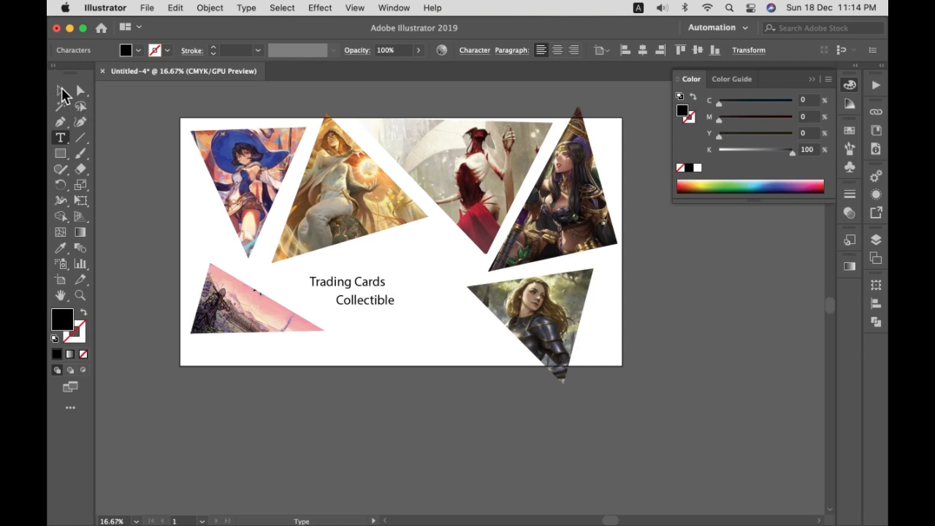
pyautogui.click(60, 90)
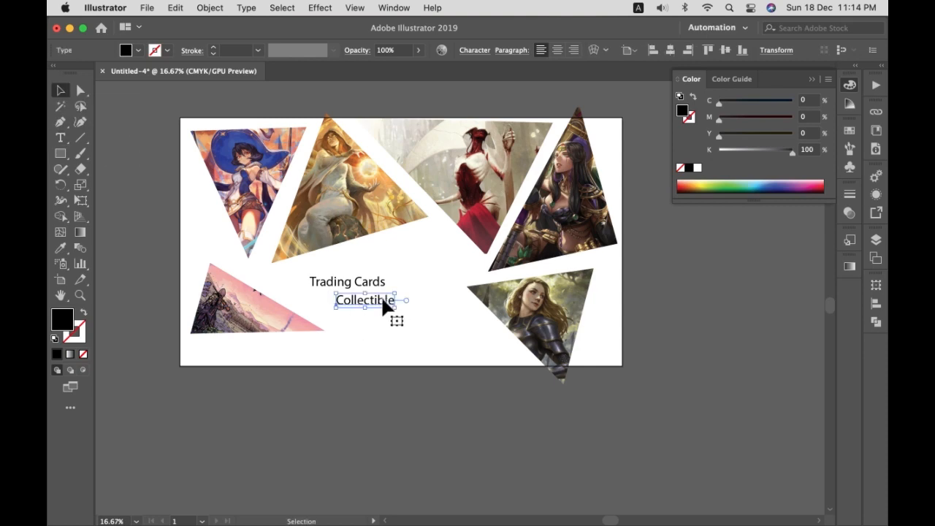
# - Duplicate the "Collectible" text below and to the right, and change the copy to "Gaming"
pyautogui.moveTo(382, 300); pyautogui.dragTo(400, 316)
pyautogui.press('t')
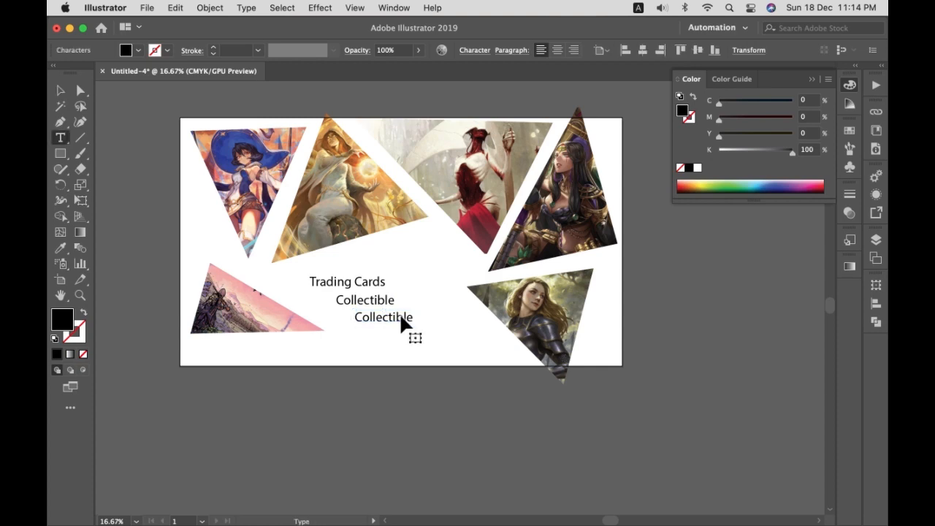
pyautogui.doubleClick(401, 318)
pyautogui.write('Gaming')
pyautogui.press('Escape')
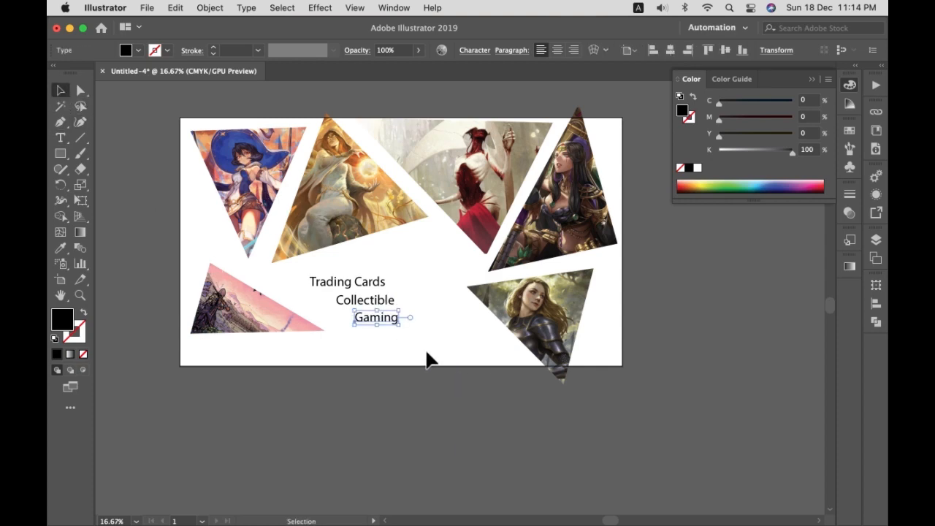
# - Enlarge the three text lines and arrange them in a staggered diagonal between the lower panels
pyautogui.moveTo(382, 314); pyautogui.dragTo(387, 314)
pyautogui.moveTo(336, 263); pyautogui.dragTo(438, 350)
pyautogui.keyDown('shift'); pyautogui.click(398, 320); pyautogui.keyUp('shift')
pyautogui.keyDown('shift'); pyautogui.click(401, 325); pyautogui.keyUp('shift')
pyautogui.moveTo(415, 315); pyautogui.dragTo(416, 310)
# - Move the blonde knight panel left toward the text lines
pyautogui.moveTo(627, 299); pyautogui.dragTo(614, 309)
pyautogui.moveTo(523, 314); pyautogui.dragTo(497, 321)
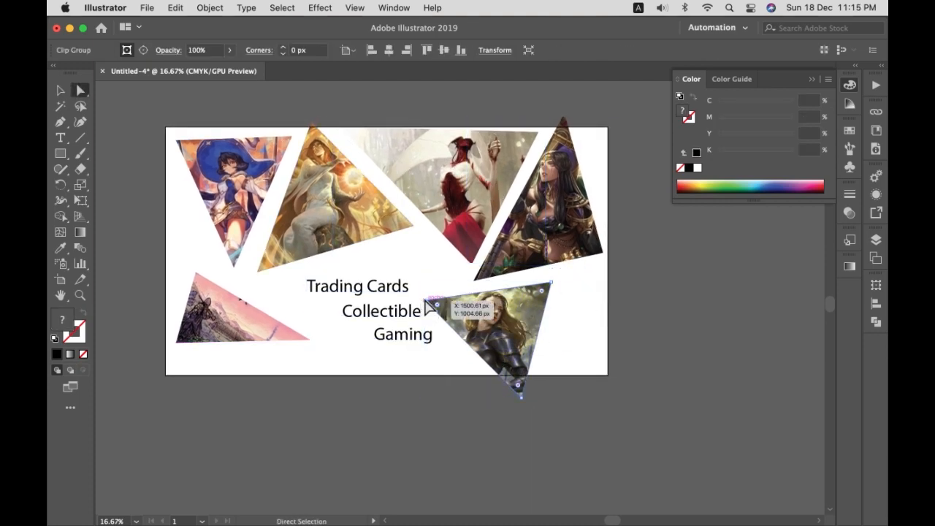
# - Raise the knight panel's left corner, and move the dark-haired woman panel's lower-left corner up to level its base
pyautogui.press('a')
pyautogui.moveTo(430, 302); pyautogui.dragTo(487, 254)
pyautogui.click(482, 274)
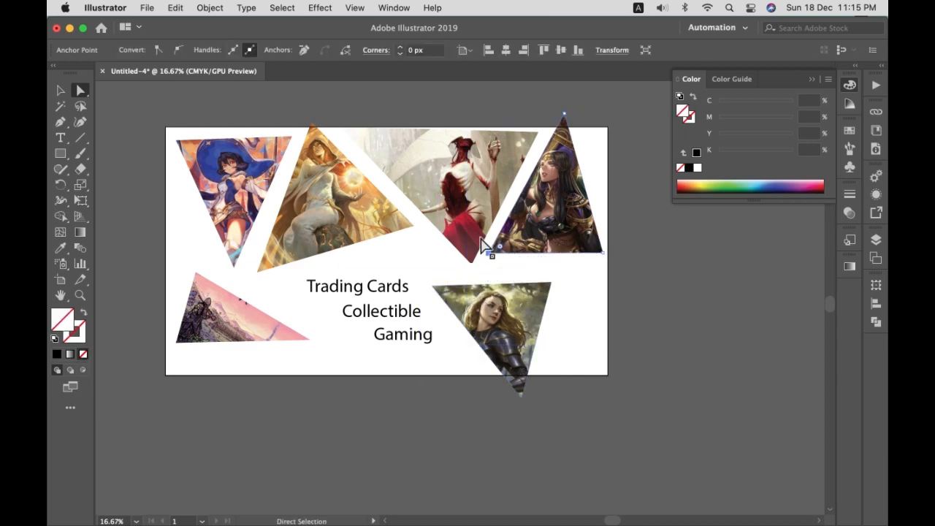
# - Pull the scythe panel's upper-left corner inward and down, and lower the red-skirted figure image inside its mask
pyautogui.click(351, 141)
pyautogui.moveTo(343, 136); pyautogui.dragTo(353, 154)
pyautogui.click(490, 193)
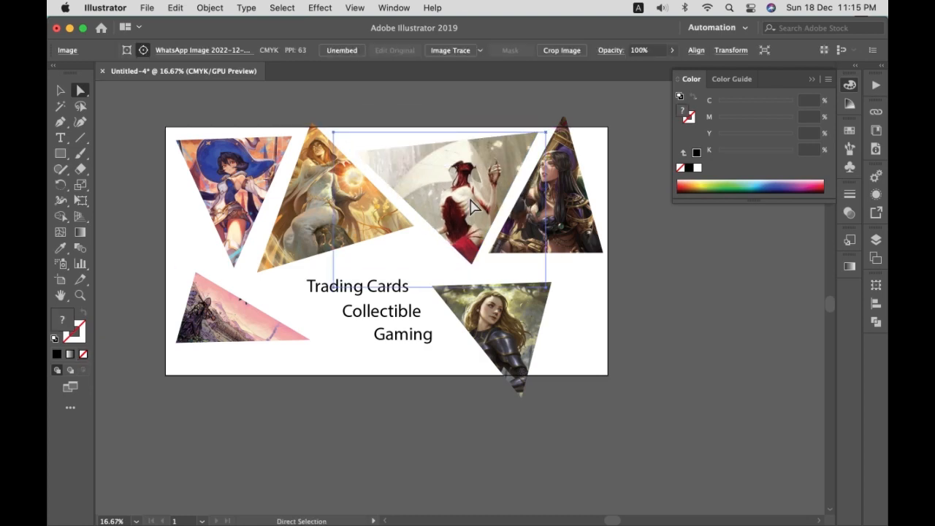
# - Shrink the golden figure panel and shift it slightly left and down between the witch and scythe panels
pyautogui.press('v')
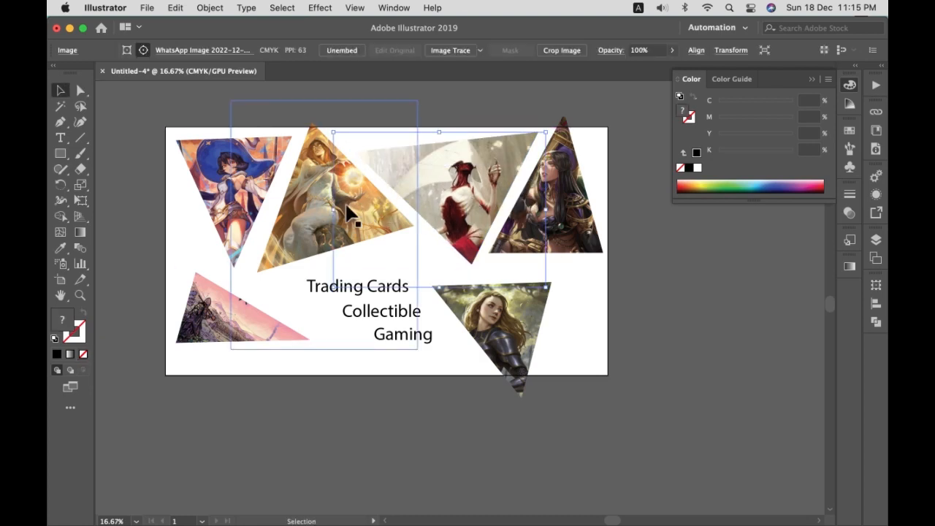
pyautogui.click(354, 213)
pyautogui.moveTo(334, 126); pyautogui.dragTo(338, 146)
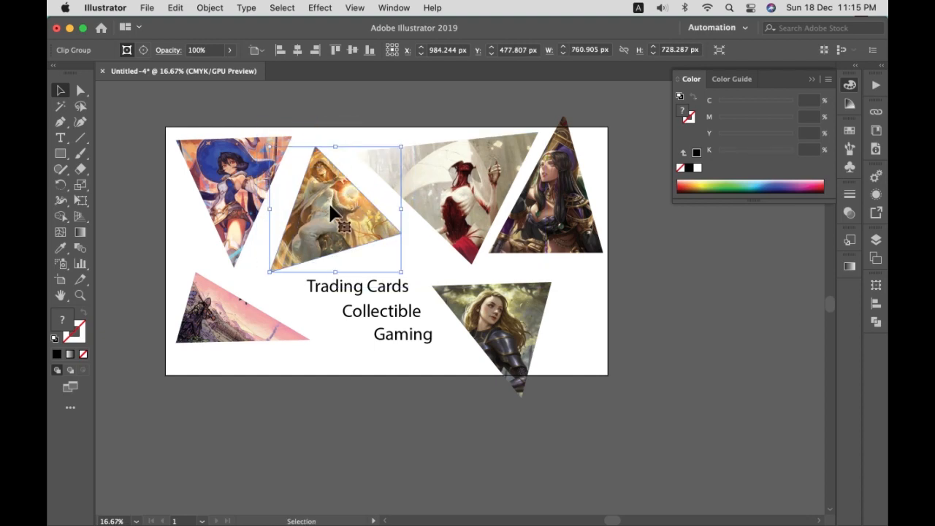
pyautogui.moveTo(334, 209); pyautogui.dragTo(318, 214)
# - Enlarge the dark-haired woman panel beyond the artboard's right edge, and shift the scythe panel slightly right and down
pyautogui.click(571, 207)
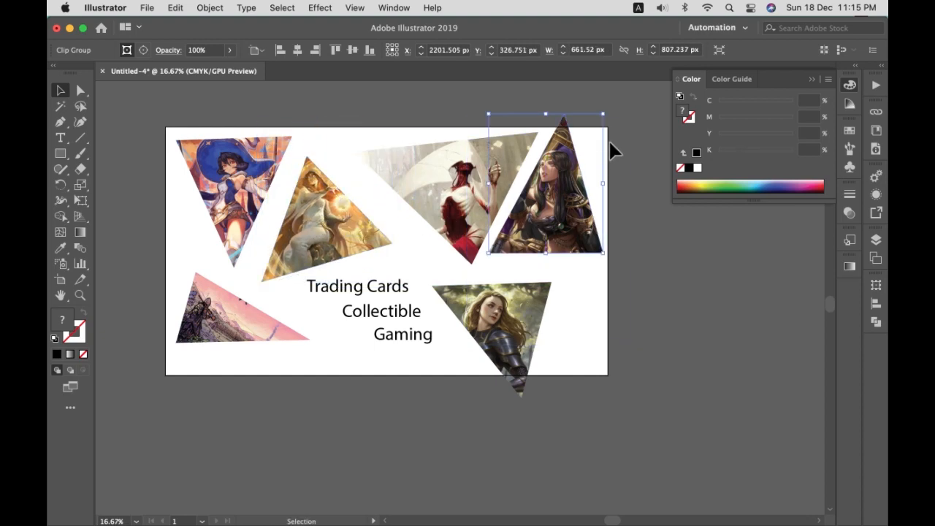
pyautogui.moveTo(606, 112); pyautogui.dragTo(617, 80)
pyautogui.moveTo(563, 287); pyautogui.dragTo(581, 302)
pyautogui.moveTo(473, 283); pyautogui.dragTo(479, 288)
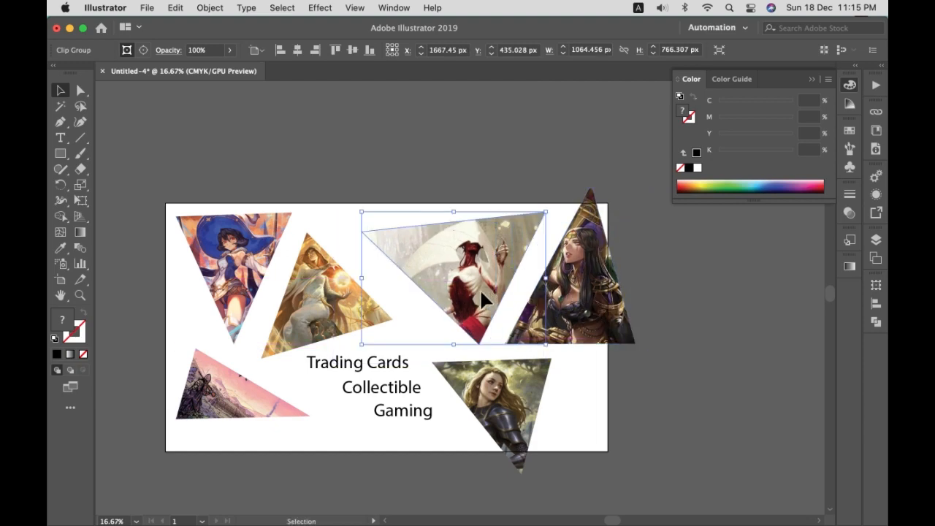
# - Rotate the pink landscape panel in the artboard's lower-left area so its long edge faces up, and pull its right corner down
pyautogui.moveTo(243, 274); pyautogui.dragTo(244, 289)
pyautogui.scroll(-5, 411, 355)
pyautogui.click(255, 289)
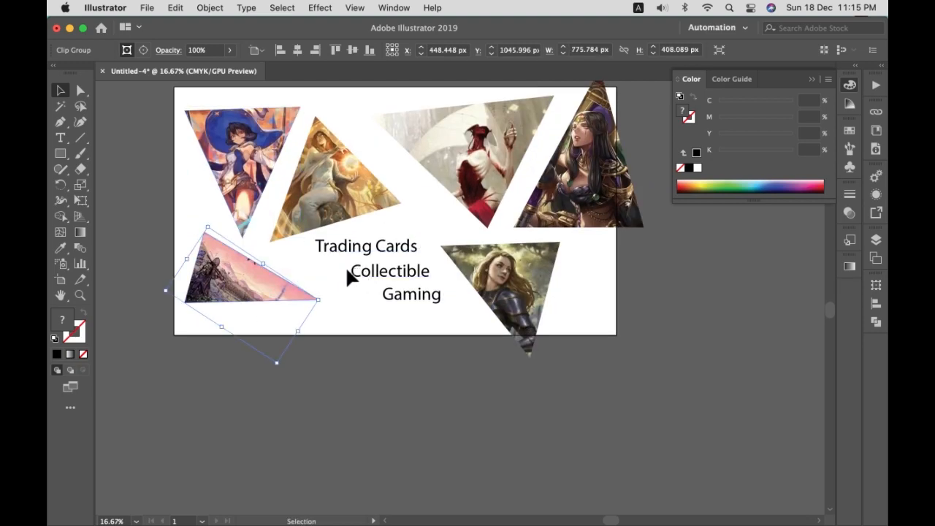
pyautogui.moveTo(326, 292); pyautogui.dragTo(318, 265)
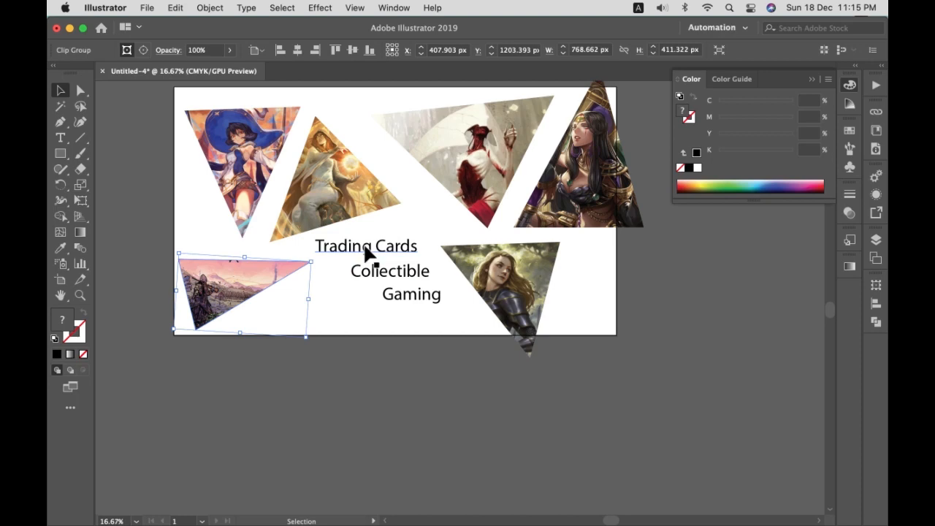
pyautogui.press('a')
pyautogui.moveTo(309, 261); pyautogui.dragTo(312, 306)
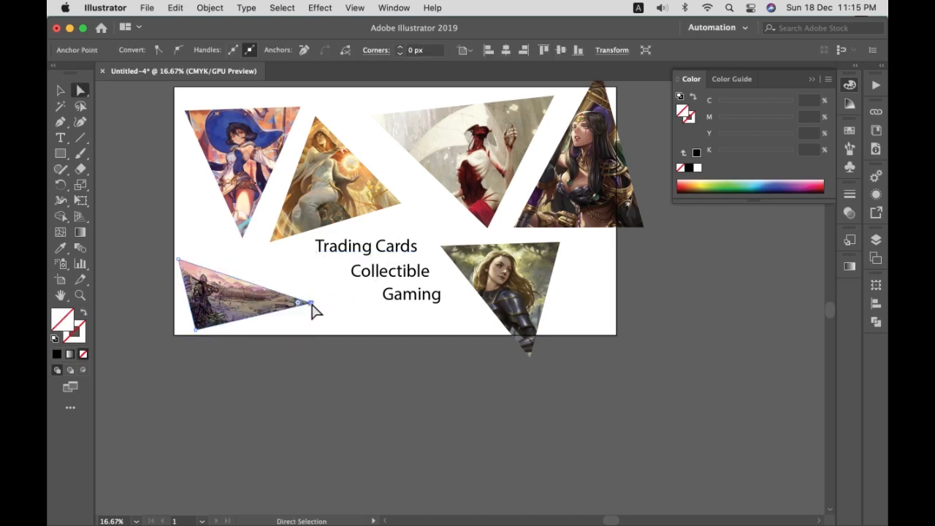
pyautogui.moveTo(344, 207); pyautogui.dragTo(362, 192)
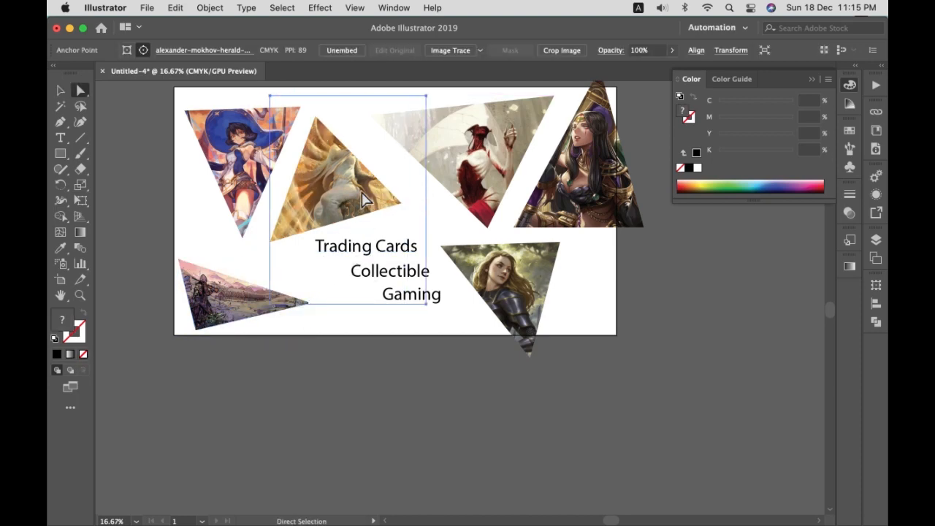
pyautogui.press('Delete')
pyautogui.press('super+z')
pyautogui.press('super+z')
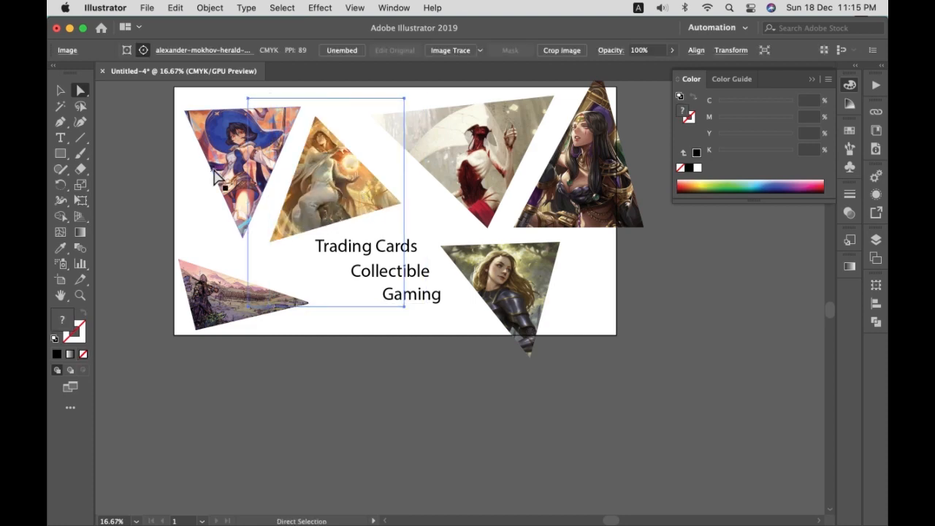
# - Nudge the golden figure panel right and up, and move the landscape panel right and up beneath the witch panel
pyautogui.click(61, 91)
pyautogui.click(192, 199)
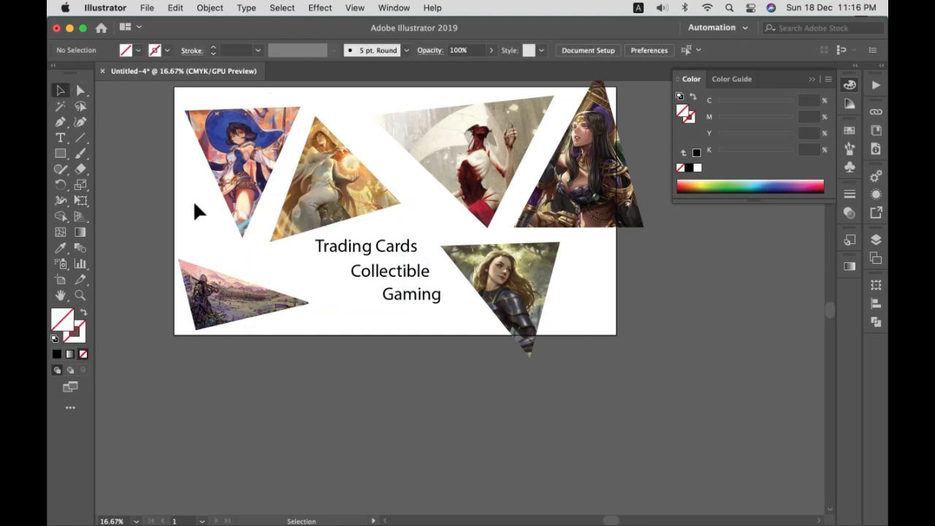
pyautogui.moveTo(364, 184)
pyautogui.mouseDown()
pyautogui.moveTo(387, 188)
pyautogui.moveTo(373, 183)
pyautogui.mouseUp()
pyautogui.moveTo(632, 278); pyautogui.dragTo(584, 325)
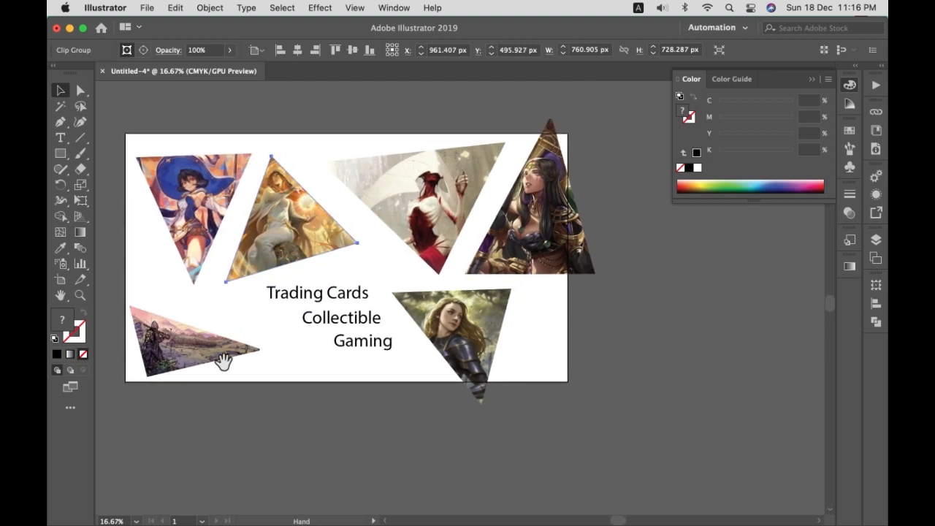
pyautogui.moveTo(196, 357); pyautogui.dragTo(213, 348)
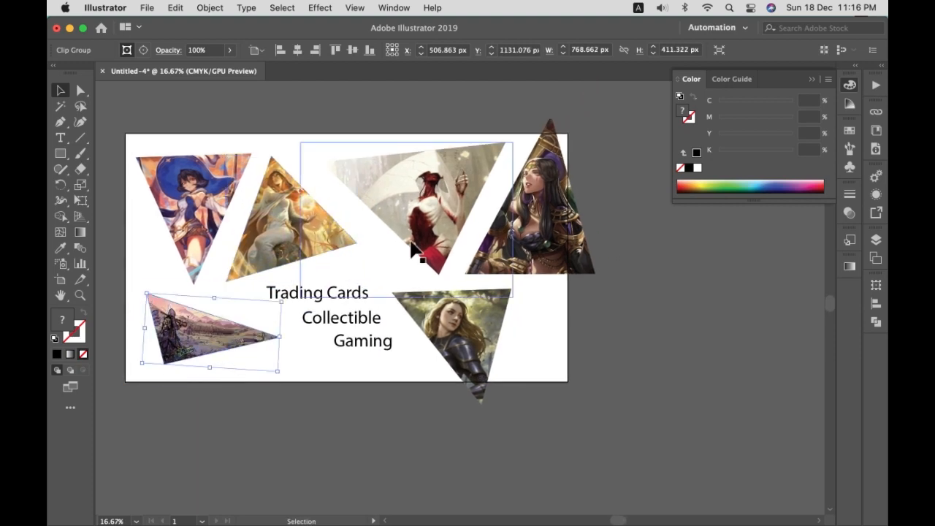
# - Draw a black-filled rectangle covering the whole artboard and send it to the back behind the panels and text
pyautogui.click(583, 185)
pyautogui.press('m')
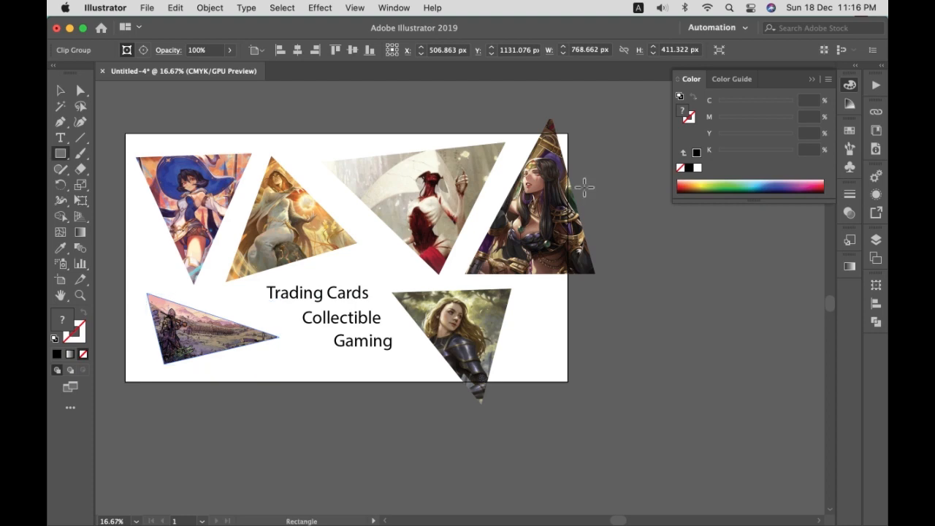
pyautogui.moveTo(267, 335)
pyautogui.mouseDown()
pyautogui.moveTo(153, 121)
pyautogui.moveTo(121, 121)
pyautogui.moveTo(114, 128)
pyautogui.moveTo(538, 317)
pyautogui.moveTo(574, 385)
pyautogui.mouseUp()
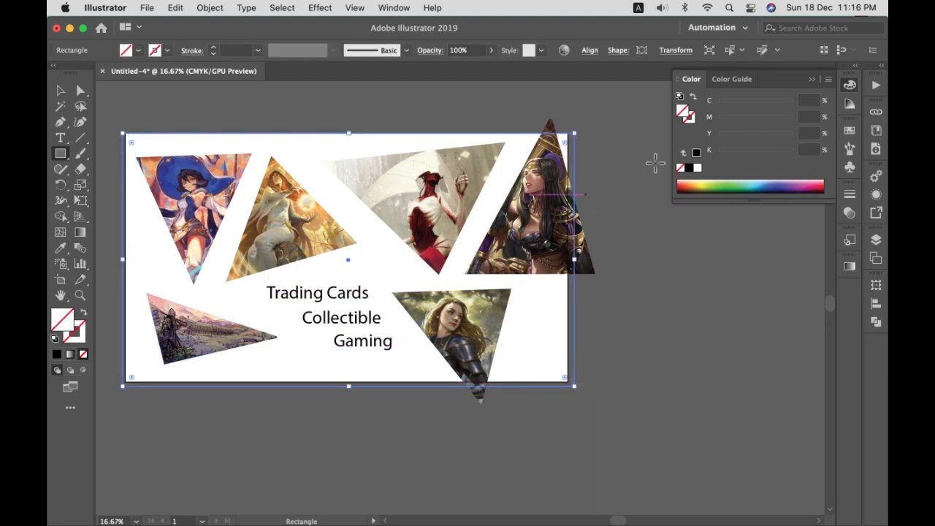
pyautogui.click(696, 153)
pyautogui.rightClick(450, 309)
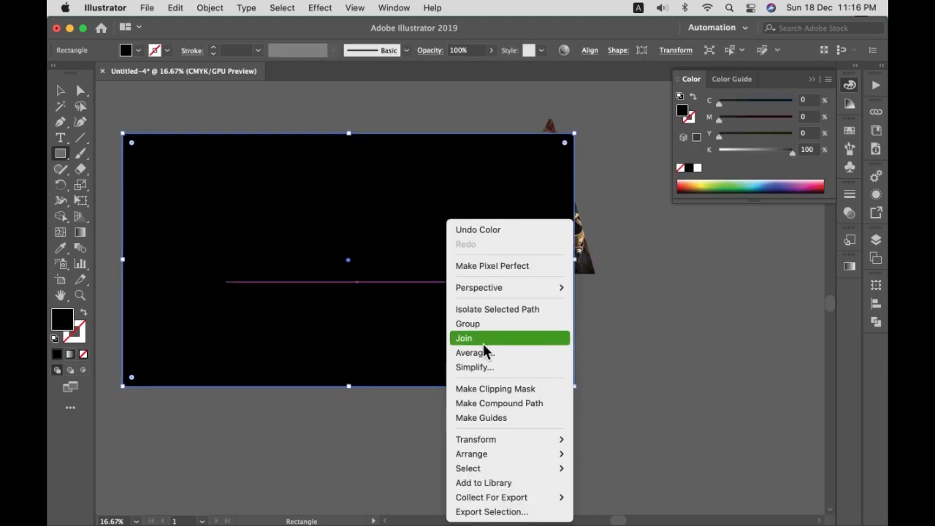
pyautogui.moveTo(559, 453)
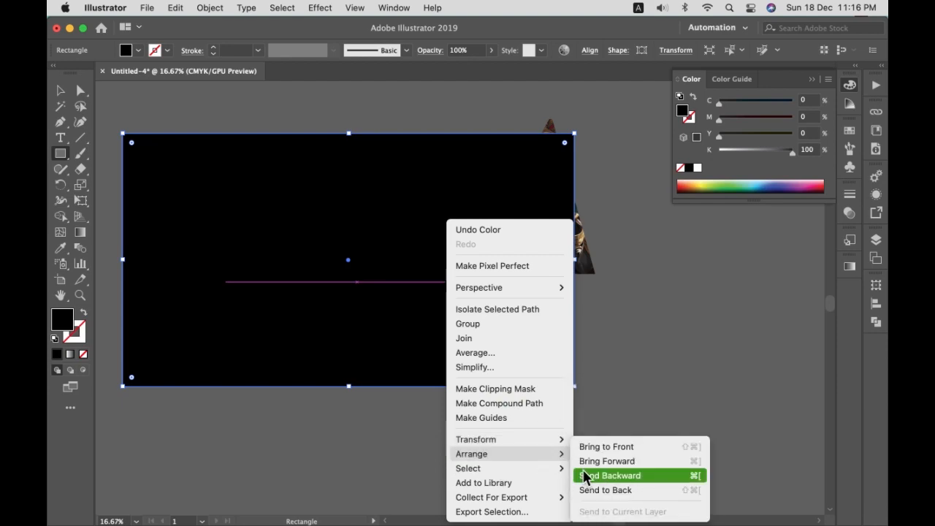
pyautogui.click(595, 490)
pyautogui.press('v')
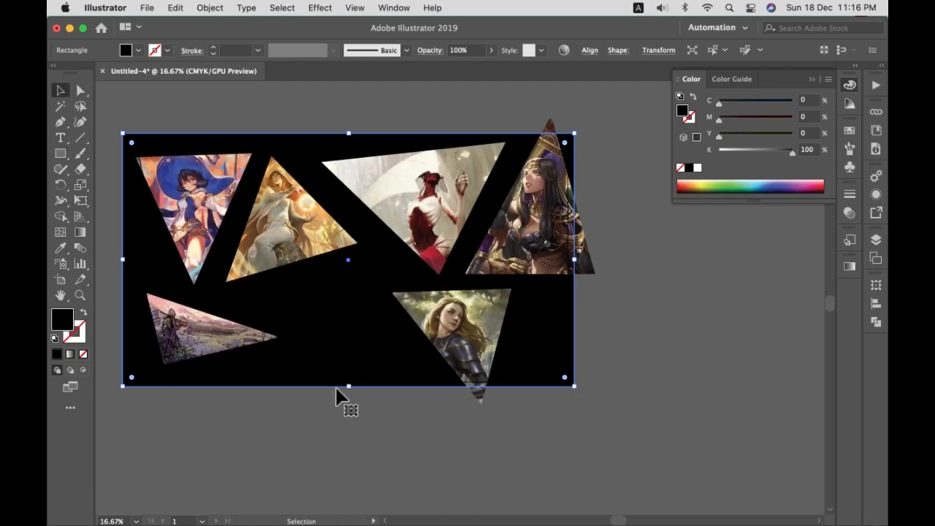
# - Select the Trading Cards, Collectible and Gaming text lines and fill them with white
pyautogui.moveTo(339, 389); pyautogui.dragTo(303, 291)
pyautogui.keyDown('shift'); pyautogui.click(376, 363); pyautogui.keyUp('shift')
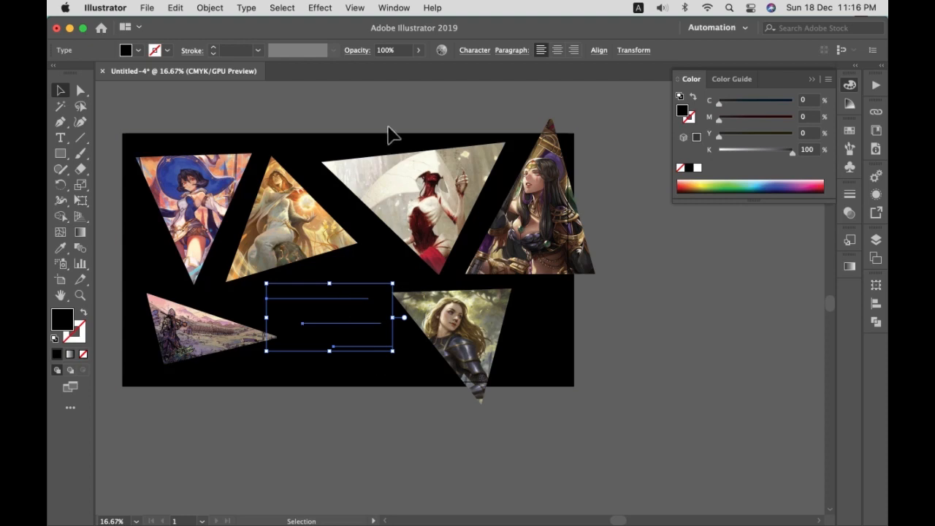
pyautogui.click(697, 169)
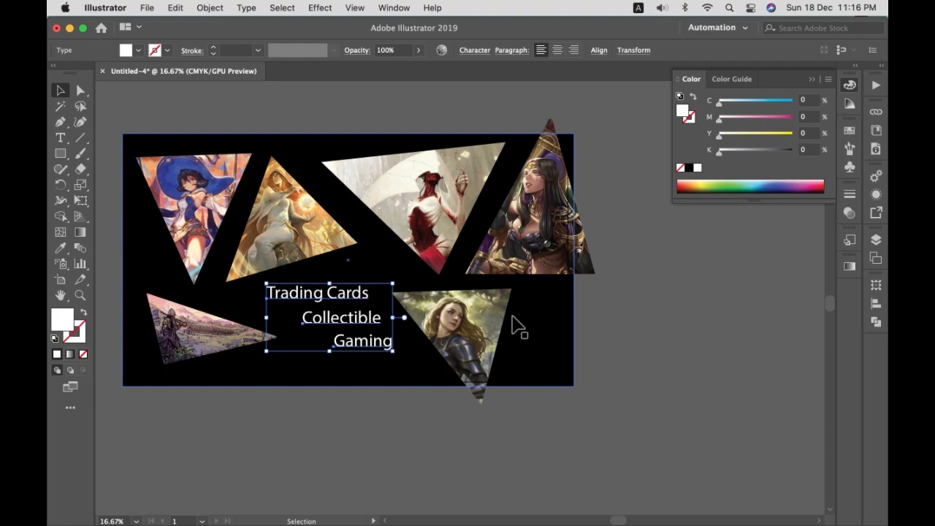
# - Switch to Safari to examine the Pinterest collage in the youtube banner design image results, and return to Illustrator
pyautogui.click(75, 266)
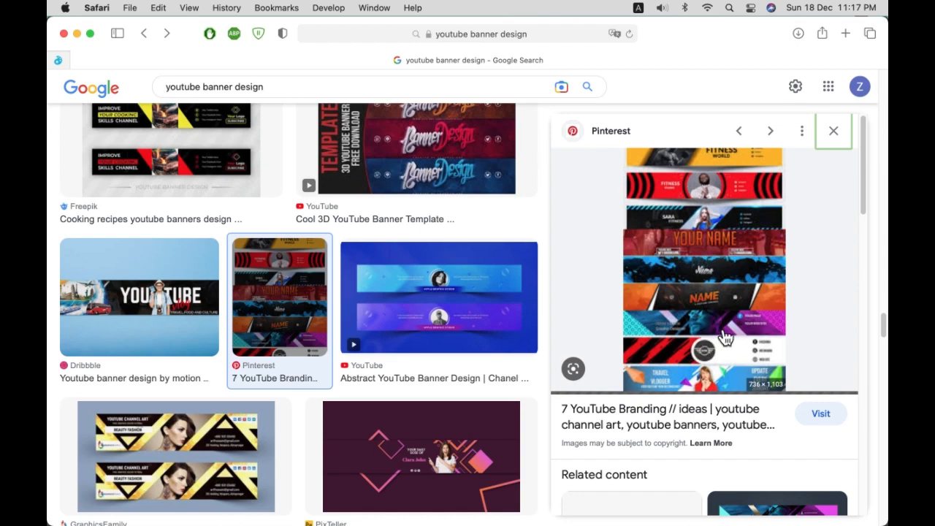
pyautogui.click(77, 34)
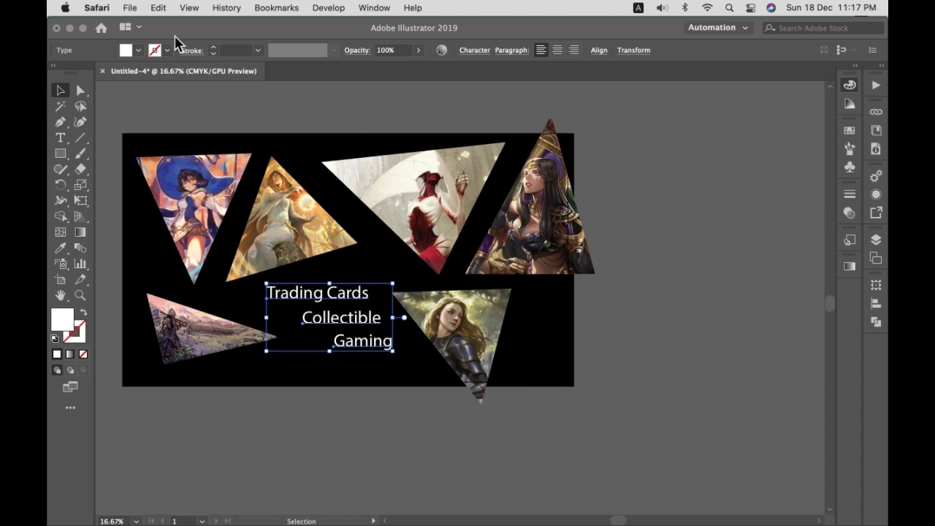
pyautogui.click(168, 124)
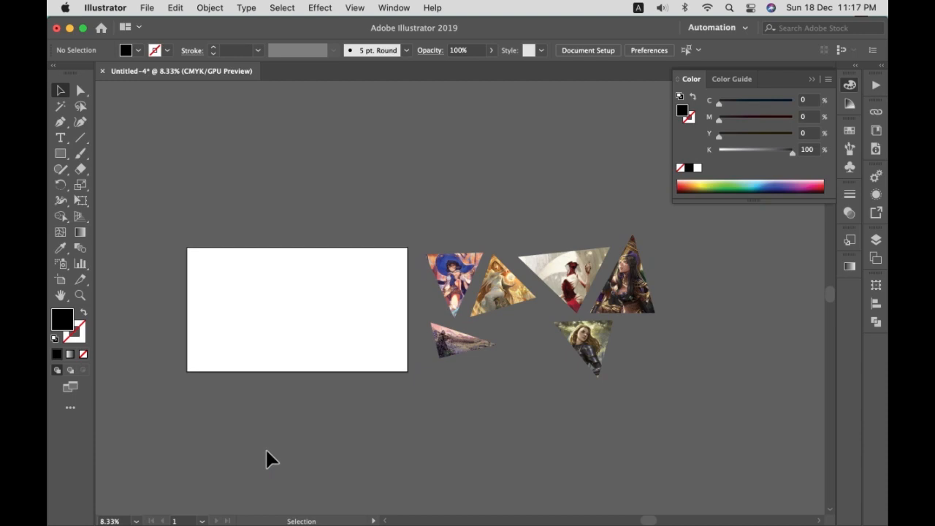
pyautogui.moveTo(246, 298); pyautogui.dragTo(332, 432)
pyautogui.scroll(1, 294, 331)
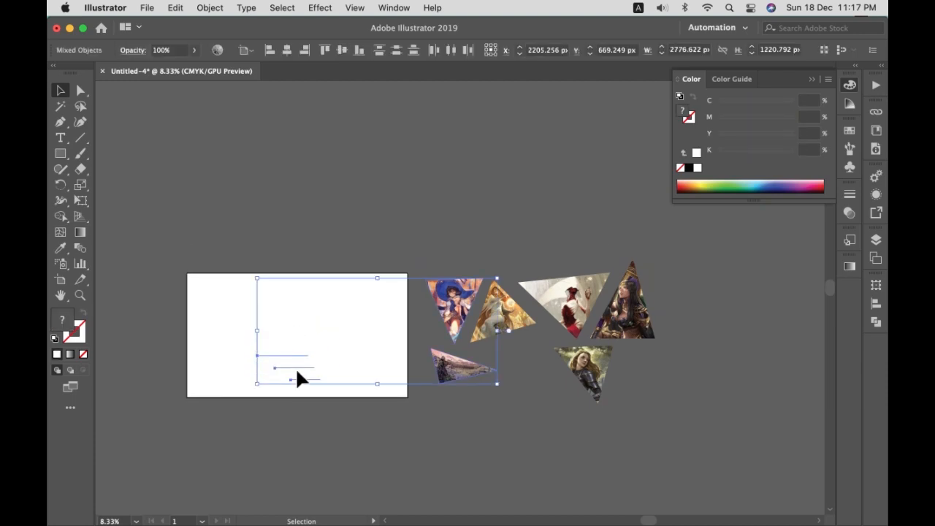
pyautogui.moveTo(293, 364); pyautogui.dragTo(300, 206)
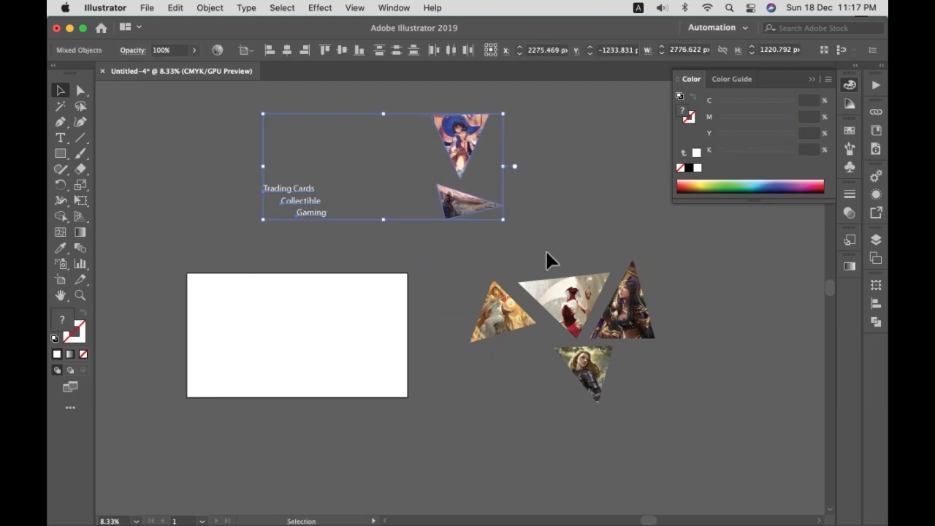
pyautogui.press('cmd+z')
# - Move the three white text lines off the artboard into the empty area above it
pyautogui.click(229, 267)
pyautogui.click(282, 364)
pyautogui.moveTo(281, 364); pyautogui.dragTo(265, 185)
pyautogui.click(315, 422)
pyautogui.moveTo(333, 440); pyautogui.dragTo(321, 381)
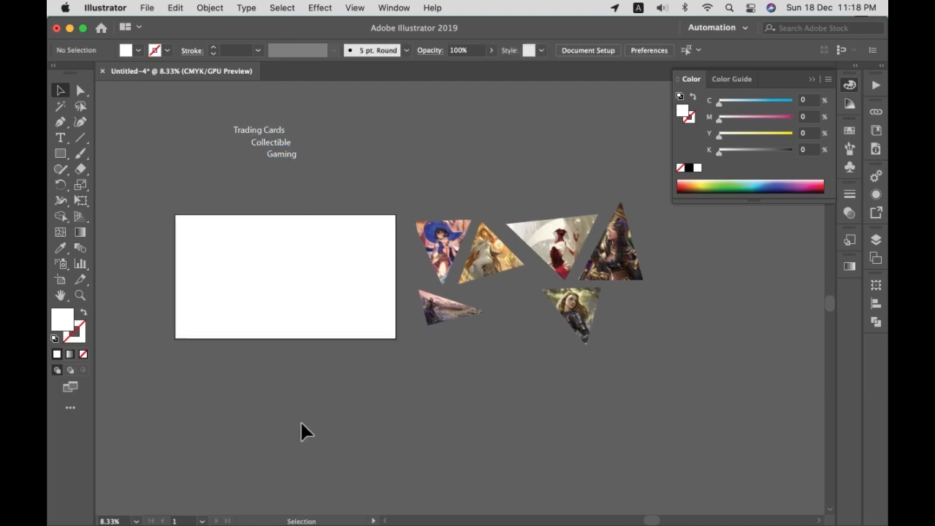
# - Draw a tall, narrow closed rectangle with the Pen tool, starting on the artboard's top edge in its left half
pyautogui.press('p')
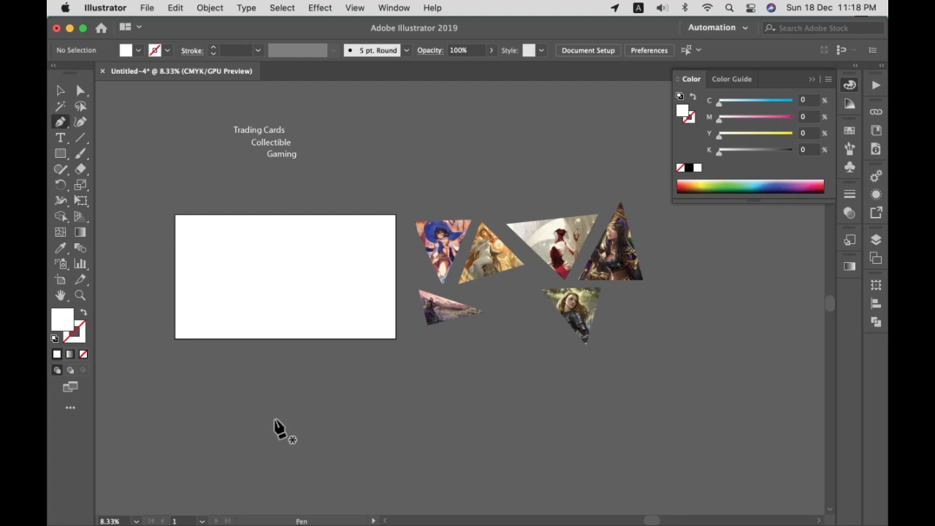
pyautogui.click(240, 216)
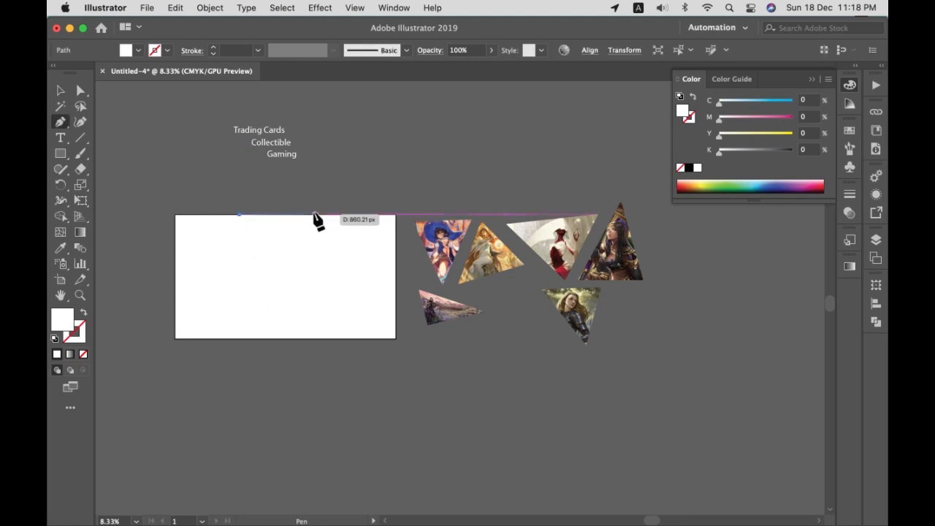
pyautogui.click(267, 216)
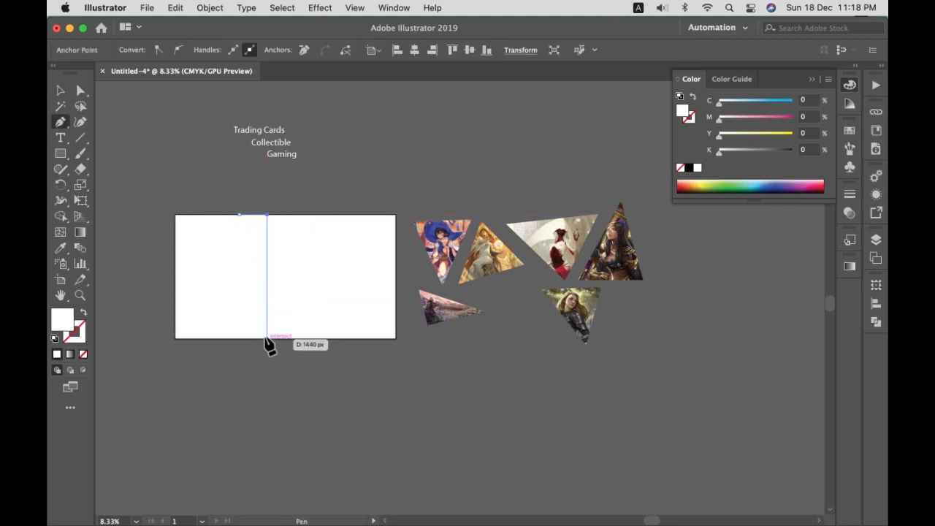
pyautogui.click(267, 301)
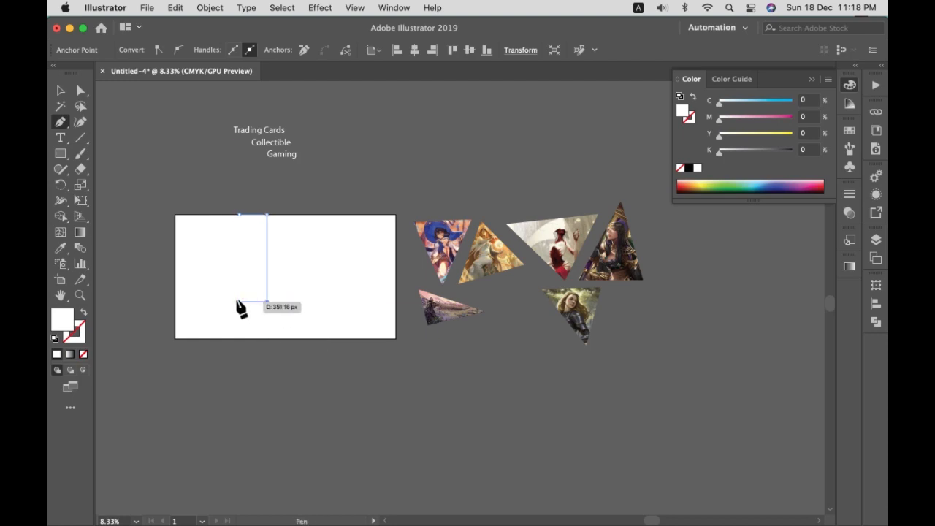
pyautogui.click(240, 301)
pyautogui.click(240, 216)
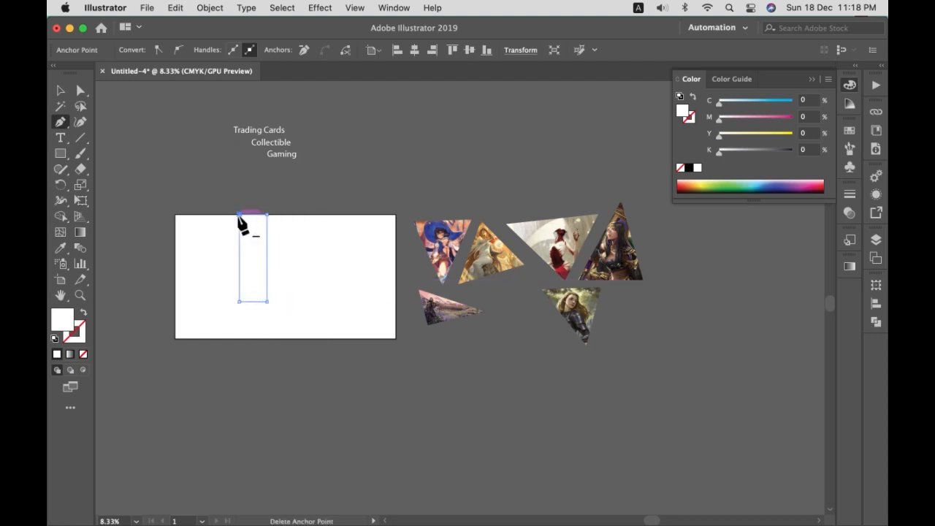
# - Give the tall rectangle the default white fill and 1 pt black stroke, widen it, and copy it to the right with a narrow gap
pyautogui.press('v')
pyautogui.moveTo(239, 264)
pyautogui.mouseDown()
pyautogui.moveTo(214, 269)
pyautogui.moveTo(260, 277)
pyautogui.mouseUp()
pyautogui.click(54, 338)
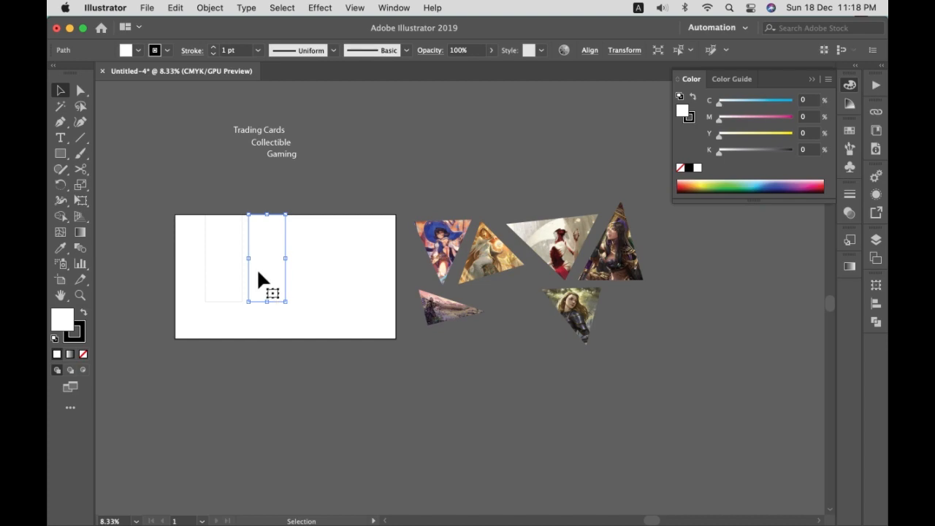
pyautogui.press('super+v')
pyautogui.press('super+z')
# - Repeat the rectangle copy to the right at equal spacing to make a row of six rectangles
pyautogui.moveTo(259, 281); pyautogui.dragTo(303, 280)
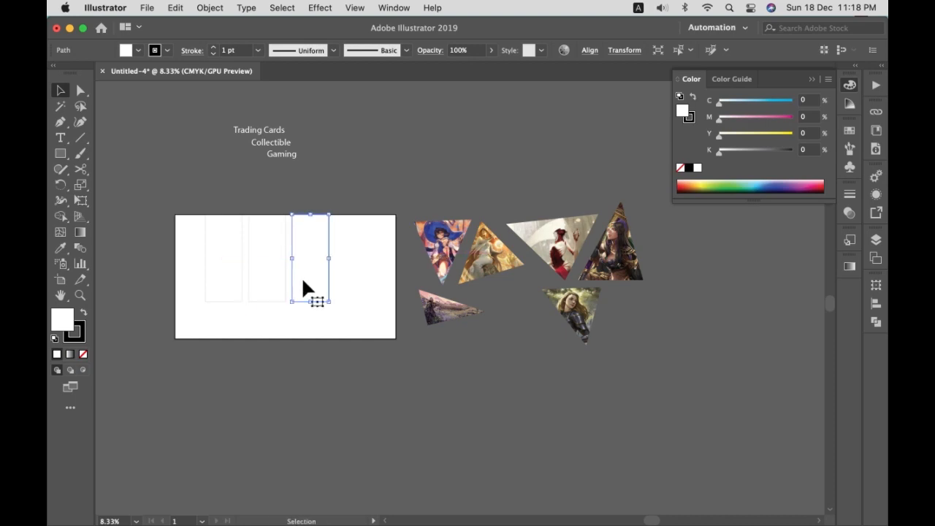
pyautogui.press('super+d')
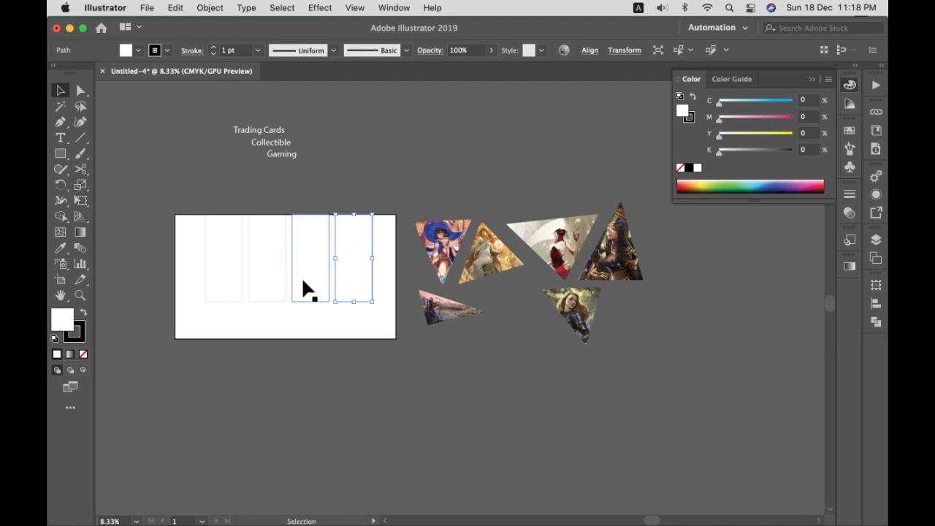
pyautogui.press('a')
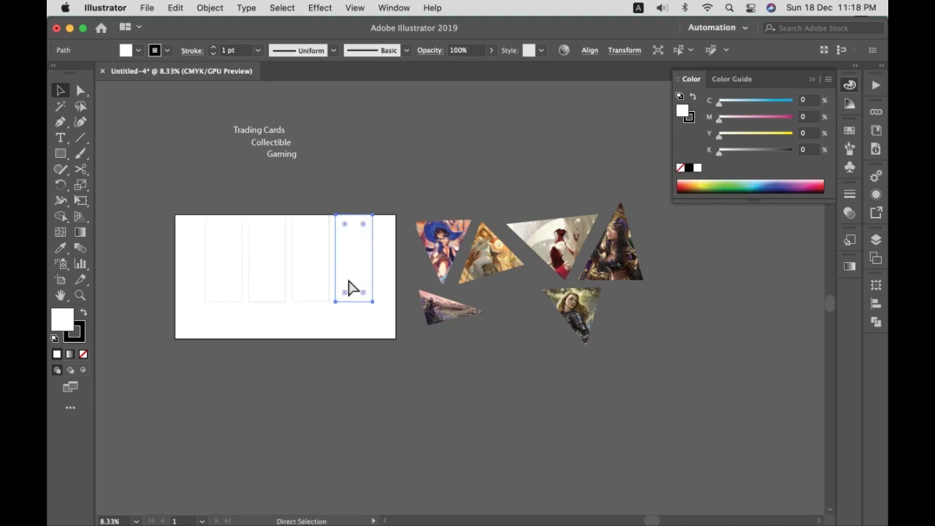
pyautogui.press('v')
pyautogui.press('super+d')
pyautogui.press('super+d')
# - Select all six rectangles, narrow the row slightly, and move it left and up to start near the artboard's left edge
pyautogui.keyDown('shift'); pyautogui.click(406, 281); pyautogui.keyUp('shift')
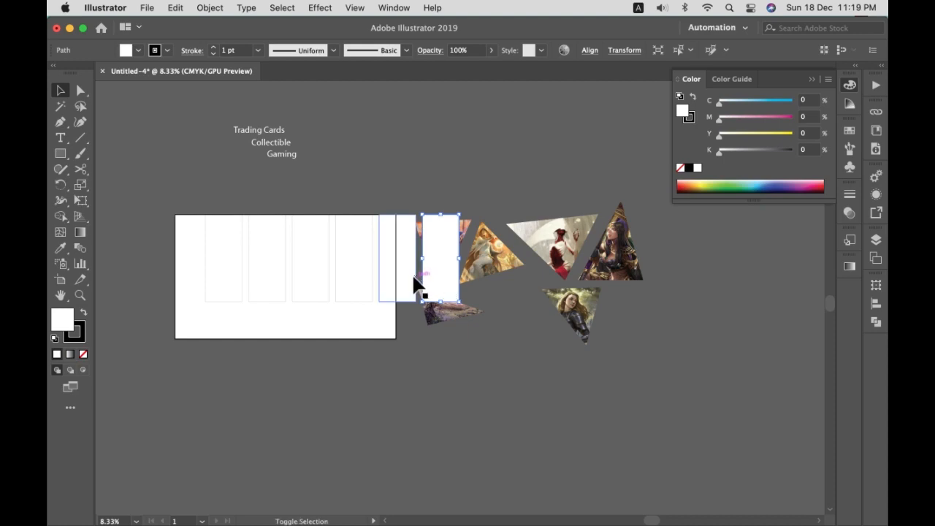
pyautogui.keyDown('shift'); pyautogui.click(348, 279); pyautogui.keyUp('shift')
pyautogui.keyDown('shift'); pyautogui.click(311, 279); pyautogui.keyUp('shift')
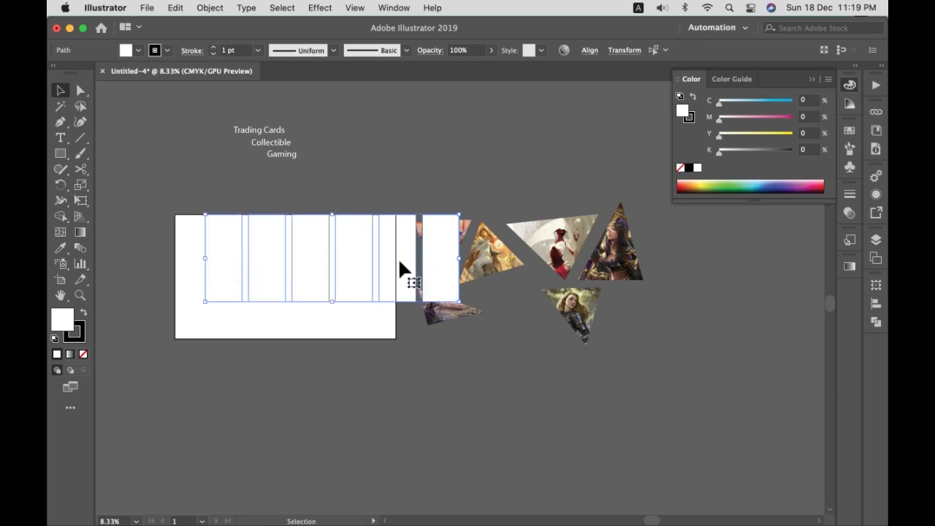
pyautogui.moveTo(456, 258); pyautogui.dragTo(407, 273)
pyautogui.click(358, 345)
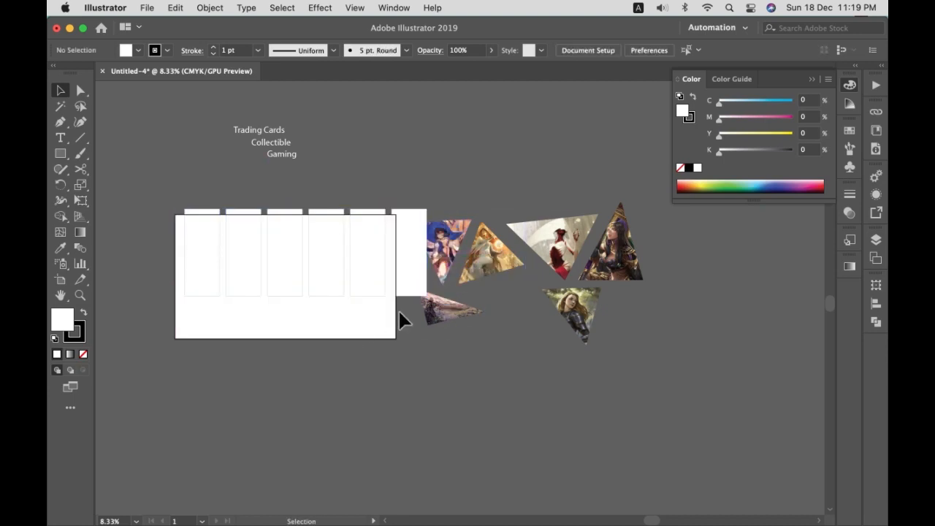
# - Move the landscape and blue-hatted character pieces clear of the rectangles, and release the clipping masks on all six artwork pieces
pyautogui.moveTo(449, 310); pyautogui.dragTo(549, 307)
pyautogui.moveTo(454, 237); pyautogui.dragTo(498, 170)
pyautogui.moveTo(486, 127); pyautogui.dragTo(594, 293)
pyautogui.rightClick(591, 317)
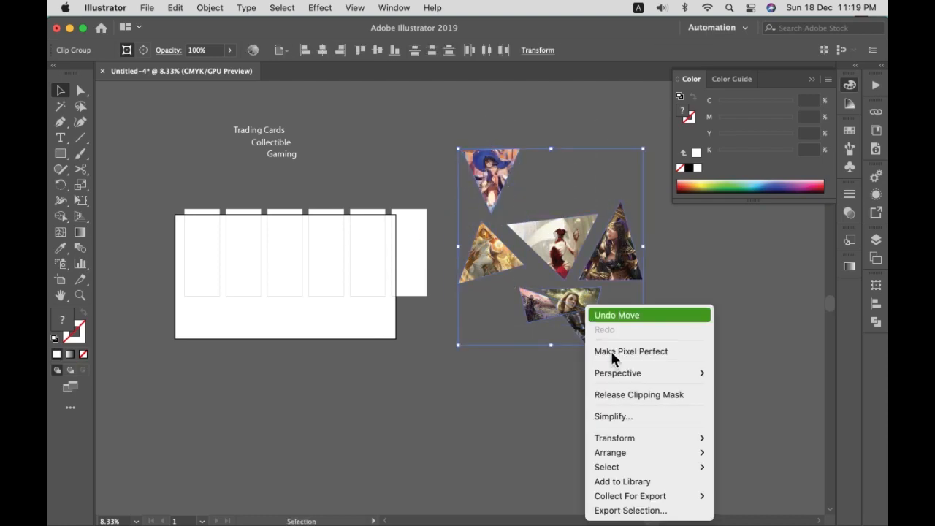
pyautogui.click(625, 394)
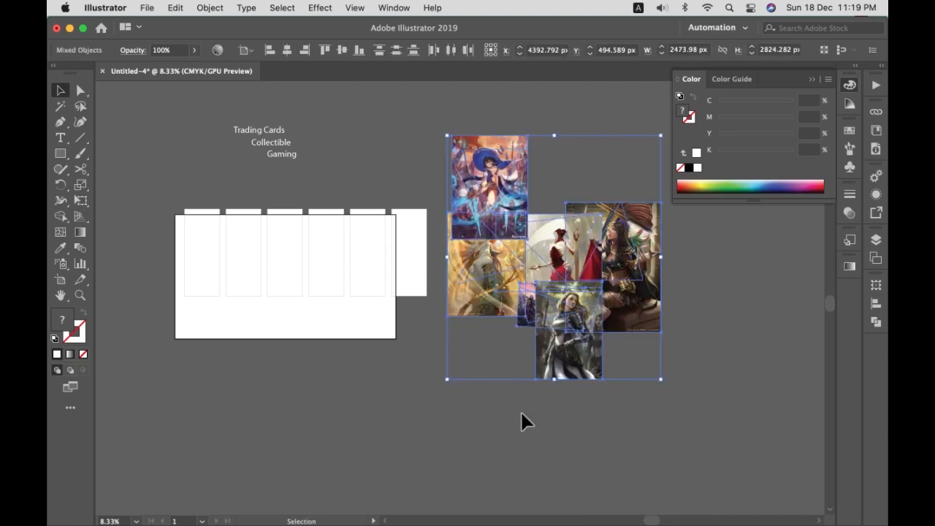
# - Spread the released images apart, moving the dark-haired warrior, the armoured knight and the pink landscape onto free canvas
pyautogui.click(647, 339)
pyautogui.moveTo(630, 304); pyautogui.dragTo(677, 363)
pyautogui.moveTo(549, 369); pyautogui.dragTo(532, 441)
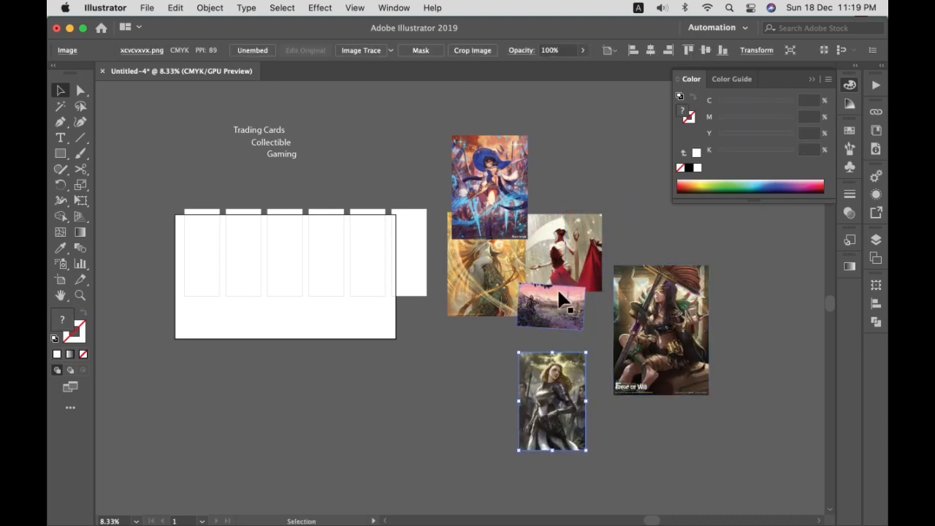
pyautogui.moveTo(552, 332); pyautogui.dragTo(300, 452)
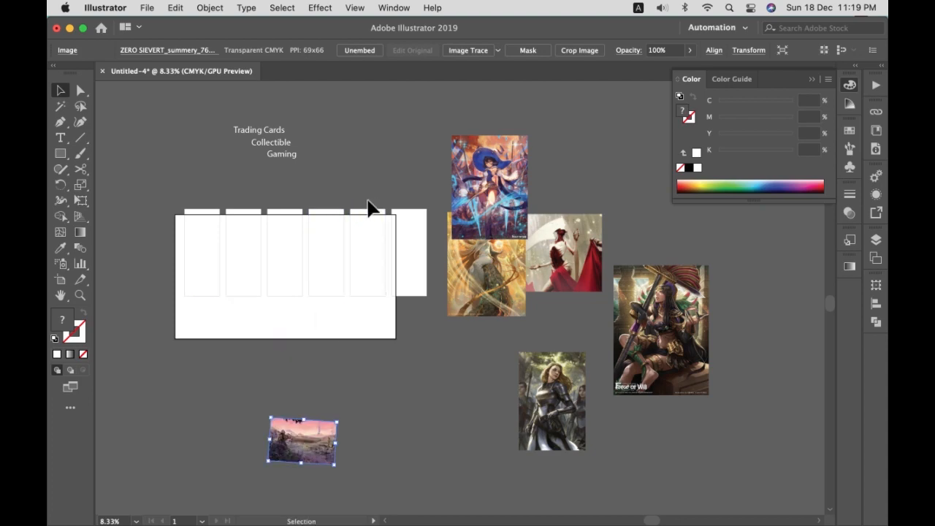
# - Rotate the fifth rectangle to horizontal and place it below the tall row, starting at the first rectangle's left edge
pyautogui.click(370, 223)
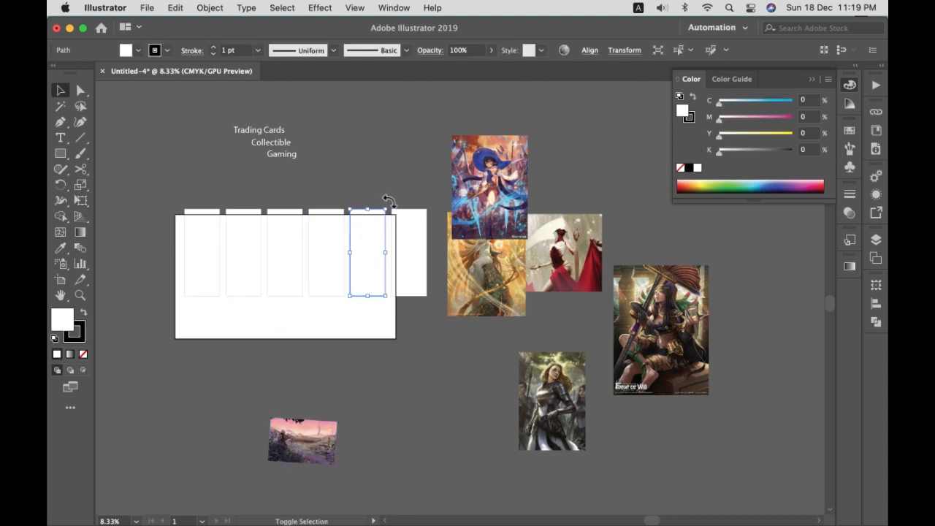
pyautogui.moveTo(389, 200); pyautogui.dragTo(417, 274)
pyautogui.moveTo(355, 255); pyautogui.dragTo(235, 330)
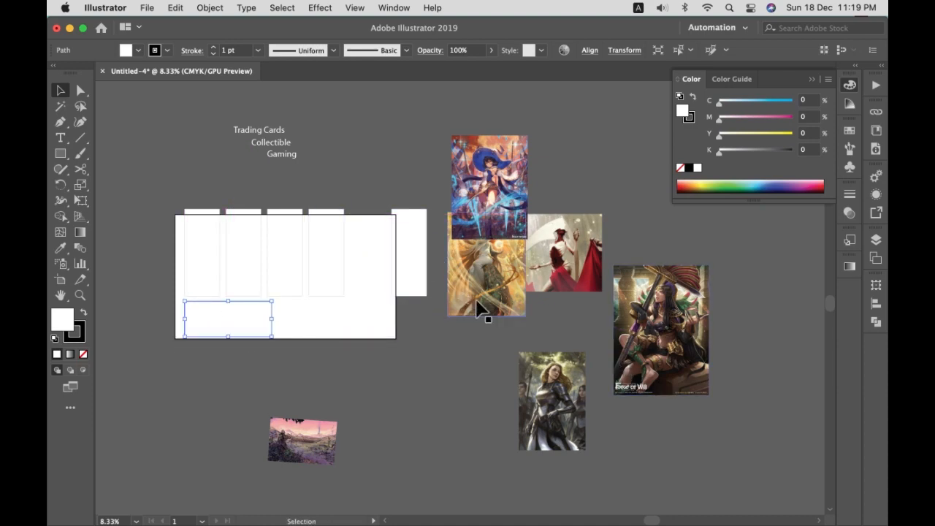
# - Rotate the sixth rectangle to horizontal, place it beside the other wide one, and shorten it to end at the fourth tall rectangle's right edge
pyautogui.click(413, 237)
pyautogui.moveTo(433, 203); pyautogui.dragTo(351, 234)
pyautogui.moveTo(409, 255); pyautogui.dragTo(344, 317)
pyautogui.click(365, 323)
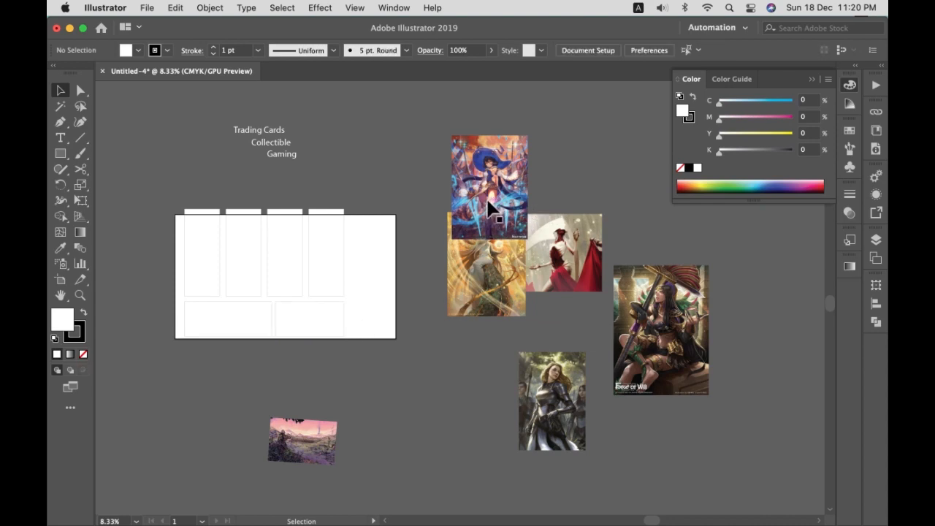
# - Place the blue-hatted character image behind the first tall rectangle and clip it to that shape
pyautogui.moveTo(499, 213); pyautogui.dragTo(219, 269)
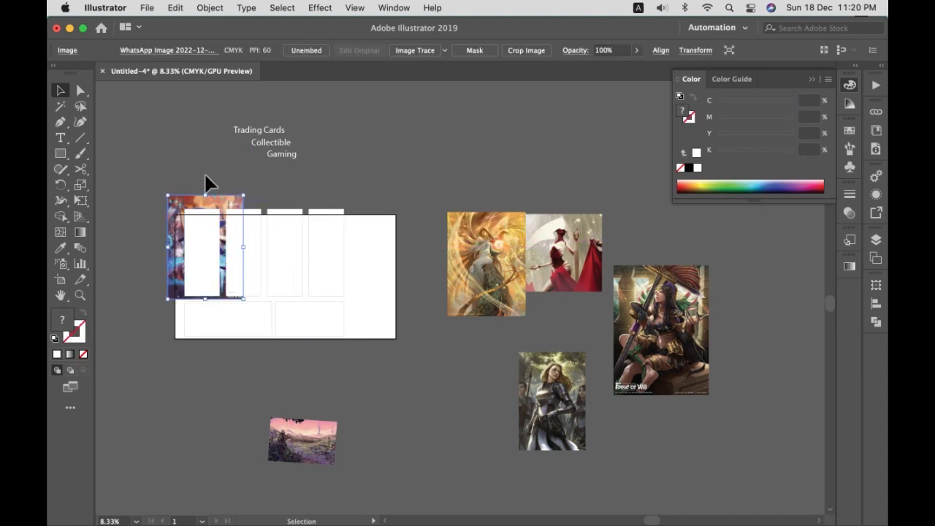
pyautogui.keyDown('shift'); pyautogui.click(212, 239); pyautogui.keyUp('shift')
pyautogui.press('super+7')
pyautogui.press('super+equal')
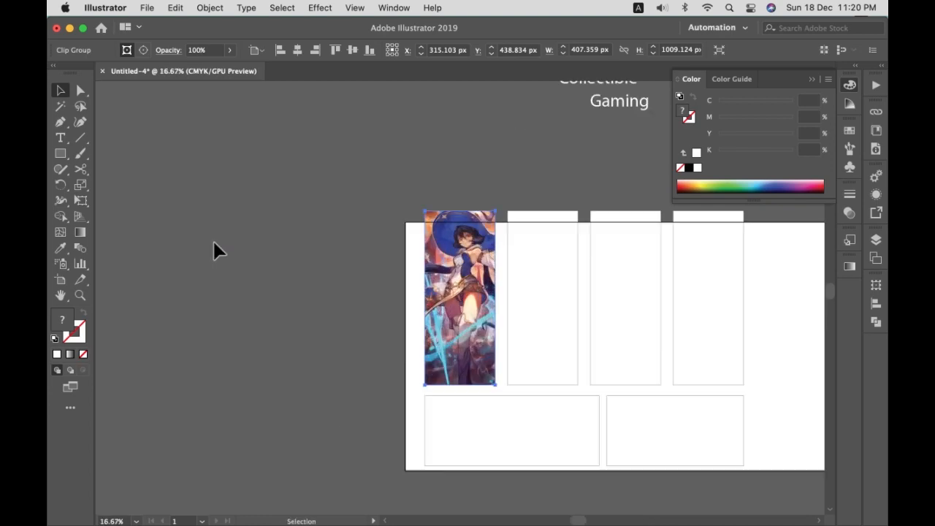
# - Reposition the blue-hatted character image inside its clipping mask with the Direct Selection tool, shifting it slightly down
pyautogui.moveTo(497, 302); pyautogui.dragTo(192, 303)
pyautogui.press('a')
pyautogui.press('super+z')
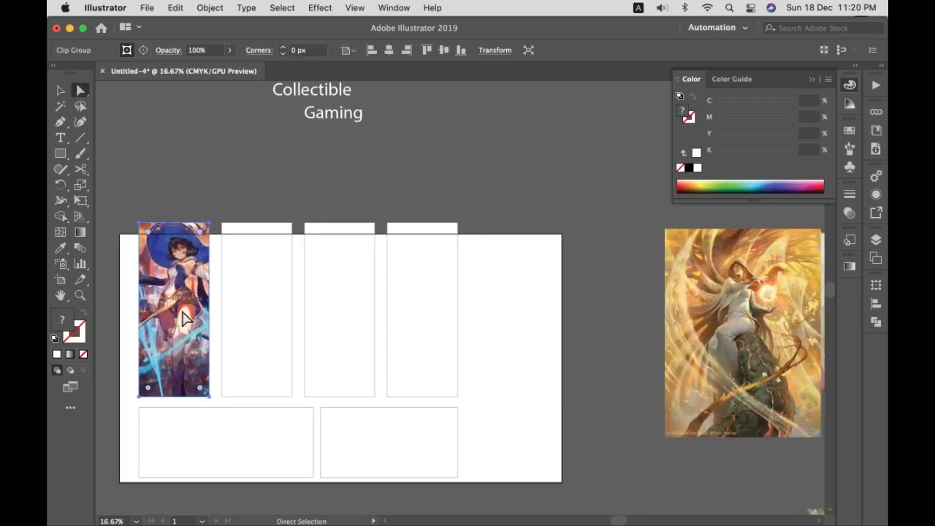
pyautogui.press('super+shift+a')
pyautogui.moveTo(186, 266); pyautogui.dragTo(188, 278)
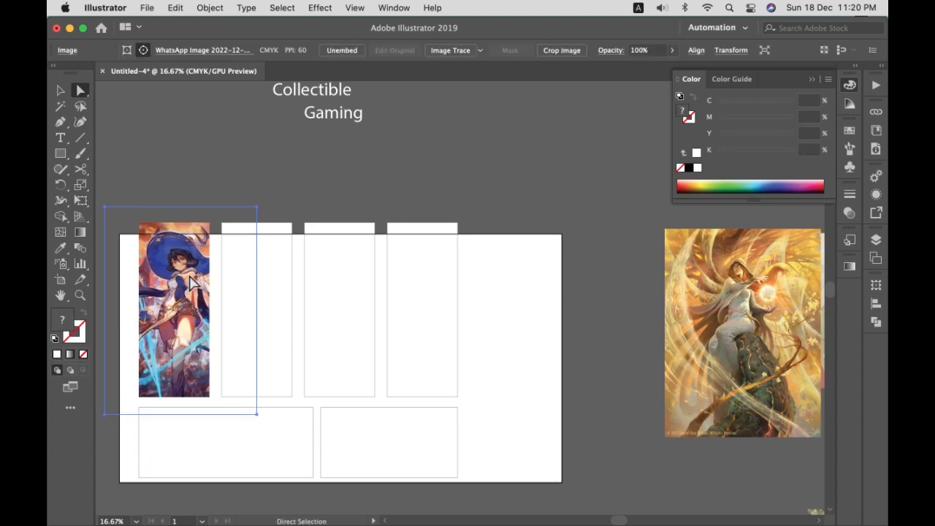
pyautogui.click(266, 177)
# - Place the golden winged figure image behind the second tall rectangle and clip it to that shape
pyautogui.moveTo(734, 382); pyautogui.dragTo(192, 333)
pyautogui.moveTo(273, 359); pyautogui.dragTo(413, 363)
pyautogui.press('v')
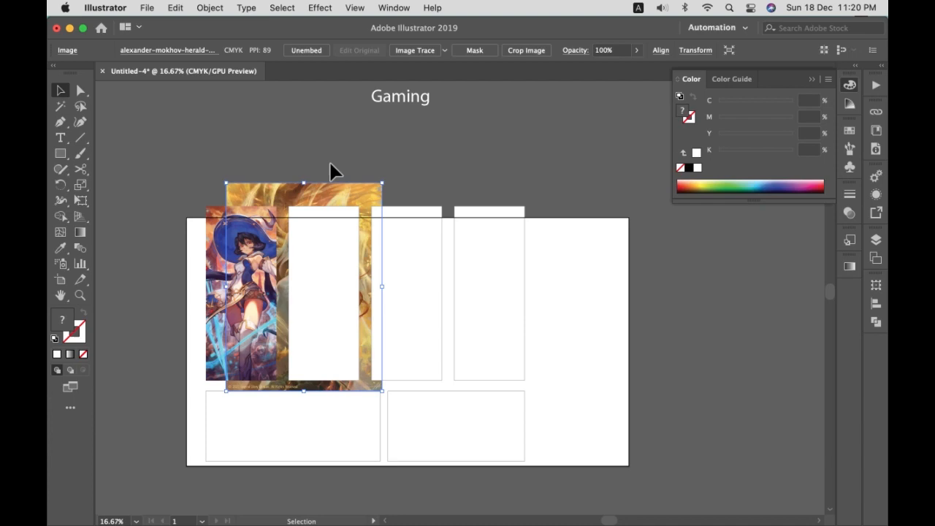
pyautogui.keyDown('shift'); pyautogui.click(334, 265); pyautogui.keyUp('shift')
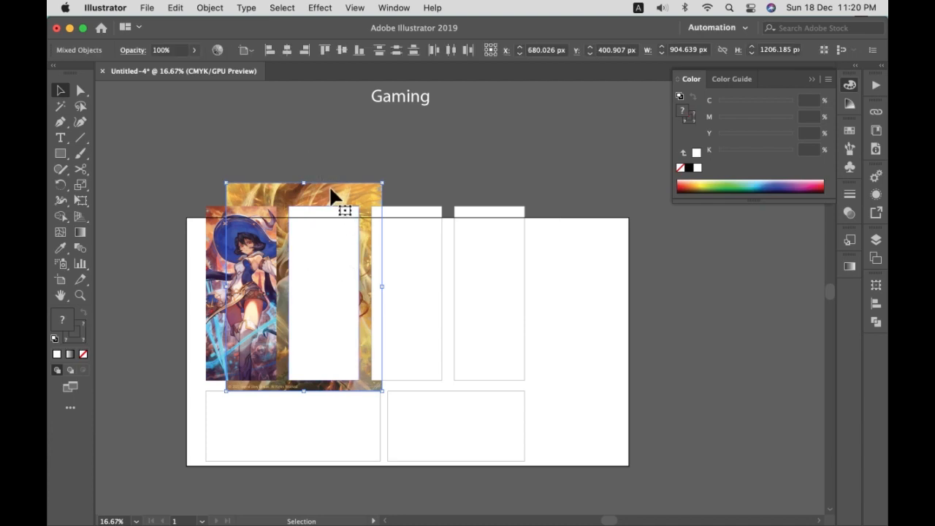
pyautogui.press('a')
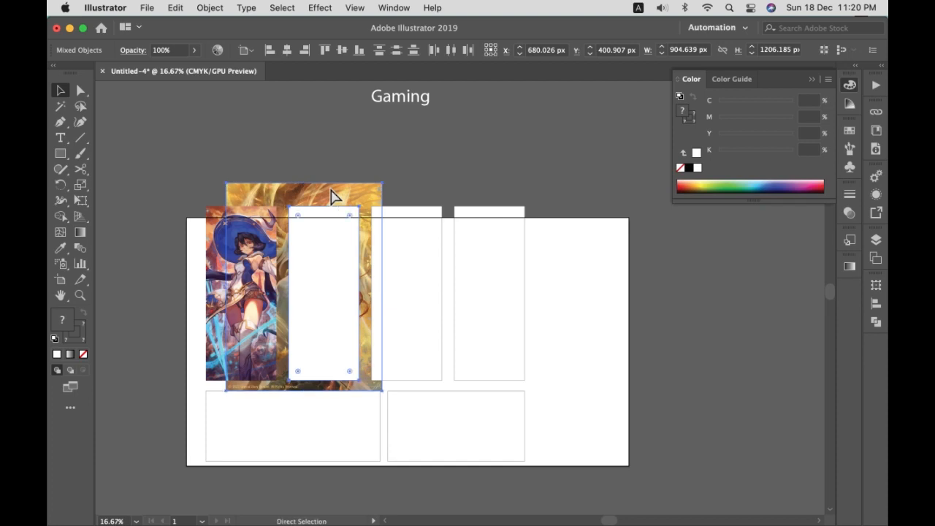
pyautogui.press('super+7')
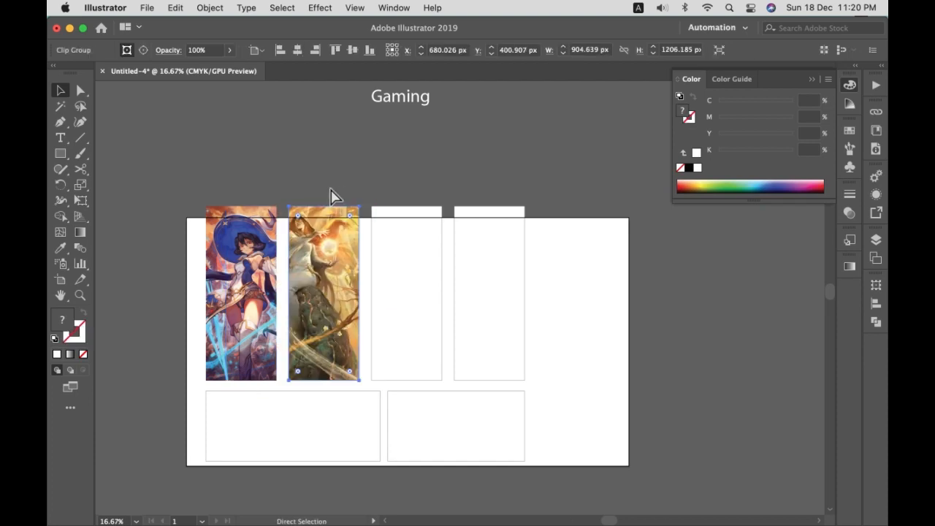
pyautogui.click(330, 196)
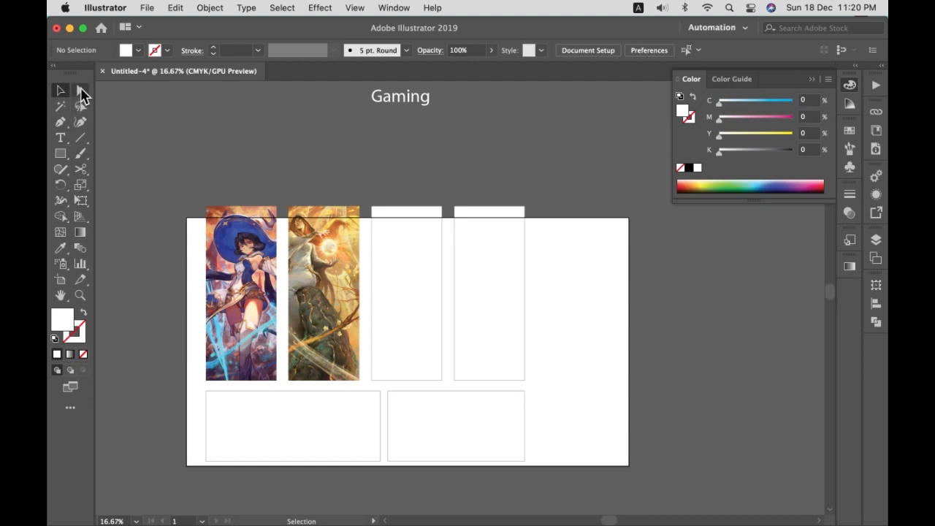
# - Shift the golden winged figure image right and down inside its mask to centre the figure in the panel
pyautogui.click(80, 90)
pyautogui.click(334, 295)
pyautogui.moveTo(325, 290); pyautogui.dragTo(339, 303)
# - Place the red-robed figure image behind the wide rectangle under the first two panels and clip it to that shape
pyautogui.press('space')
pyautogui.moveTo(660, 344); pyautogui.dragTo(368, 339)
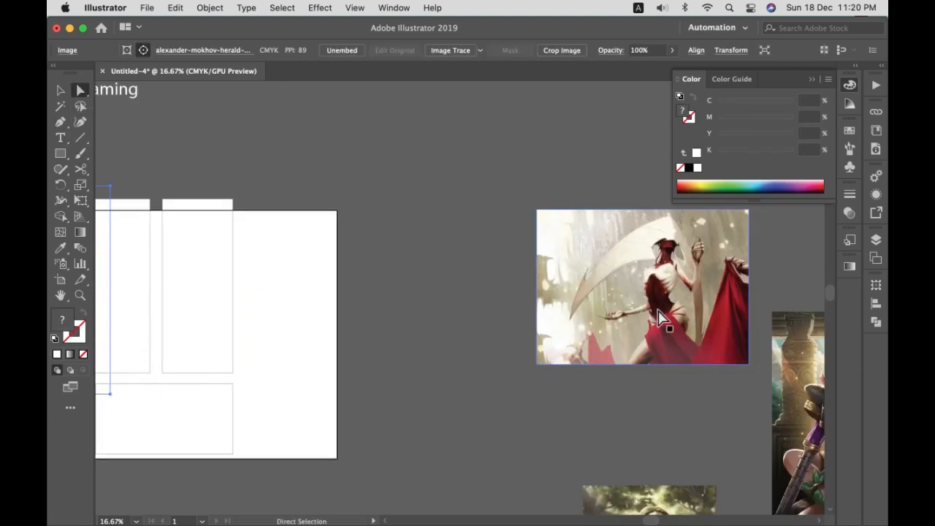
pyautogui.moveTo(662, 318); pyautogui.dragTo(288, 387)
pyautogui.press('space')
pyautogui.moveTo(250, 425); pyautogui.dragTo(588, 349)
pyautogui.moveTo(641, 318); pyautogui.dragTo(356, 388)
pyautogui.press('v')
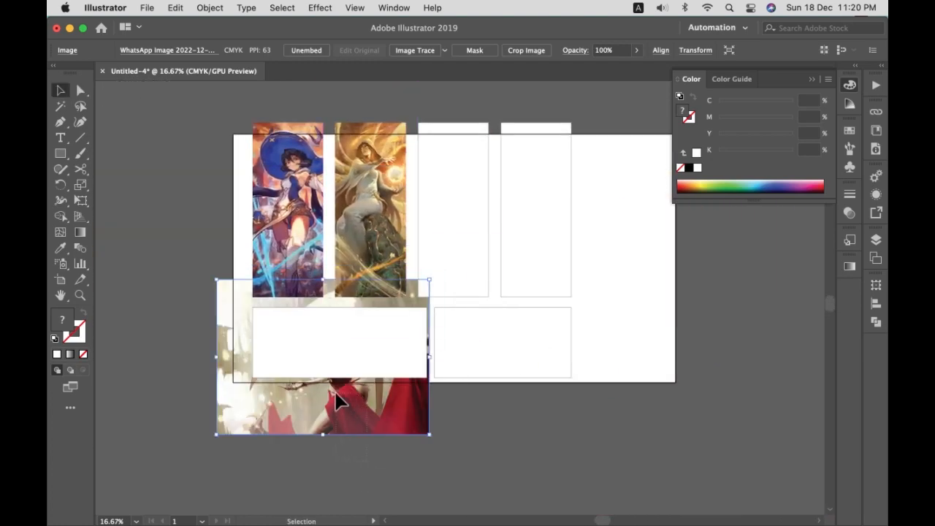
pyautogui.click(325, 341)
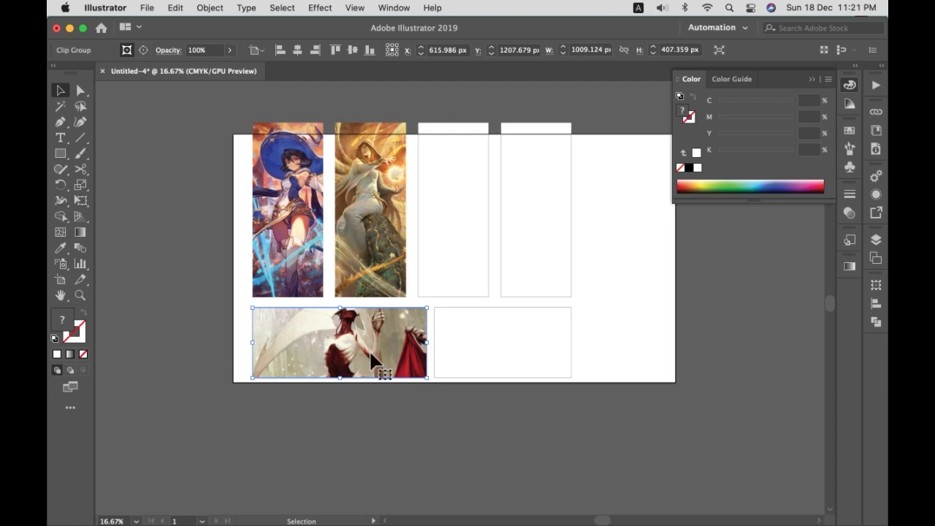
# - Adjust the red-robed figure image inside its mask so the head and raised hand fit in the wide panel
pyautogui.press('a')
pyautogui.click(383, 434)
pyautogui.moveTo(380, 357); pyautogui.dragTo(365, 328)
pyautogui.click(489, 413)
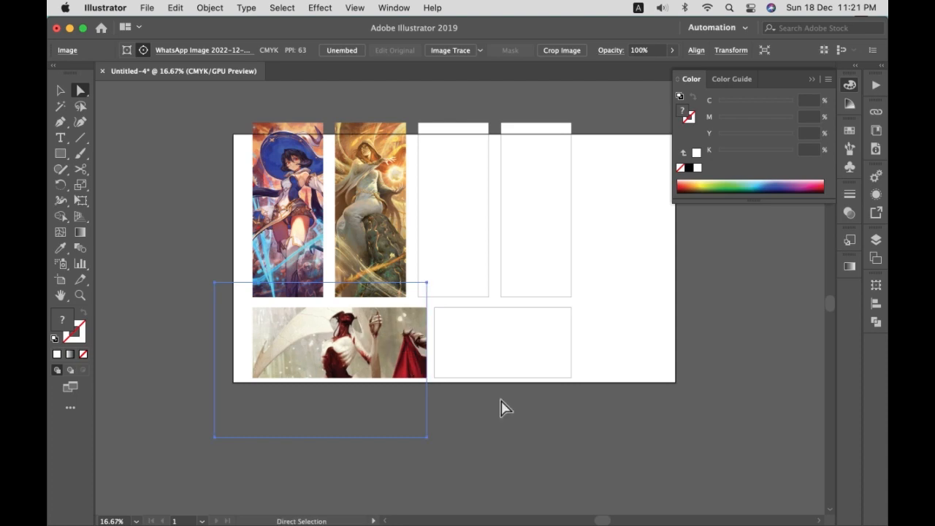
pyautogui.click(501, 400)
# - Place the armoured knight image behind the third tall rectangle and clip it to that shape
pyautogui.moveTo(570, 403); pyautogui.dragTo(359, 449)
pyautogui.moveTo(722, 477); pyautogui.dragTo(245, 175)
pyautogui.press('v')
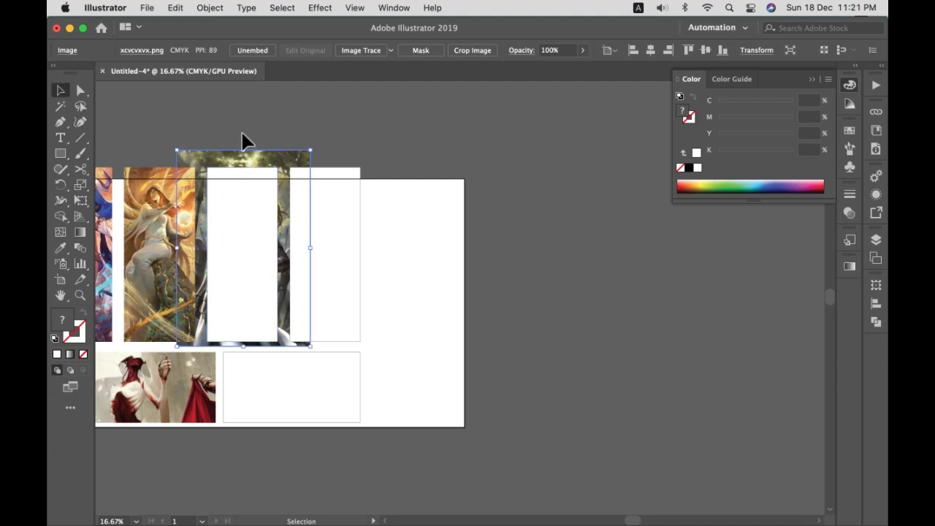
pyautogui.keyDown('shift'); pyautogui.click(264, 205); pyautogui.keyUp('shift')
pyautogui.press('super+7')
# - Move the dark-haired warrior image behind the fourth tall rectangle, scale it down, and clip it to that shape
pyautogui.moveTo(464, 270); pyautogui.dragTo(195, 264)
pyautogui.moveTo(680, 419); pyautogui.dragTo(130, 287)
pyautogui.moveTo(175, 311); pyautogui.dragTo(505, 314)
pyautogui.moveTo(515, 355); pyautogui.dragTo(411, 327)
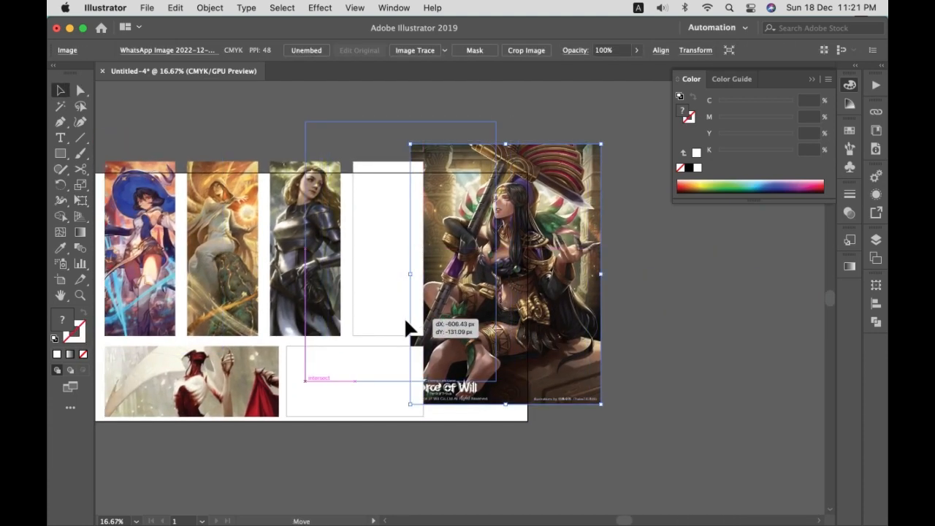
pyautogui.moveTo(403, 121); pyautogui.dragTo(401, 178)
pyautogui.moveTo(457, 226); pyautogui.dragTo(431, 185)
pyautogui.keyDown('shift'); pyautogui.click(407, 201); pyautogui.keyUp('shift')
pyautogui.press('super+7')
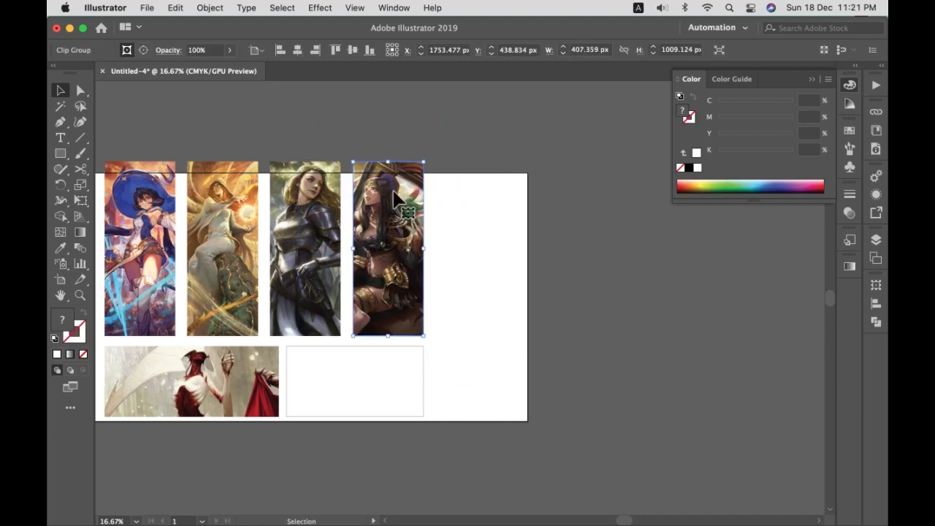
# - Shift the dark-haired warrior image down and slightly left inside its clipping mask
pyautogui.press('a')
pyautogui.moveTo(411, 244); pyautogui.dragTo(395, 289)
pyautogui.click(572, 371)
# - Place the pink landscape image behind the remaining wide rectangle, rotate and size it to cover the shape, and clip it
pyautogui.moveTo(581, 379); pyautogui.dragTo(179, 219)
pyautogui.moveTo(640, 407); pyautogui.dragTo(794, 245)
pyautogui.moveTo(247, 200); pyautogui.dragTo(494, 382)
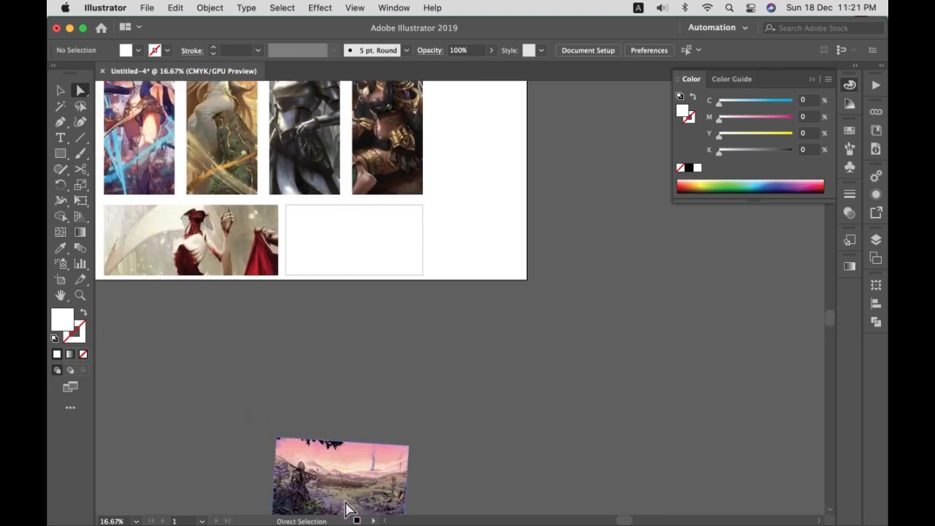
pyautogui.moveTo(346, 501); pyautogui.dragTo(353, 272)
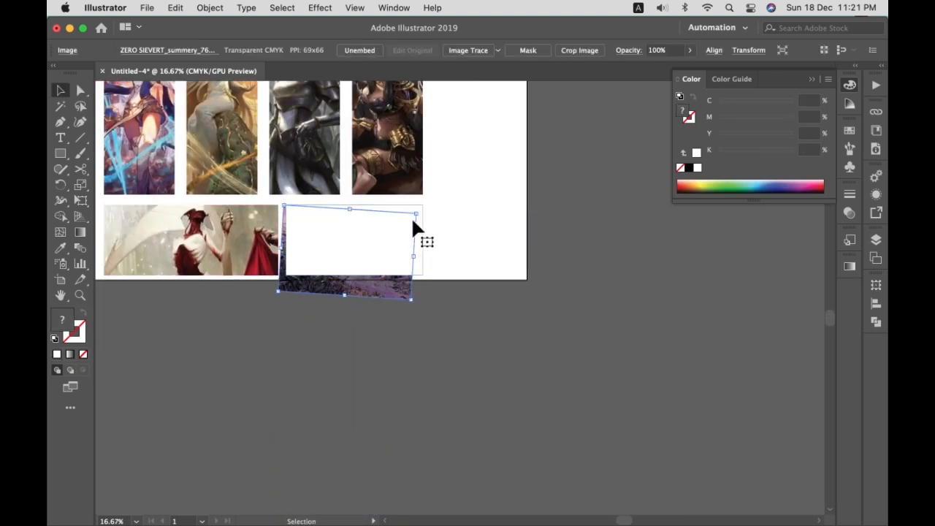
pyautogui.moveTo(413, 217); pyautogui.dragTo(429, 194)
pyautogui.keyDown('shift'); pyautogui.click(340, 231); pyautogui.keyUp('shift')
pyautogui.press('super+7')
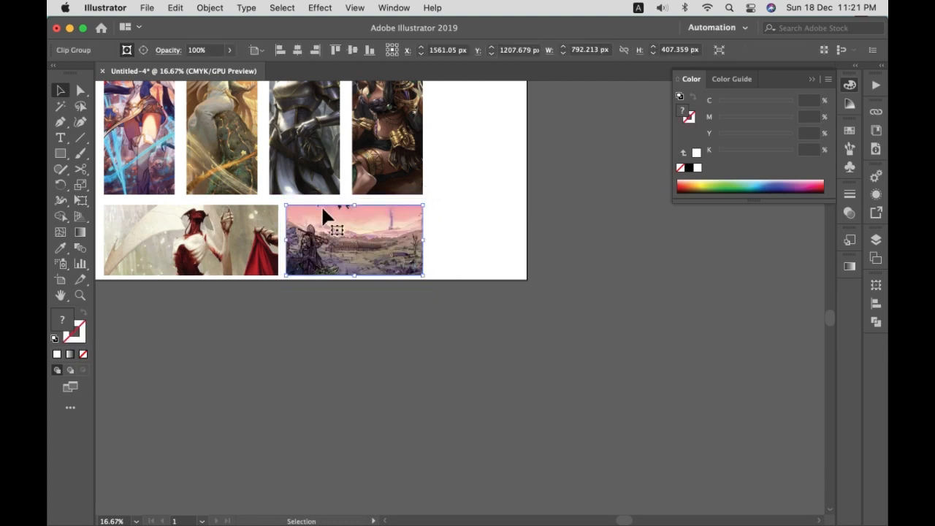
pyautogui.click(382, 325)
# - Move the Trading Cards, Collectible and Gaming texts beside the fourth tall panel and fill them with black
pyautogui.press('super+minus')
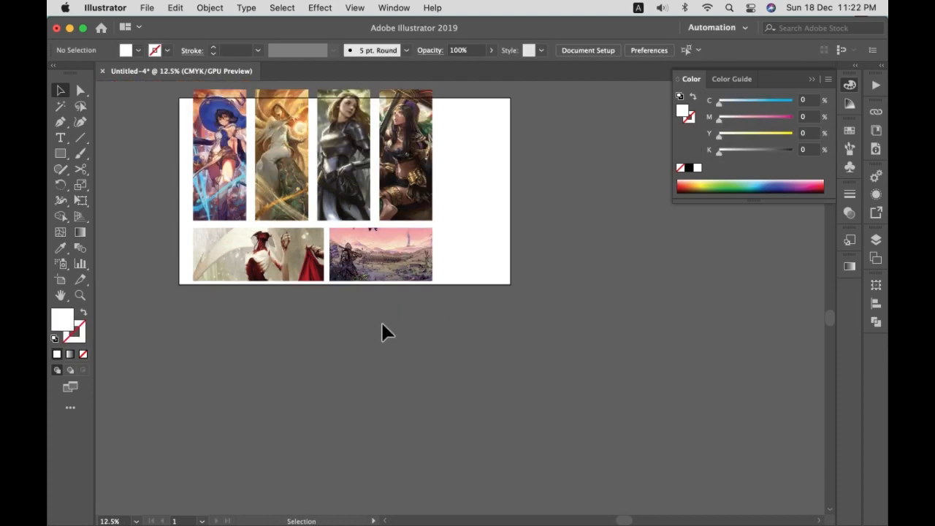
pyautogui.scroll(5, 475, 250)
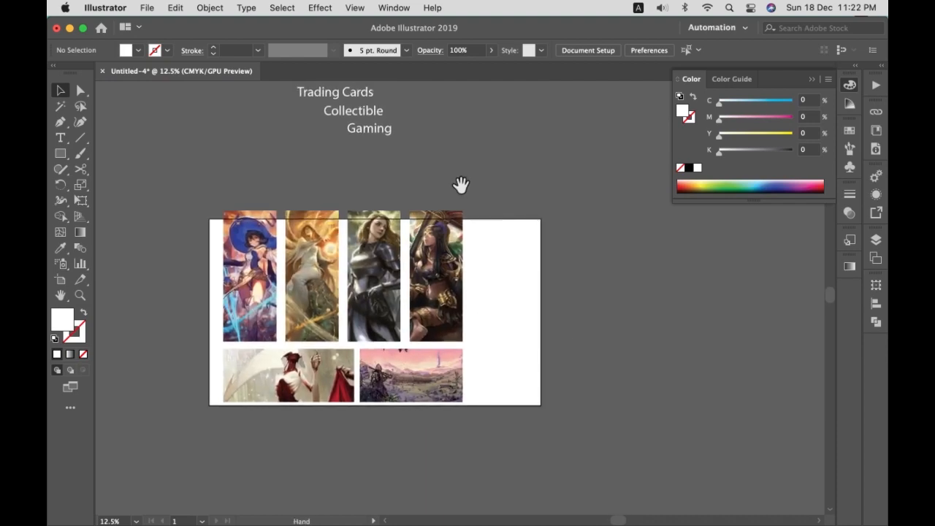
pyautogui.click(387, 111)
pyautogui.moveTo(387, 111); pyautogui.dragTo(548, 285)
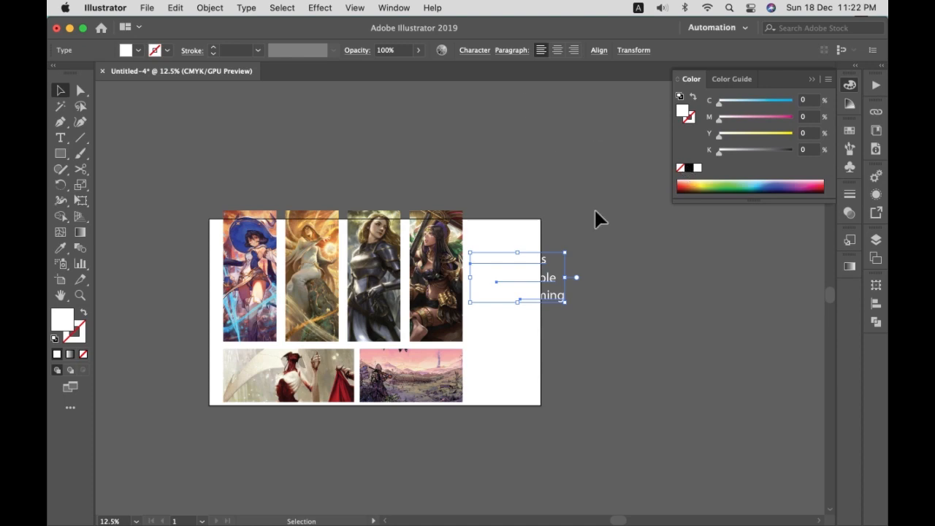
pyautogui.click(688, 169)
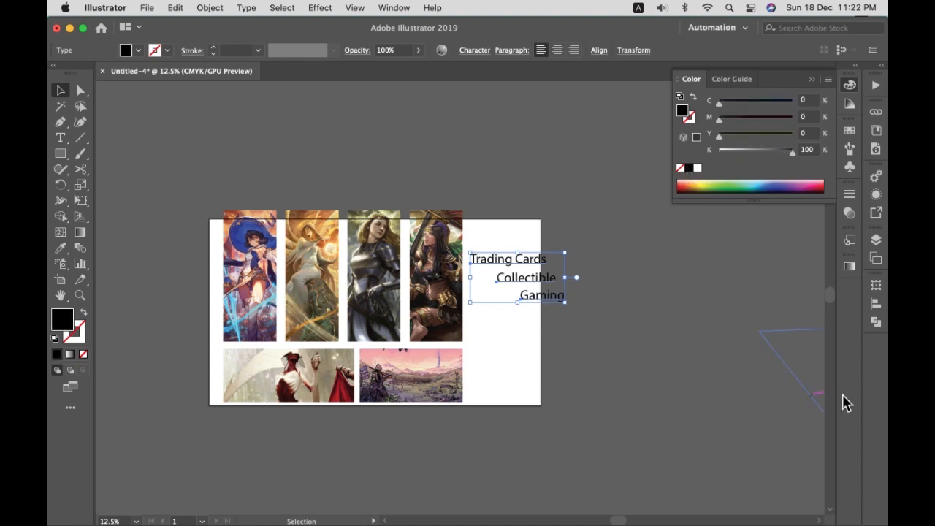
# - Left-align the three text lines and place them back in the blank area beside the fourth tall panel
pyautogui.press('space')
pyautogui.moveTo(702, 363); pyautogui.dragTo(614, 353)
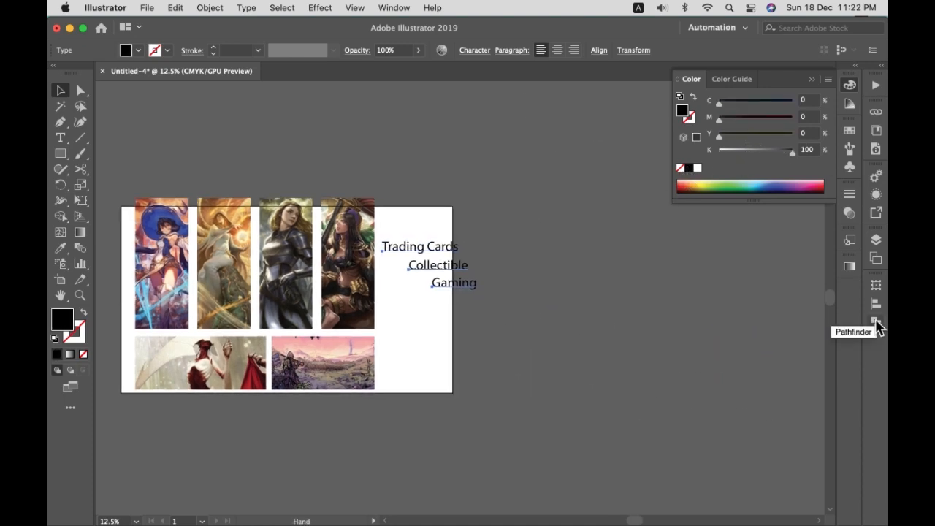
pyautogui.click(876, 303)
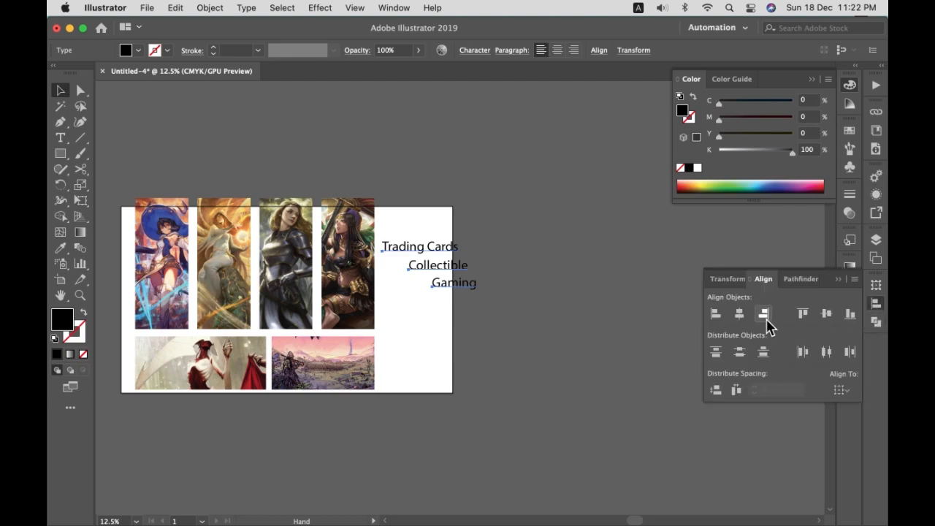
pyautogui.click(716, 315)
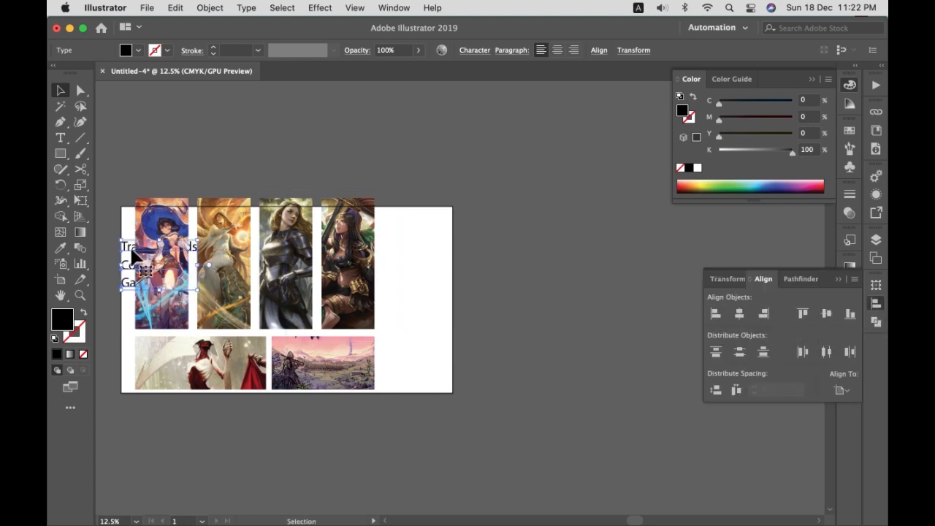
pyautogui.moveTo(129, 255); pyautogui.dragTo(393, 253)
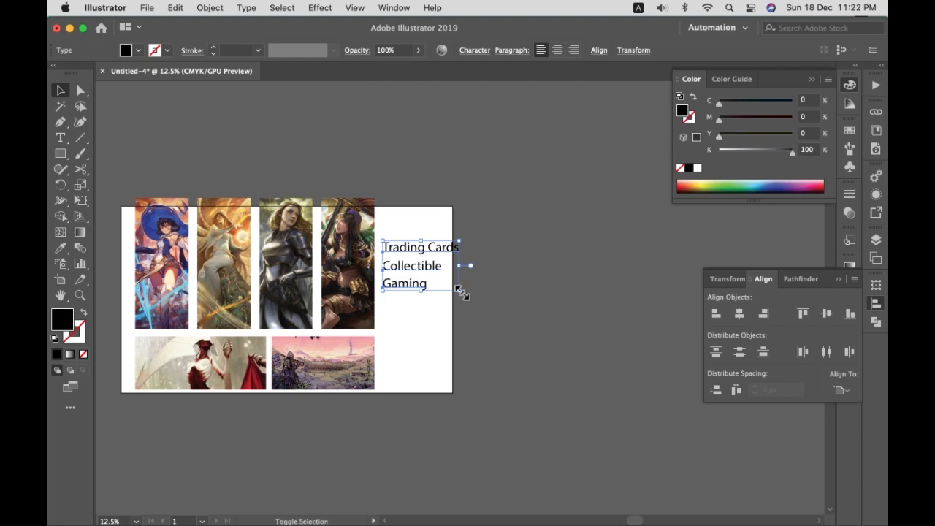
# - Scale the three text lines down to fit between the fourth tall panel and the artboard's right edge
pyautogui.moveTo(460, 292); pyautogui.dragTo(441, 278)
pyautogui.click(505, 310)
pyautogui.moveTo(509, 337); pyautogui.dragTo(518, 273)
pyautogui.moveTo(409, 150); pyautogui.dragTo(419, 201)
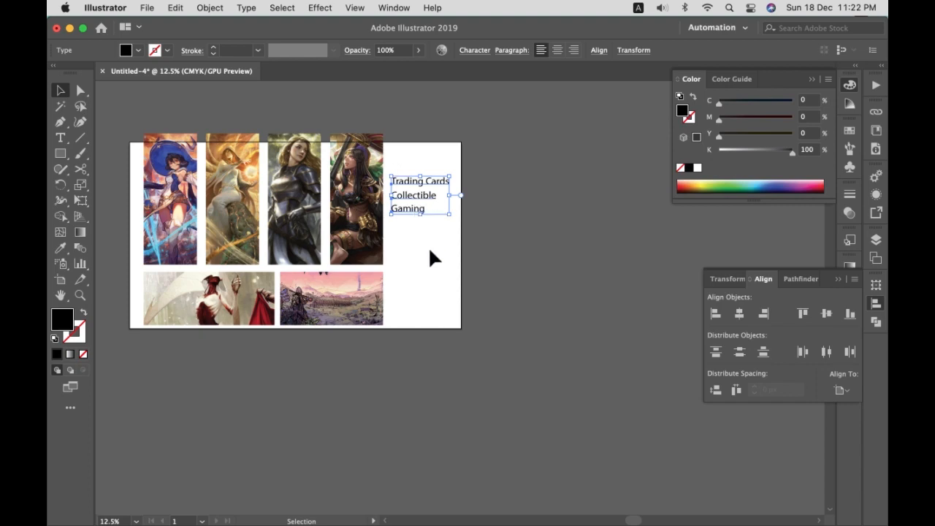
# - Change the font of the three text lines beside the fourth tall panel to Arial Black
pyautogui.click(473, 51)
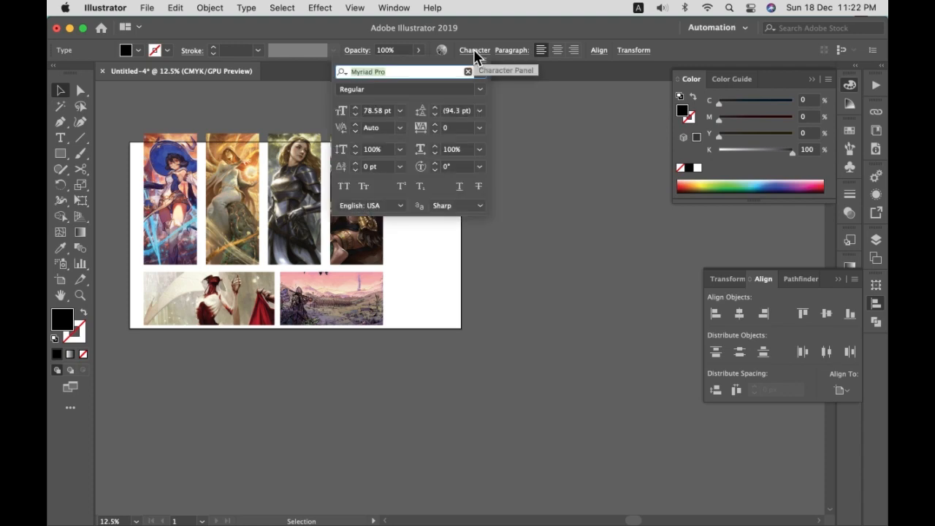
pyautogui.click(479, 73)
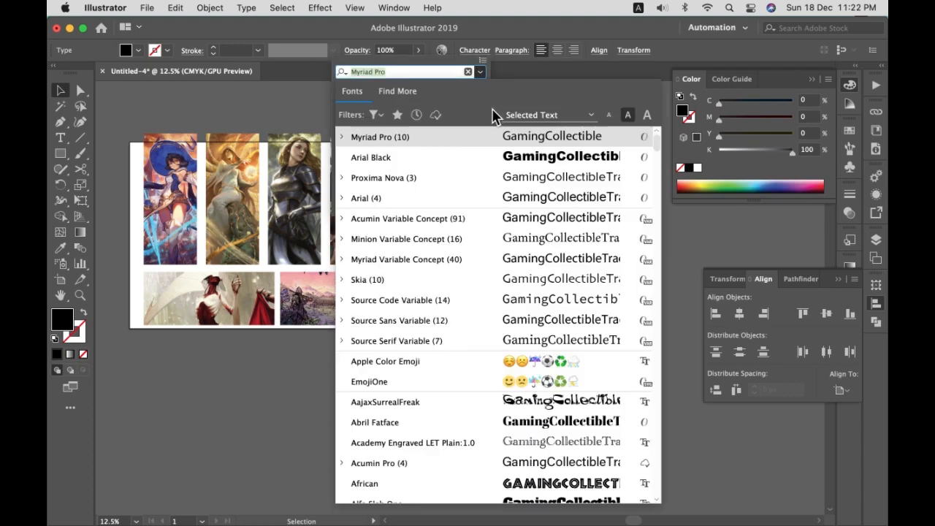
pyautogui.click(511, 160)
pyautogui.press('Escape')
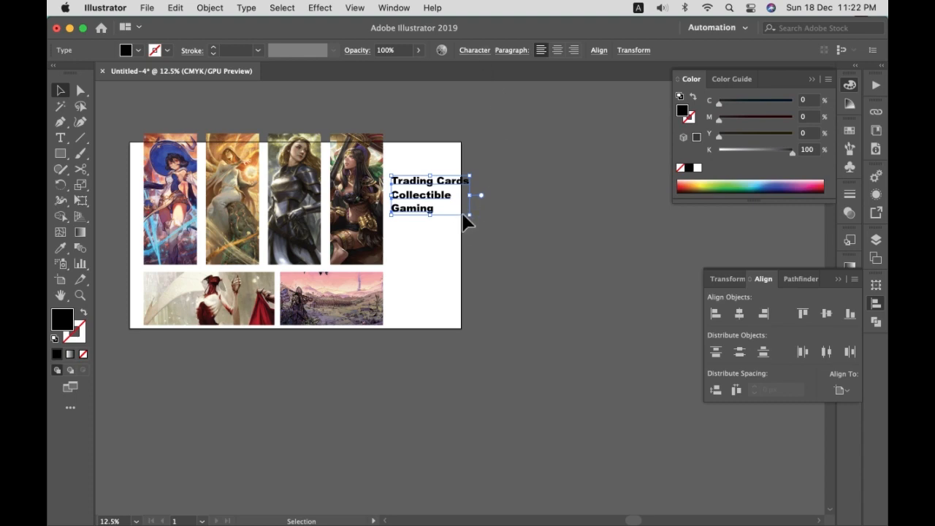
# - Scale the three text lines down to fit inside the artboard and move them slightly lower beside the fourth tall panel
pyautogui.moveTo(468, 217); pyautogui.dragTo(429, 198)
pyautogui.click(492, 221)
pyautogui.click(437, 207)
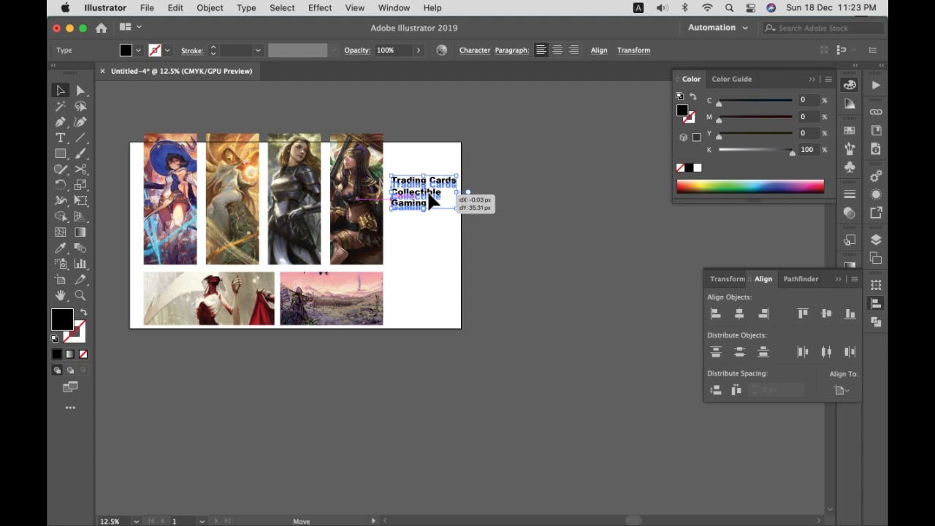
pyautogui.click(503, 224)
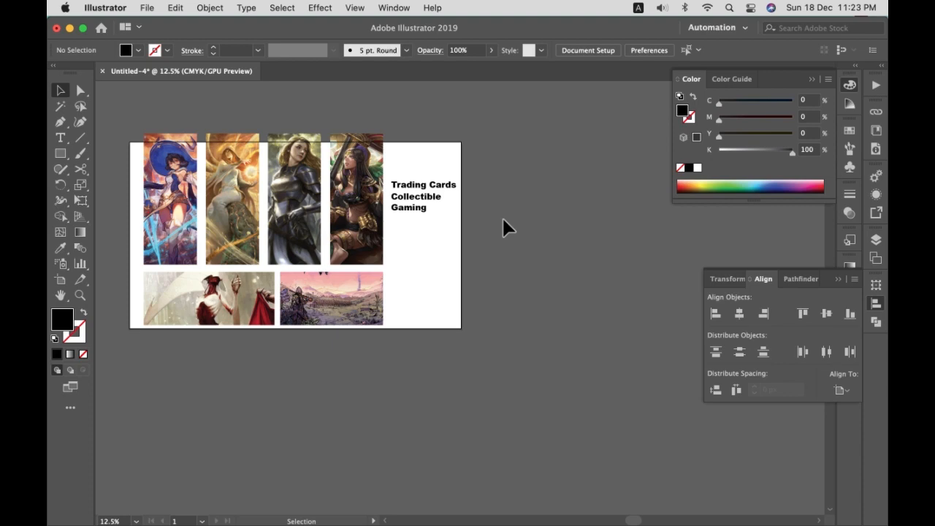
# - Correct the second text line to read Collectibles
pyautogui.doubleClick(441, 197)
pyautogui.write('s')
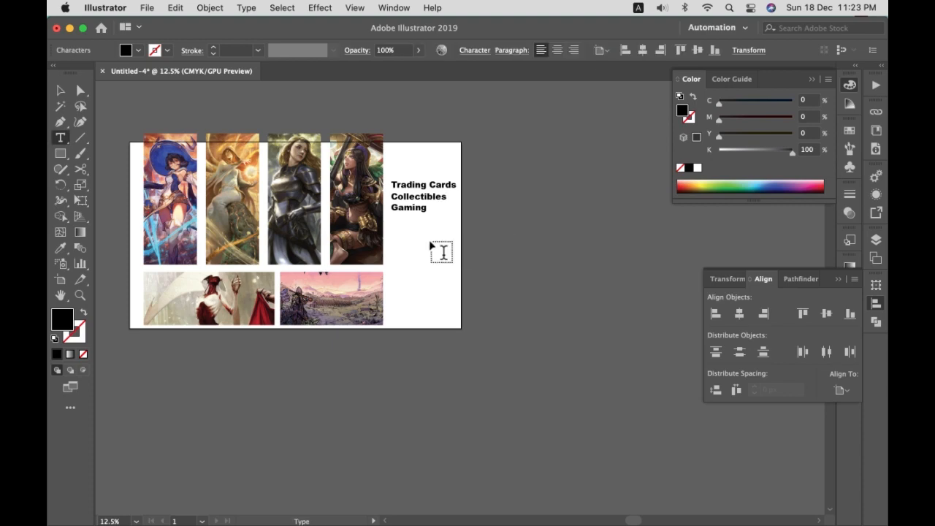
pyautogui.click(60, 91)
pyautogui.click(534, 238)
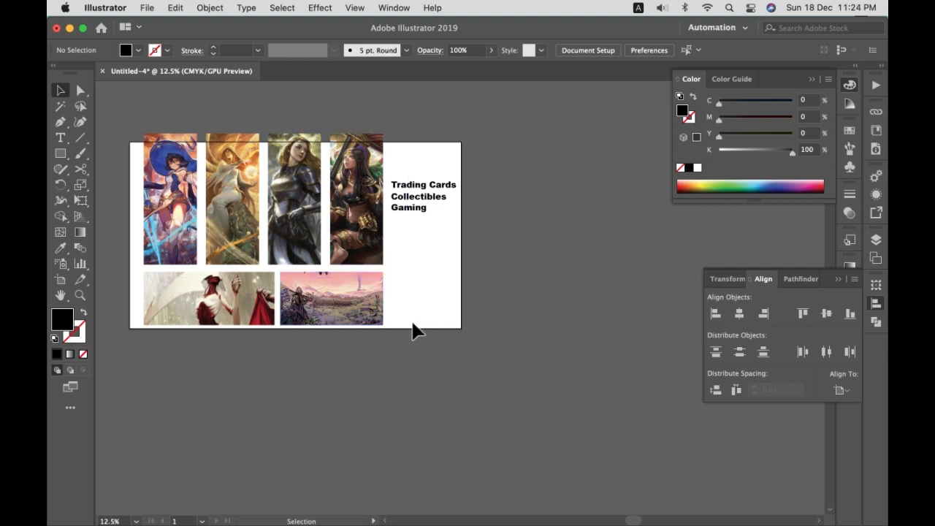
# - Shift the three text lines slightly down and closer to the fourth tall panel
pyautogui.click(437, 206)
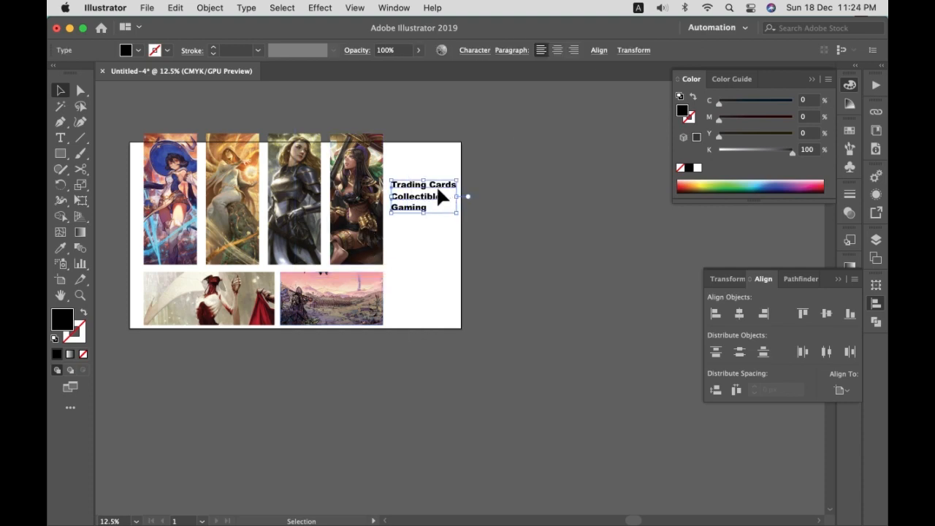
pyautogui.moveTo(436, 184); pyautogui.dragTo(433, 188)
pyautogui.click(495, 228)
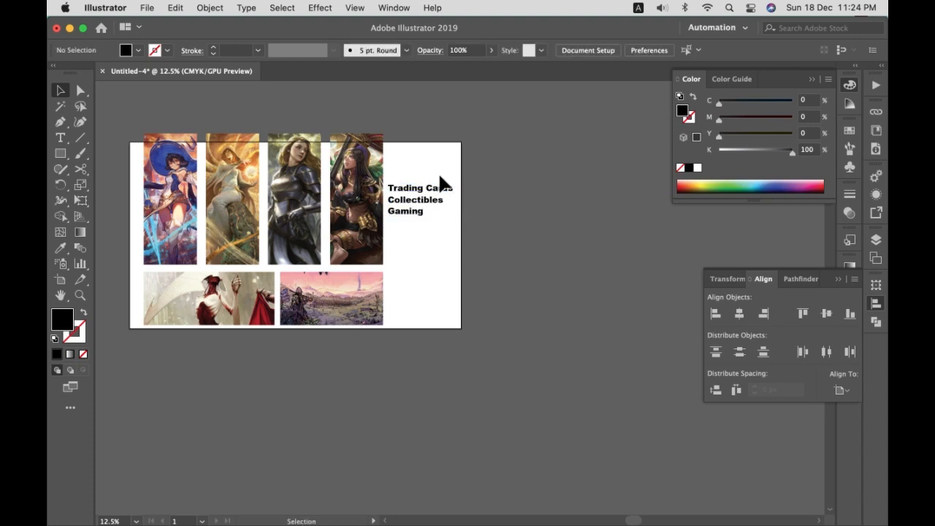
# - Draw a black rectangle covering the whole artboard and send it to the back as the background
pyautogui.click(60, 154)
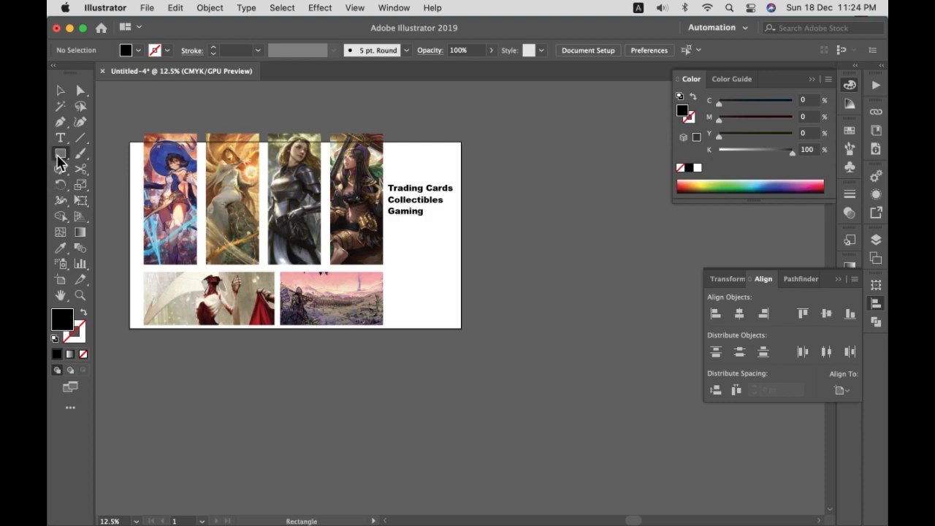
pyautogui.moveTo(135, 147); pyautogui.dragTo(462, 328)
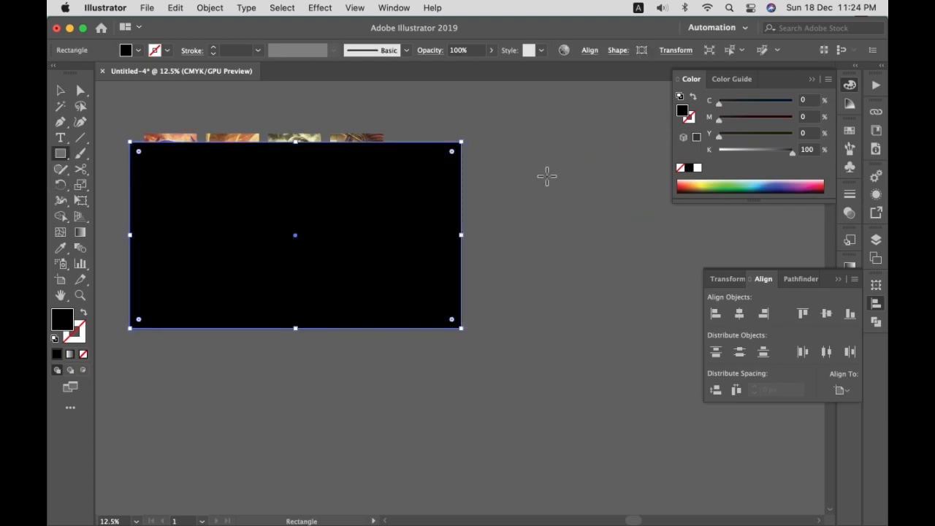
pyautogui.rightClick(442, 194)
pyautogui.moveTo(491, 429)
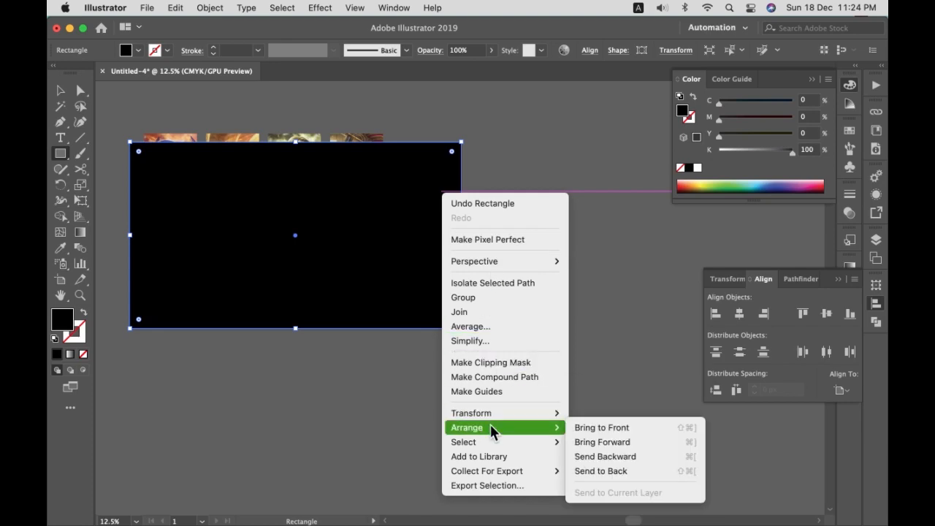
pyautogui.click(615, 471)
pyautogui.press('v')
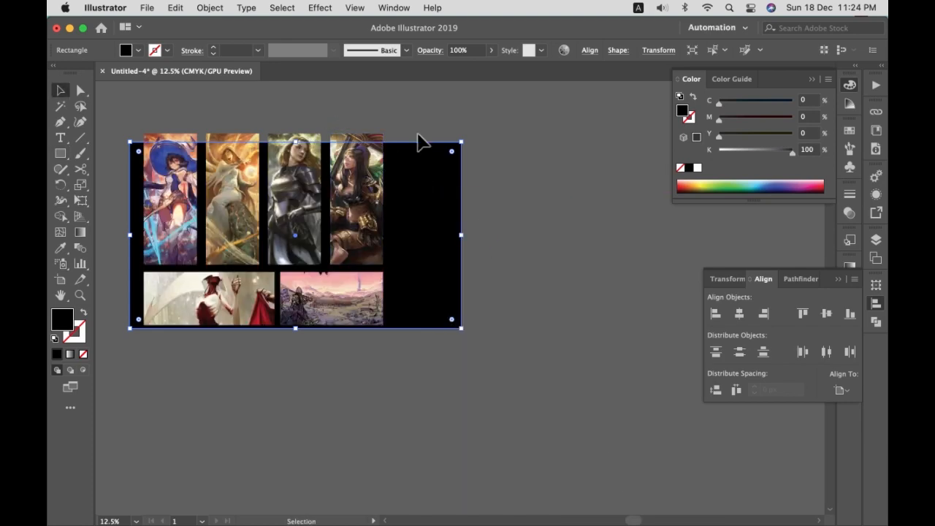
# - Fill the Trading Cards, Collectibles and Gaming text with white
pyautogui.moveTo(401, 121); pyautogui.dragTo(488, 267)
pyautogui.click(432, 202)
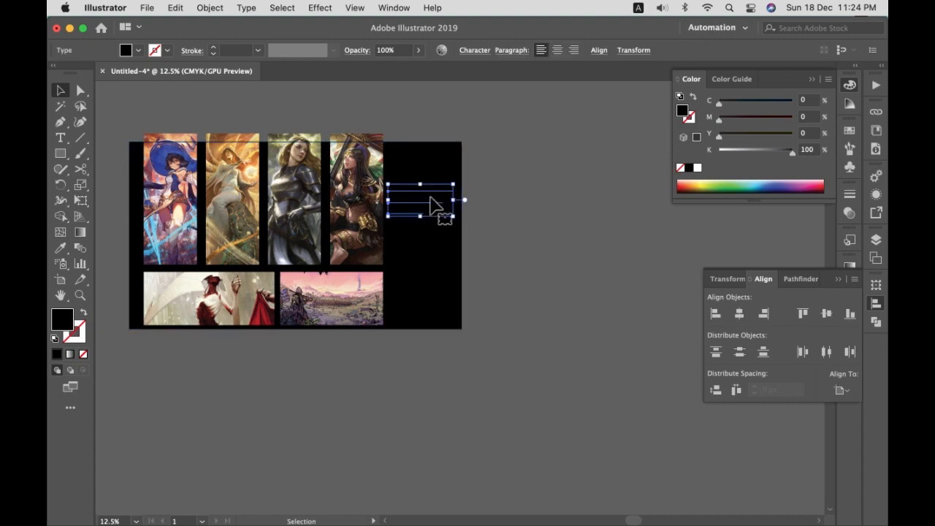
pyautogui.click(697, 168)
# - Delete the leftover unfilled triangle paths lying outside the artboard
pyautogui.click(556, 246)
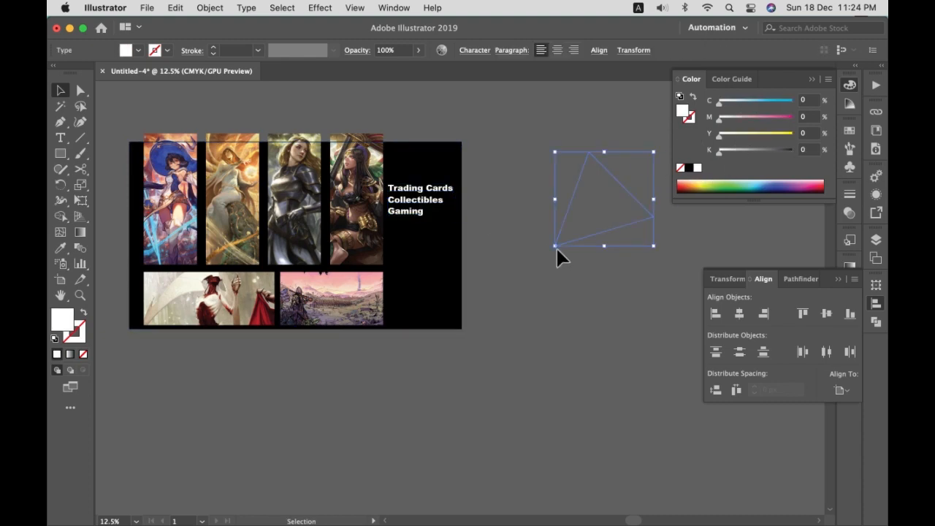
pyautogui.moveTo(669, 330); pyautogui.dragTo(669, 330)
pyautogui.press('Delete')
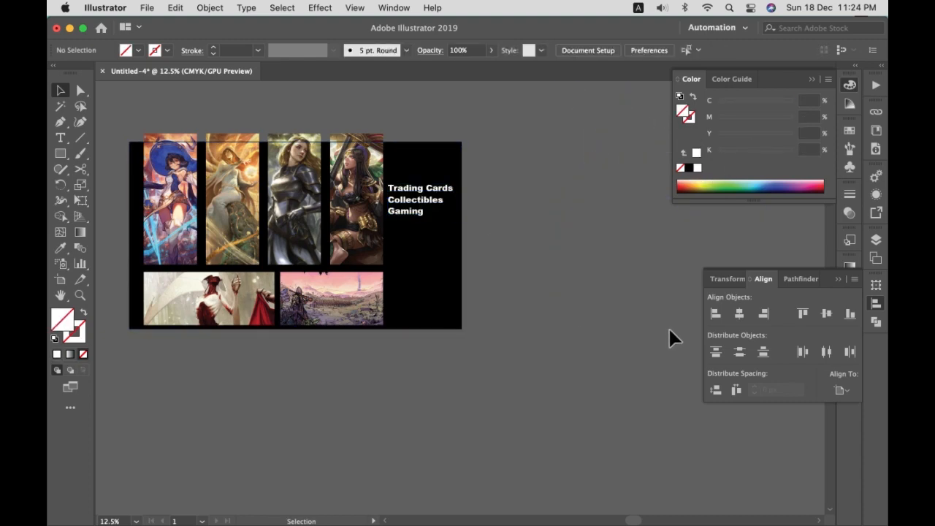
pyautogui.press('super+minus')
pyautogui.hscroll(5, 471, 266)
pyautogui.moveTo(388, 161); pyautogui.dragTo(555, 348)
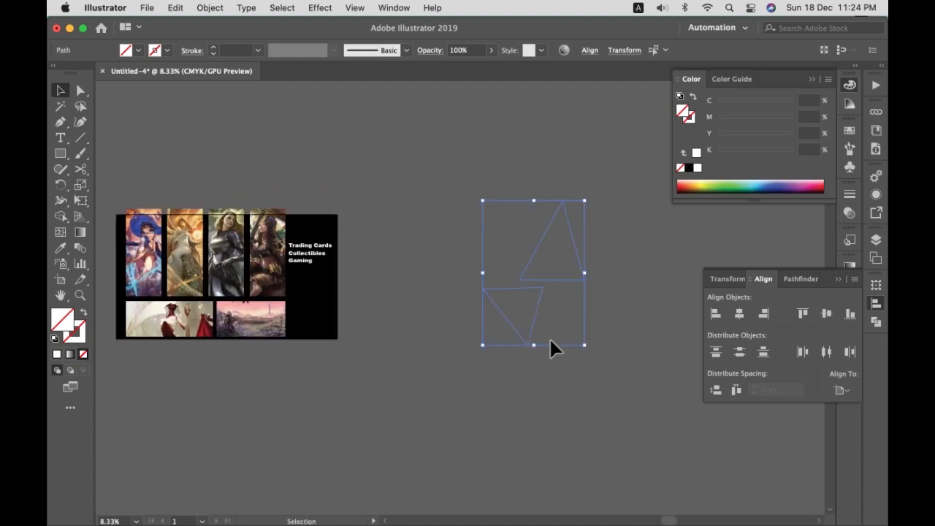
pyautogui.press('Delete')
pyautogui.moveTo(509, 379); pyautogui.dragTo(595, 370)
pyautogui.press('super+plus')
pyautogui.moveTo(489, 322); pyautogui.dragTo(621, 334)
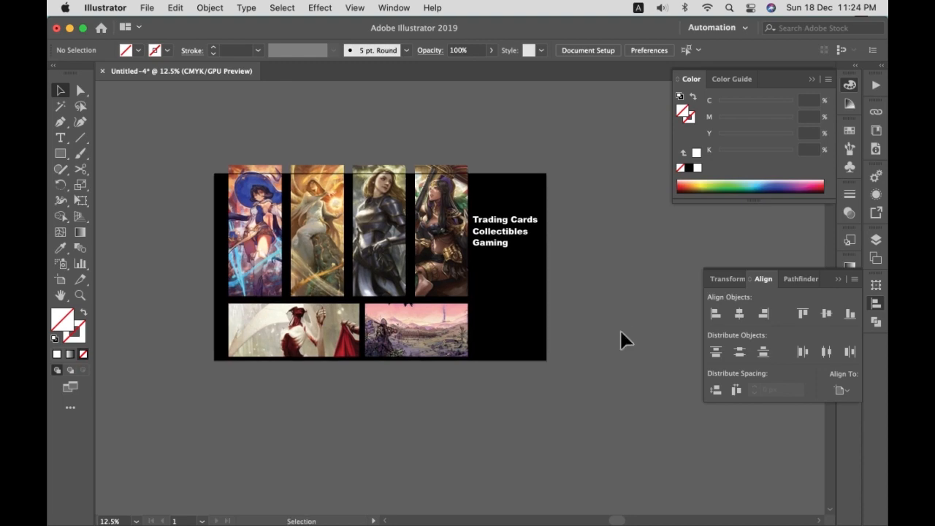
# - Select all six image panels together and enlarge them slightly until the wide panels reach the artboard's lower edge
pyautogui.click(417, 345)
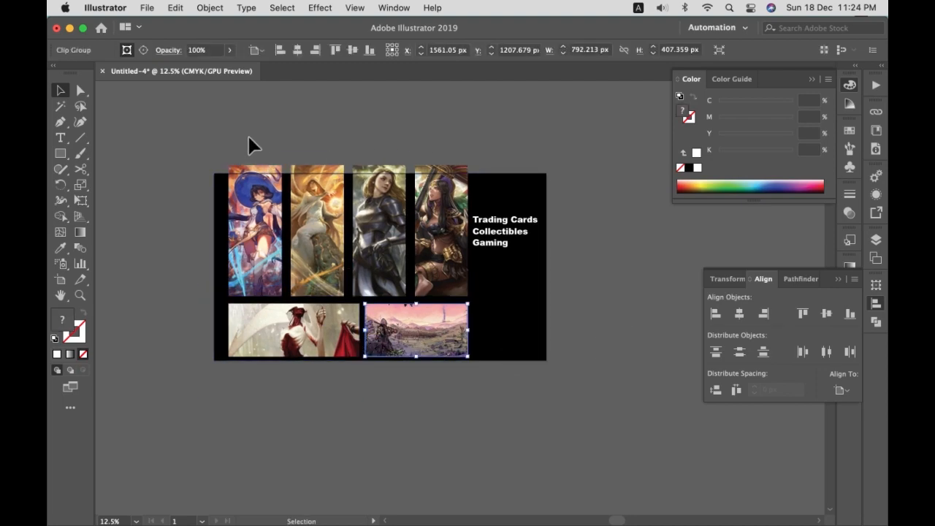
pyautogui.moveTo(251, 146); pyautogui.dragTo(448, 344)
pyautogui.keyDown('shift'); pyautogui.click(509, 348); pyautogui.keyUp('shift')
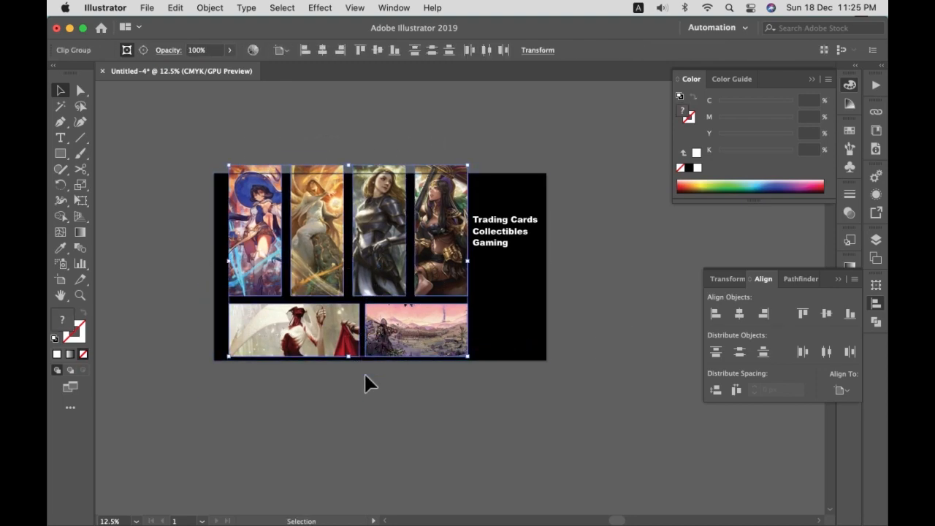
pyautogui.moveTo(349, 357); pyautogui.dragTo(354, 367)
pyautogui.click(400, 403)
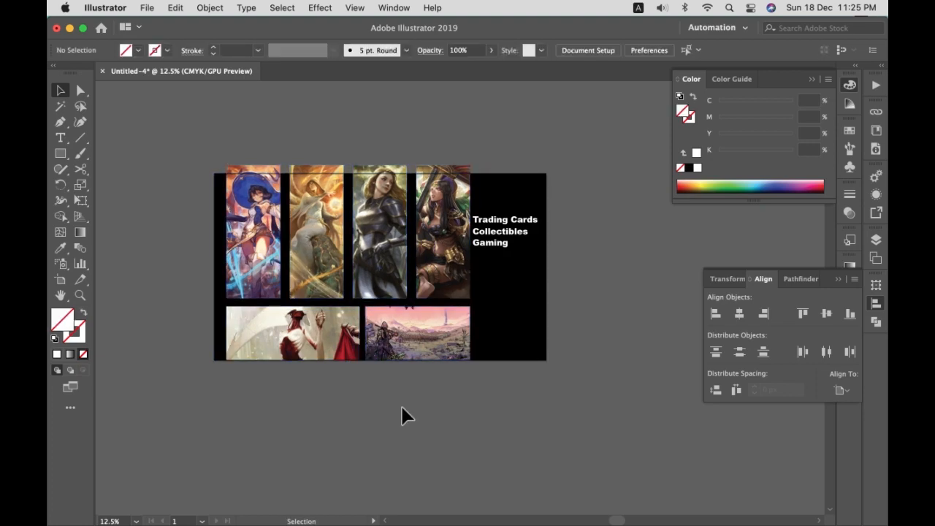
# - Pull in the right edge of the red-and-white figure's wide clipping shape to widen the gap to the pink landscape panel
pyautogui.click(358, 341)
pyautogui.press('a')
pyautogui.press('super+equal')
pyautogui.press('super+equal')
pyautogui.press('super+equal')
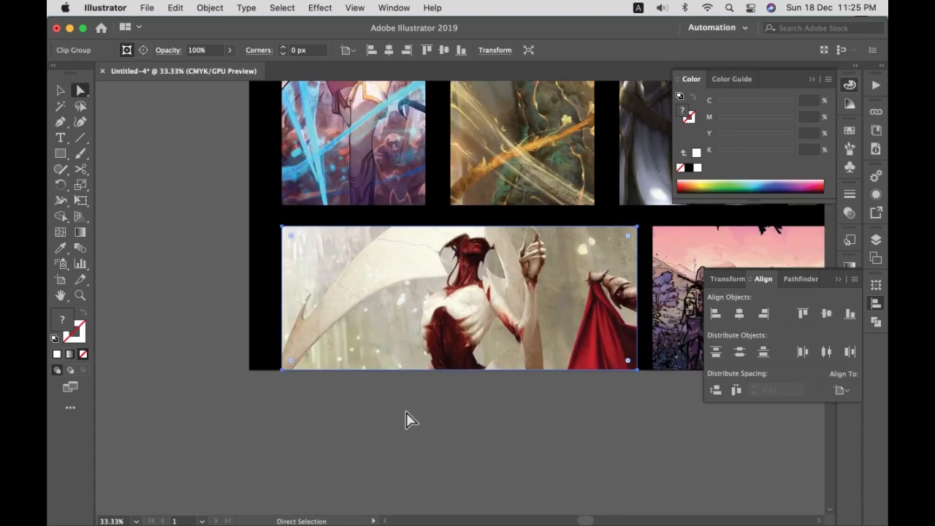
pyautogui.hscroll(5, 405, 411)
pyautogui.click(440, 442)
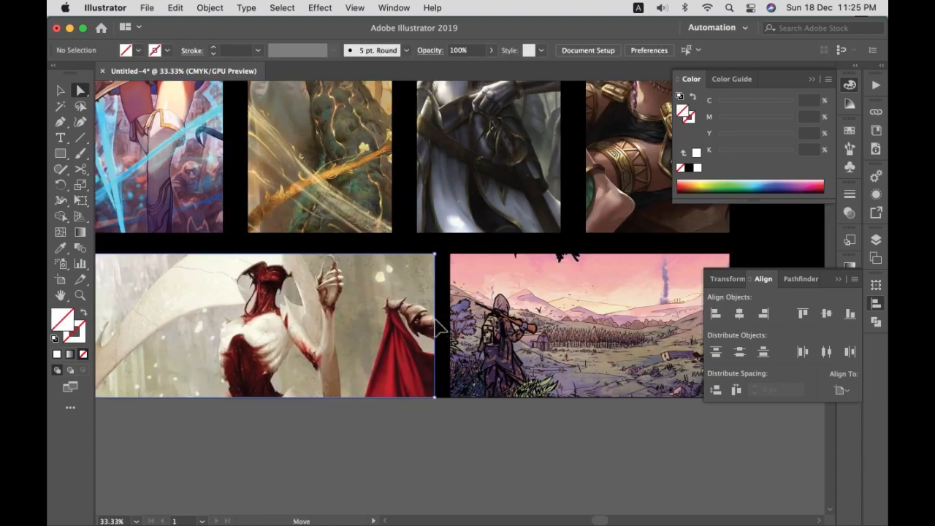
pyautogui.moveTo(437, 328); pyautogui.dragTo(433, 358)
pyautogui.click(435, 460)
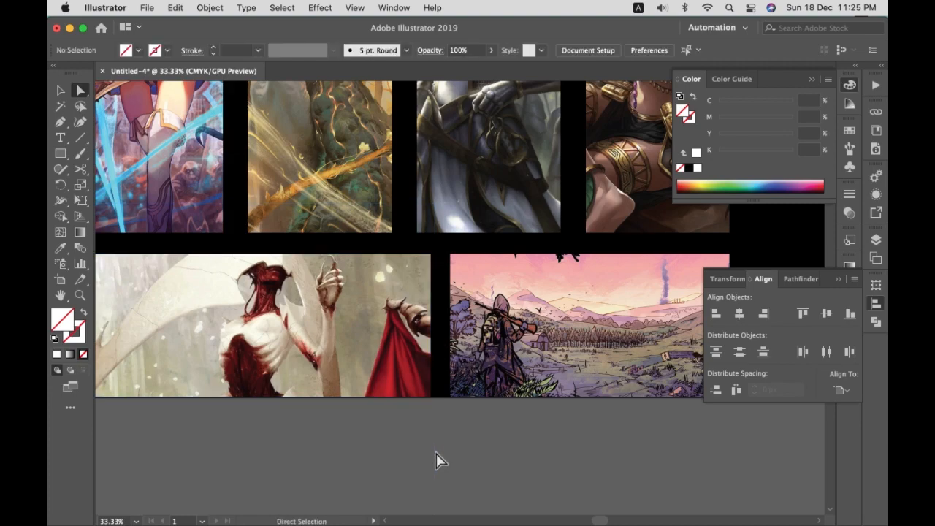
# - Reposition the artwork slightly inside the clipping shapes of the first, third and fourth tall panels
pyautogui.scroll(-2, 435, 460)
pyautogui.press('super+minus')
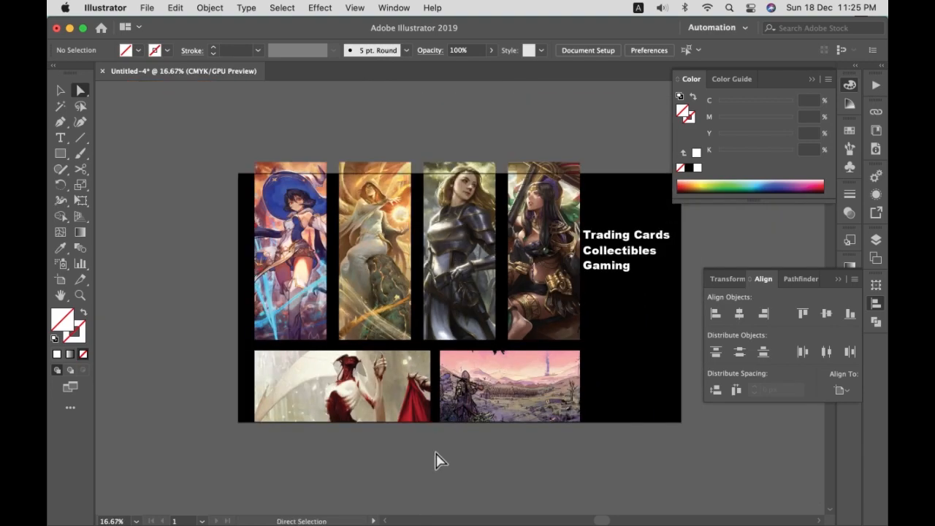
pyautogui.moveTo(471, 427); pyautogui.dragTo(391, 402)
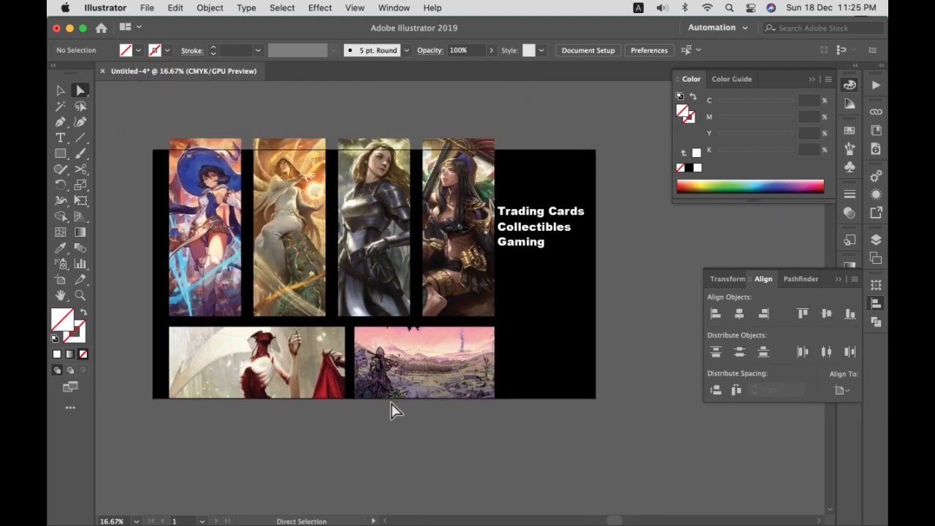
pyautogui.moveTo(373, 233); pyautogui.dragTo(371, 235)
pyautogui.moveTo(218, 212); pyautogui.dragTo(219, 221)
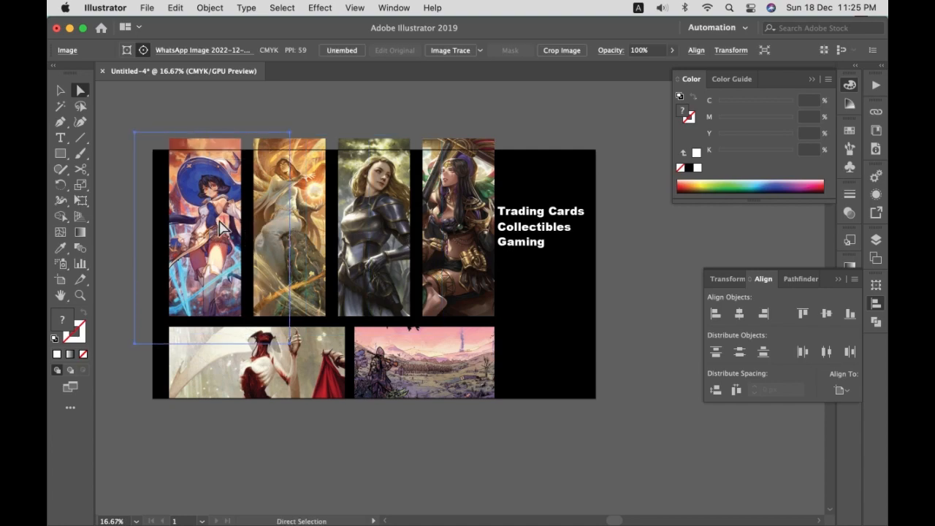
pyautogui.moveTo(472, 185); pyautogui.dragTo(473, 192)
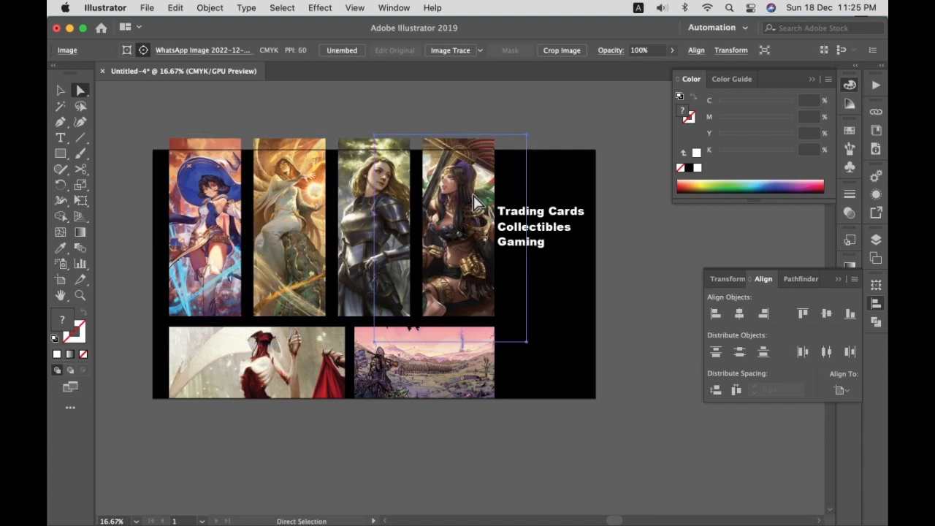
pyautogui.click(296, 97)
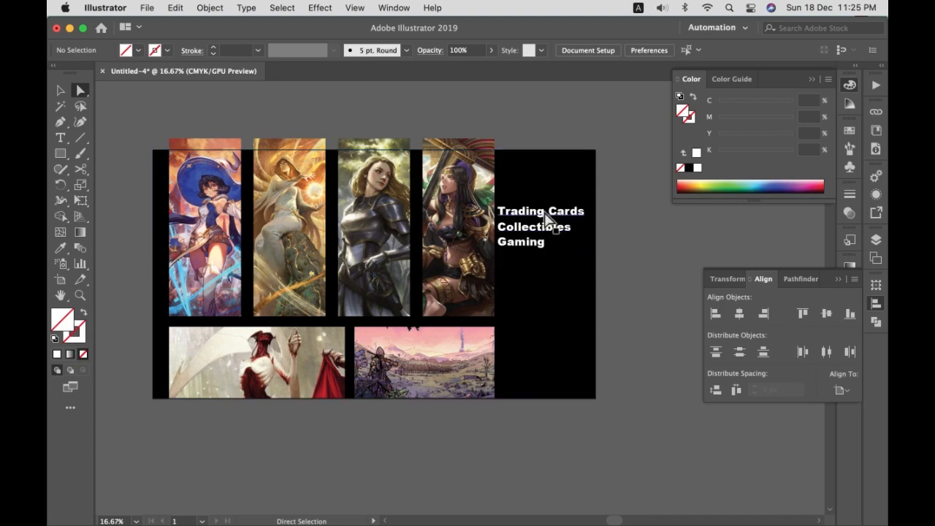
# - Scale the three text lines down slightly from their lower-left corner to leave a margin beside the fourth tall panel
pyautogui.press('v')
pyautogui.click(553, 240)
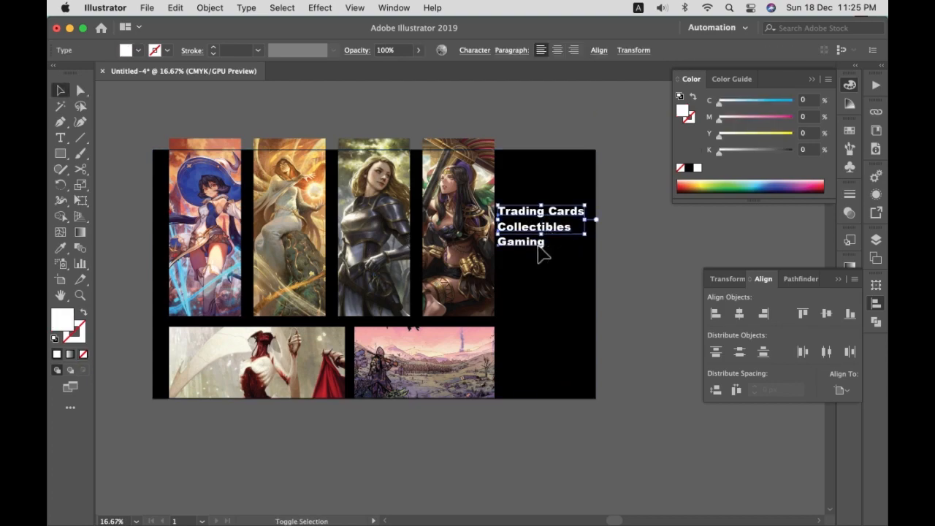
pyautogui.moveTo(497, 249); pyautogui.dragTo(505, 244)
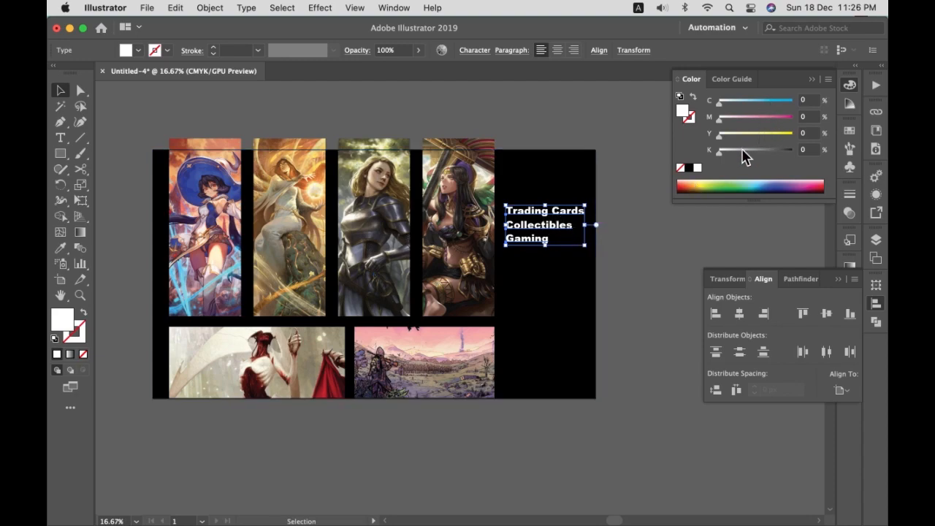
# - Set the font of the three text lines to Proxima Nova in the Bold style
pyautogui.click(483, 51)
pyautogui.click(479, 71)
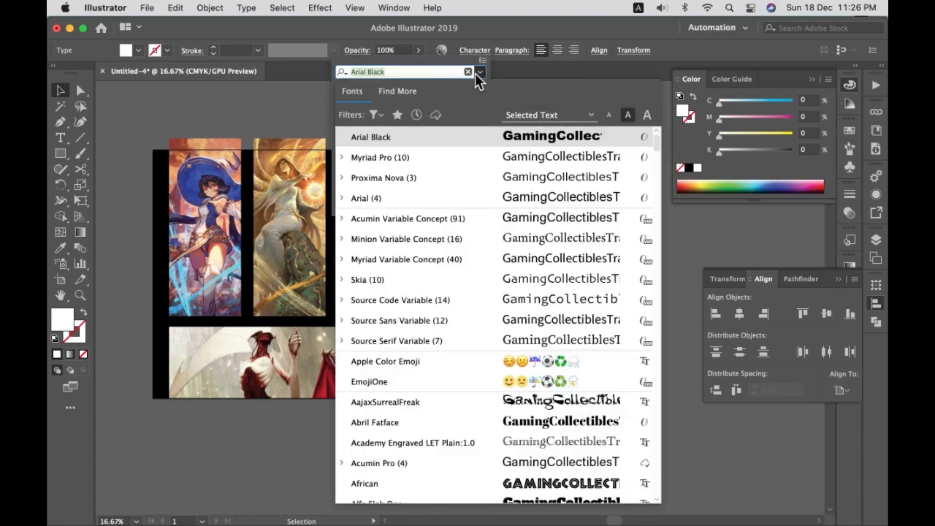
pyautogui.click(486, 177)
pyautogui.click(478, 89)
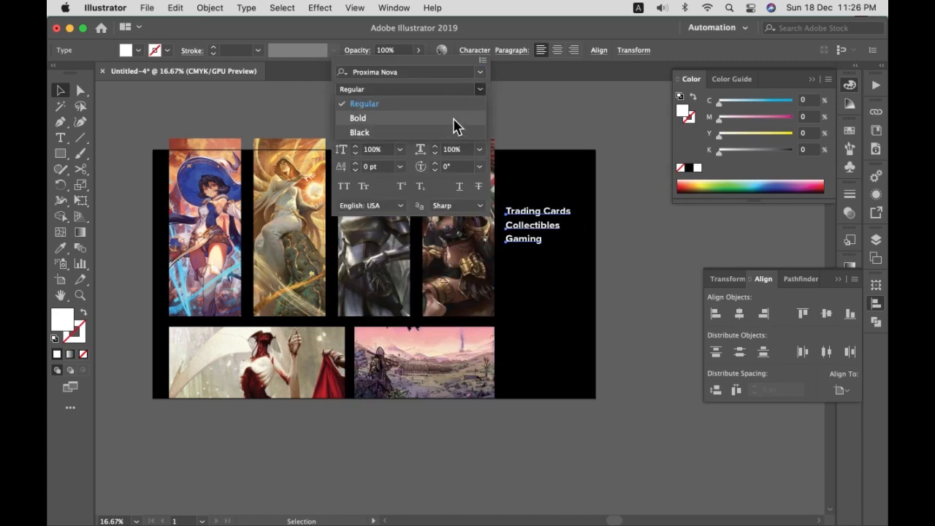
pyautogui.click(453, 118)
pyautogui.click(572, 116)
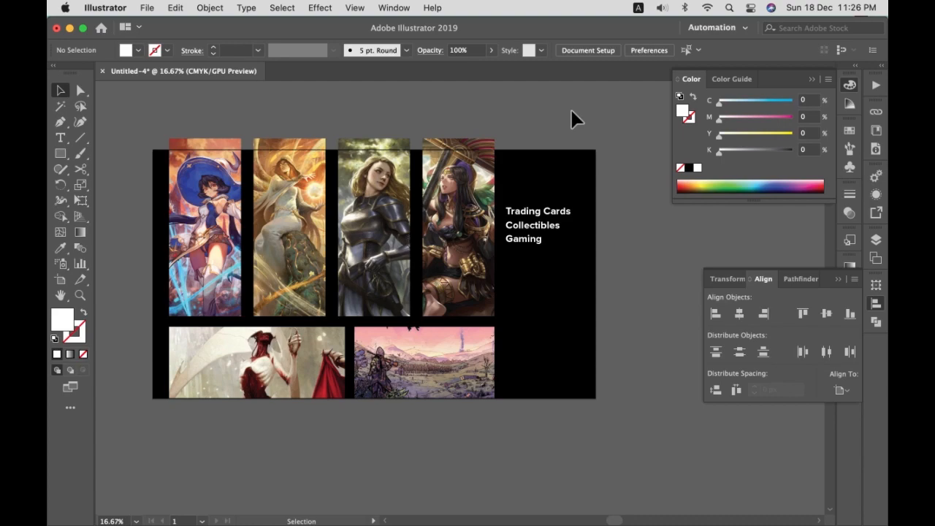